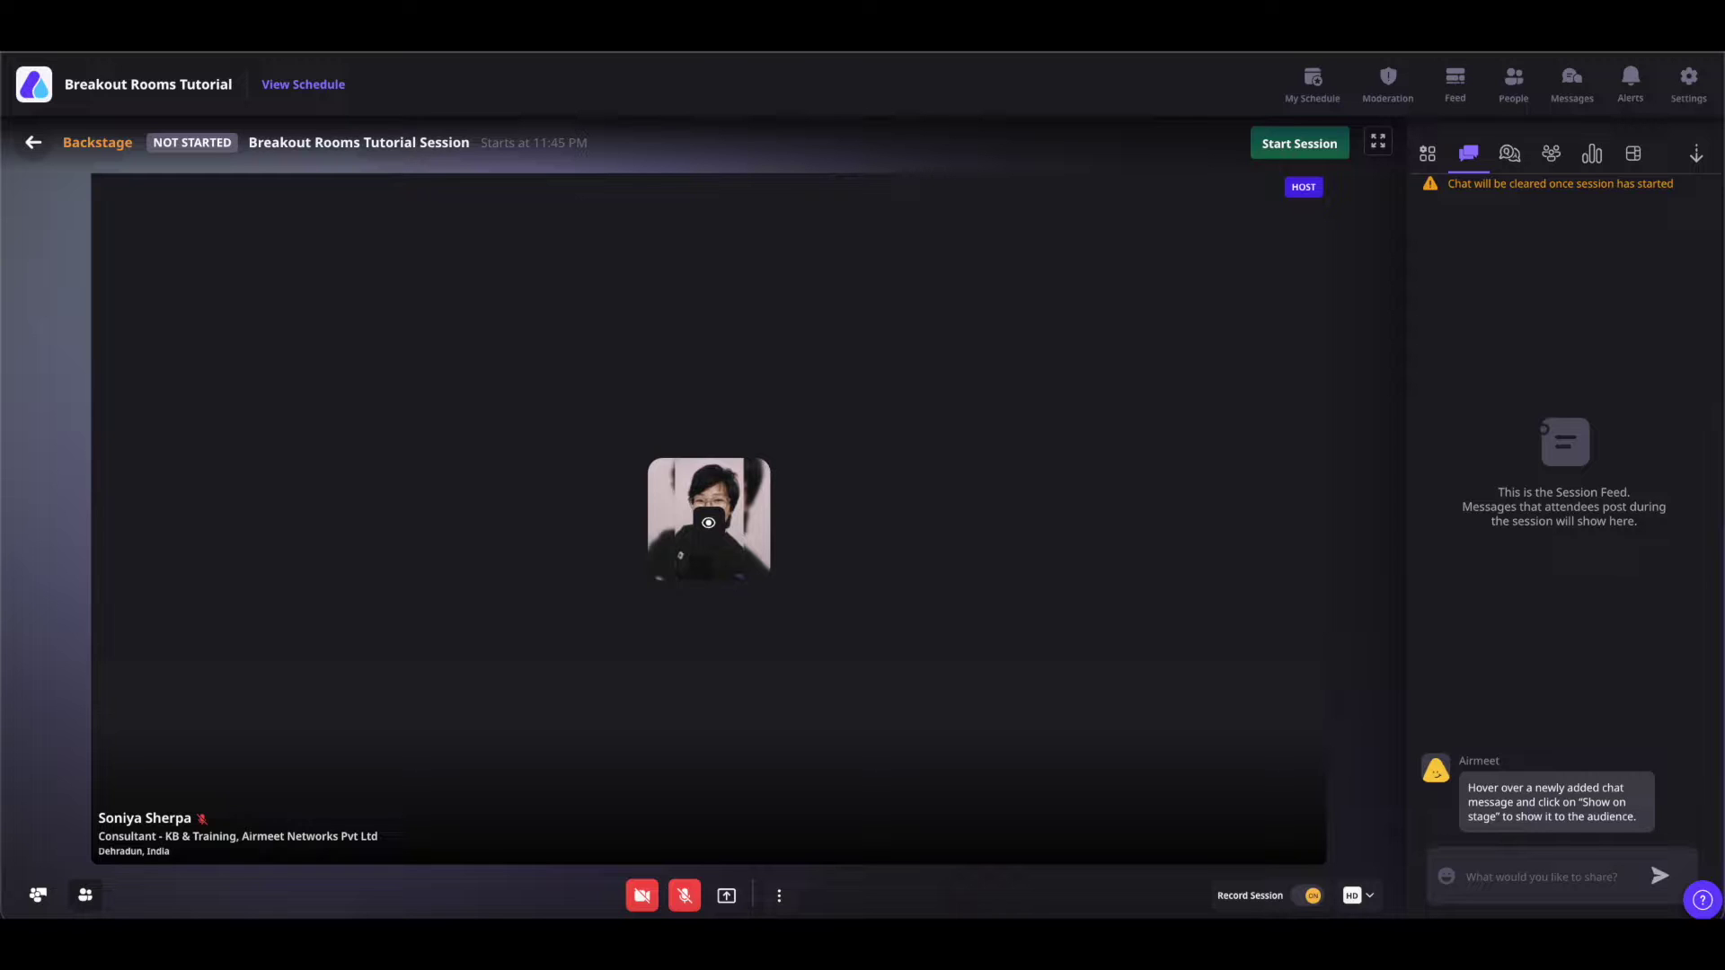
# Open a new breakout from the Breakout Rooms panel, unmute with Ctrl+D, and start the session.
pyautogui.click(1428, 154)
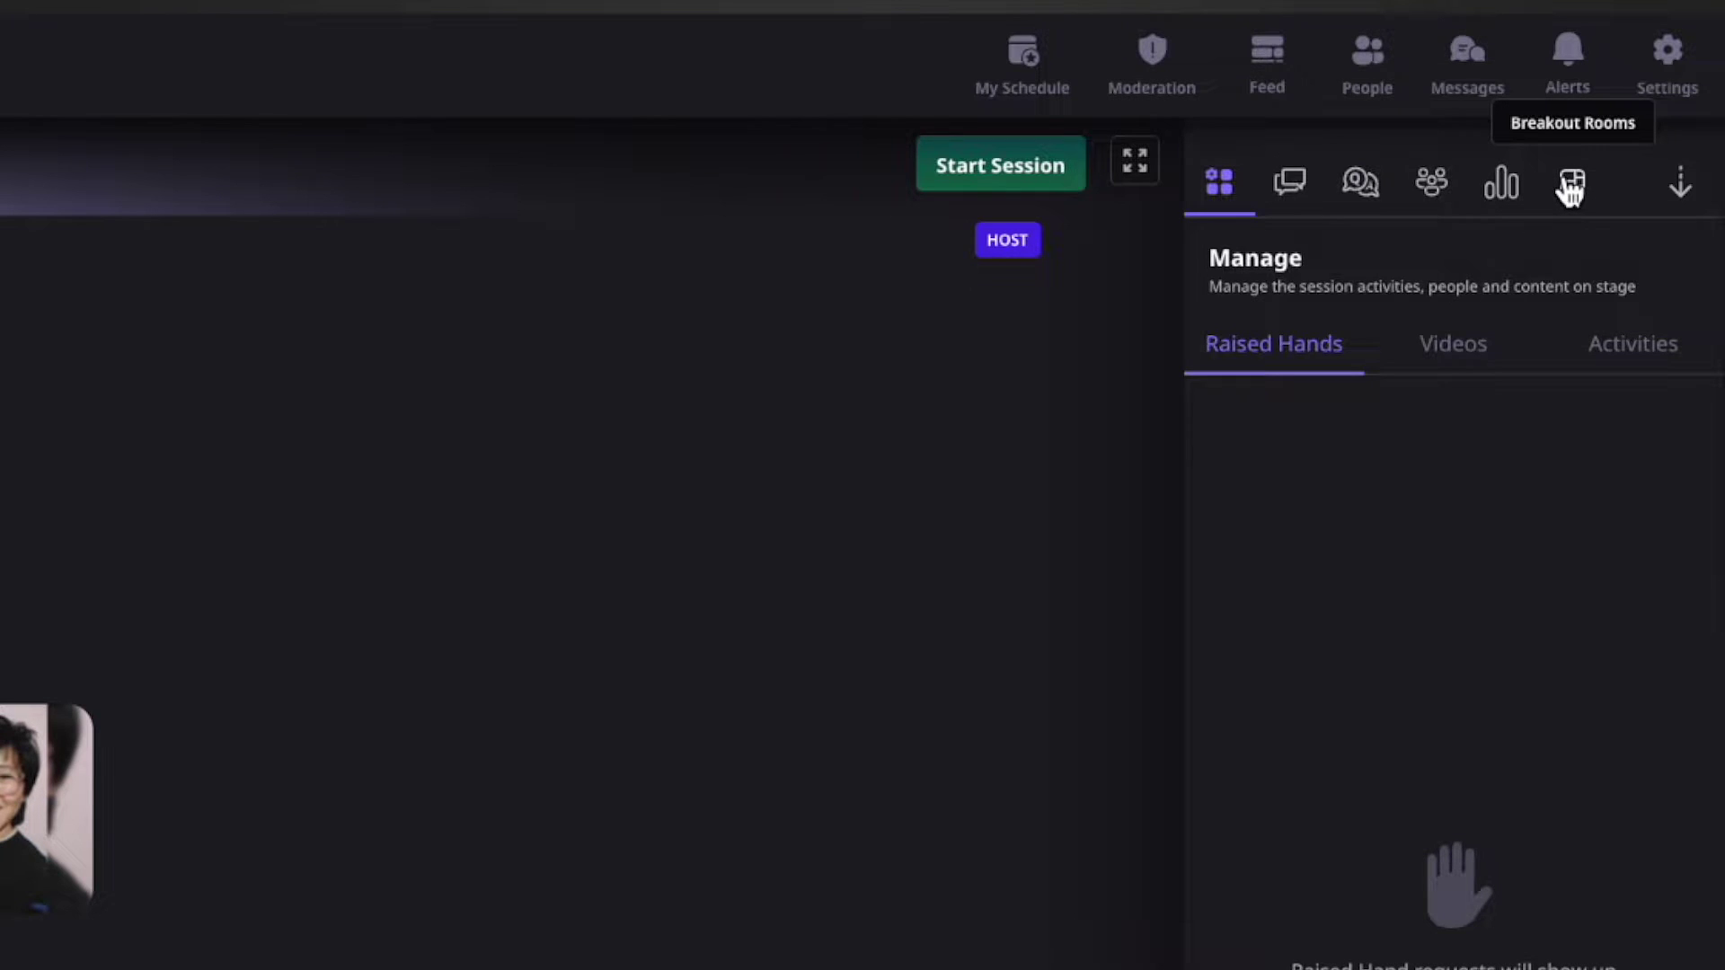
pyautogui.click(1570, 187)
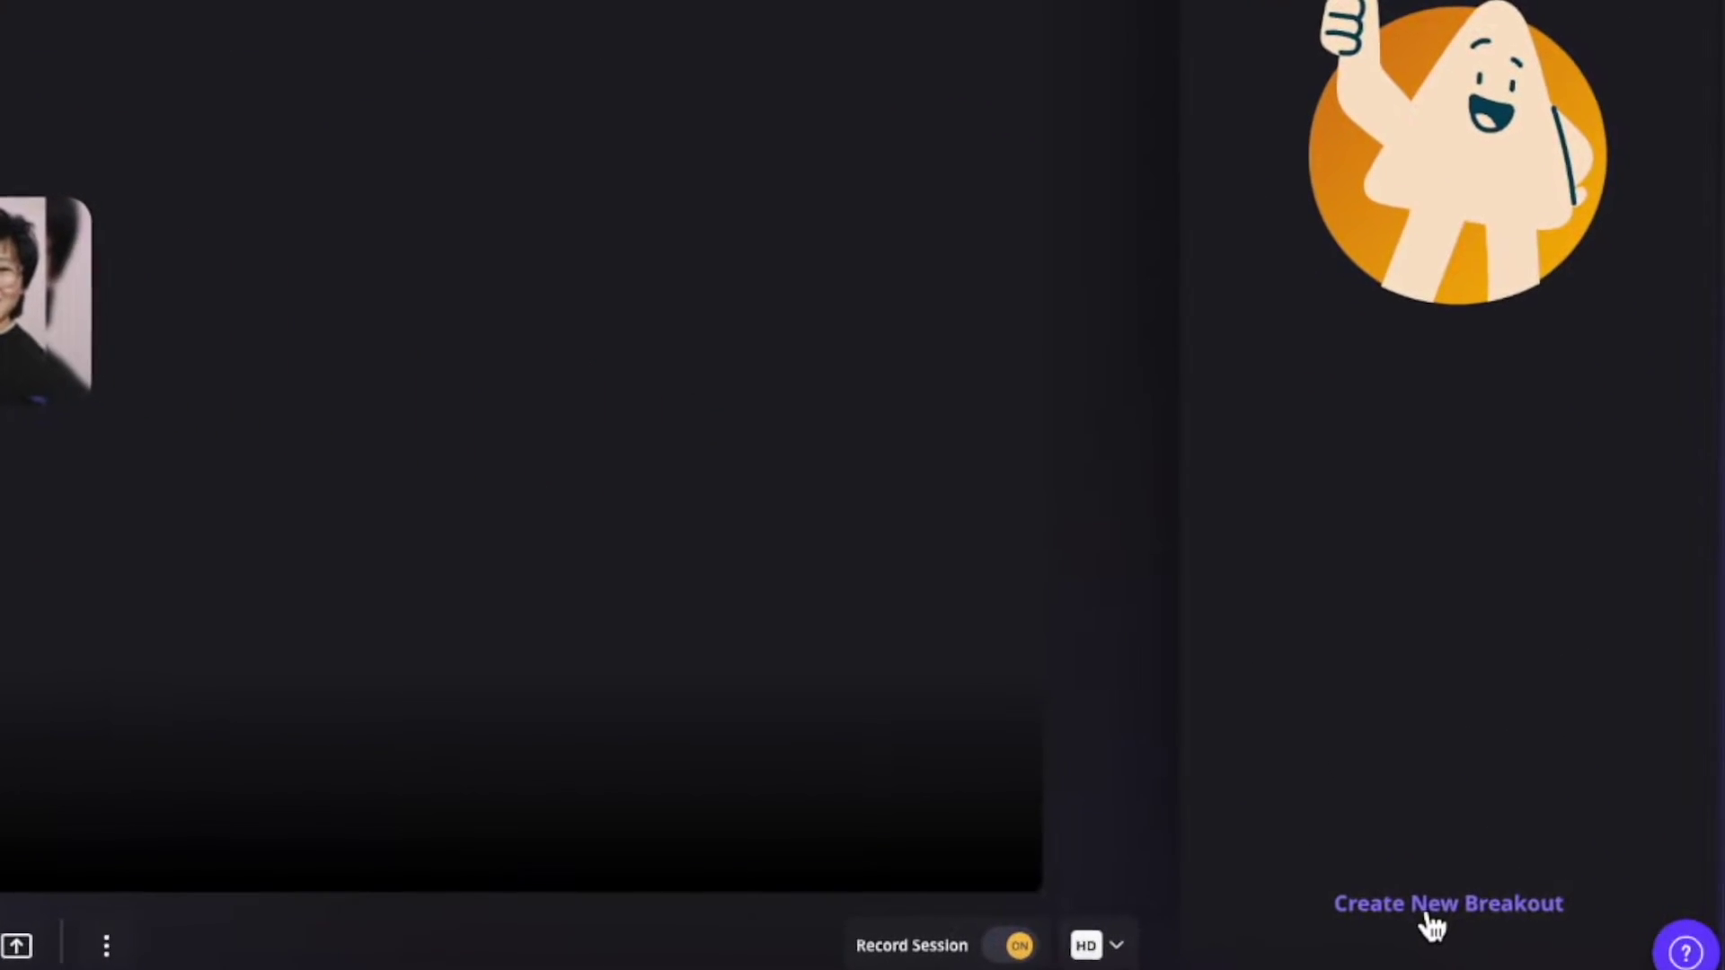
pyautogui.click(1433, 910)
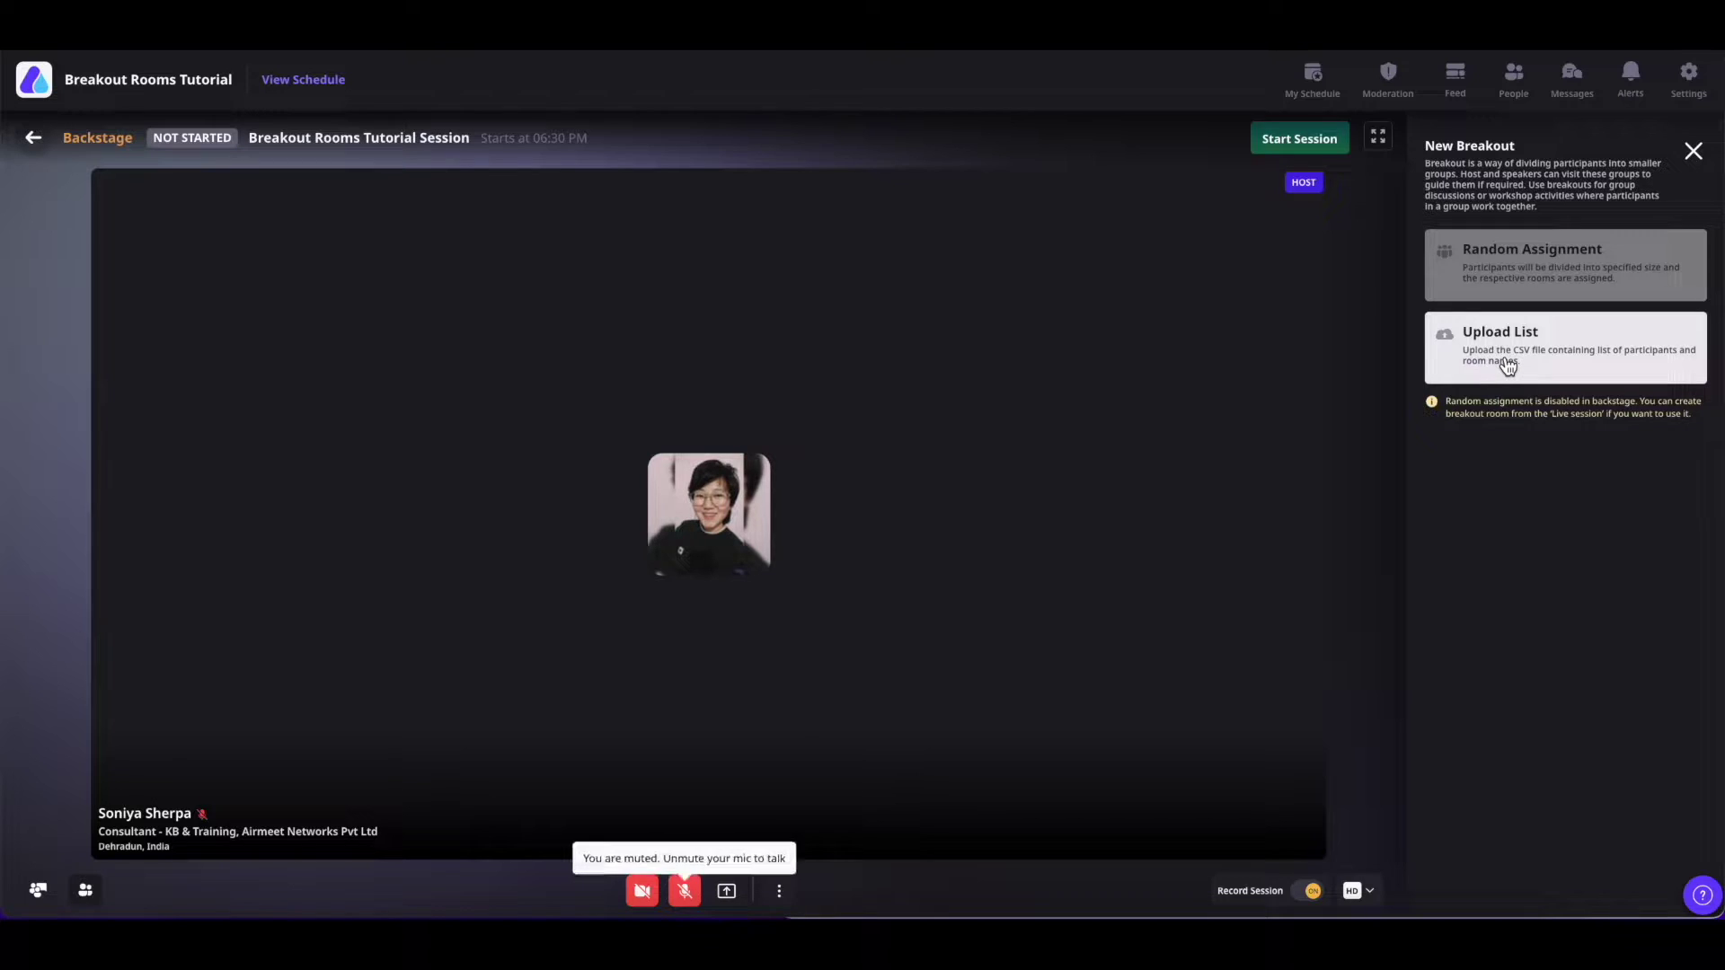
pyautogui.hotkey('ctrl', 'd')
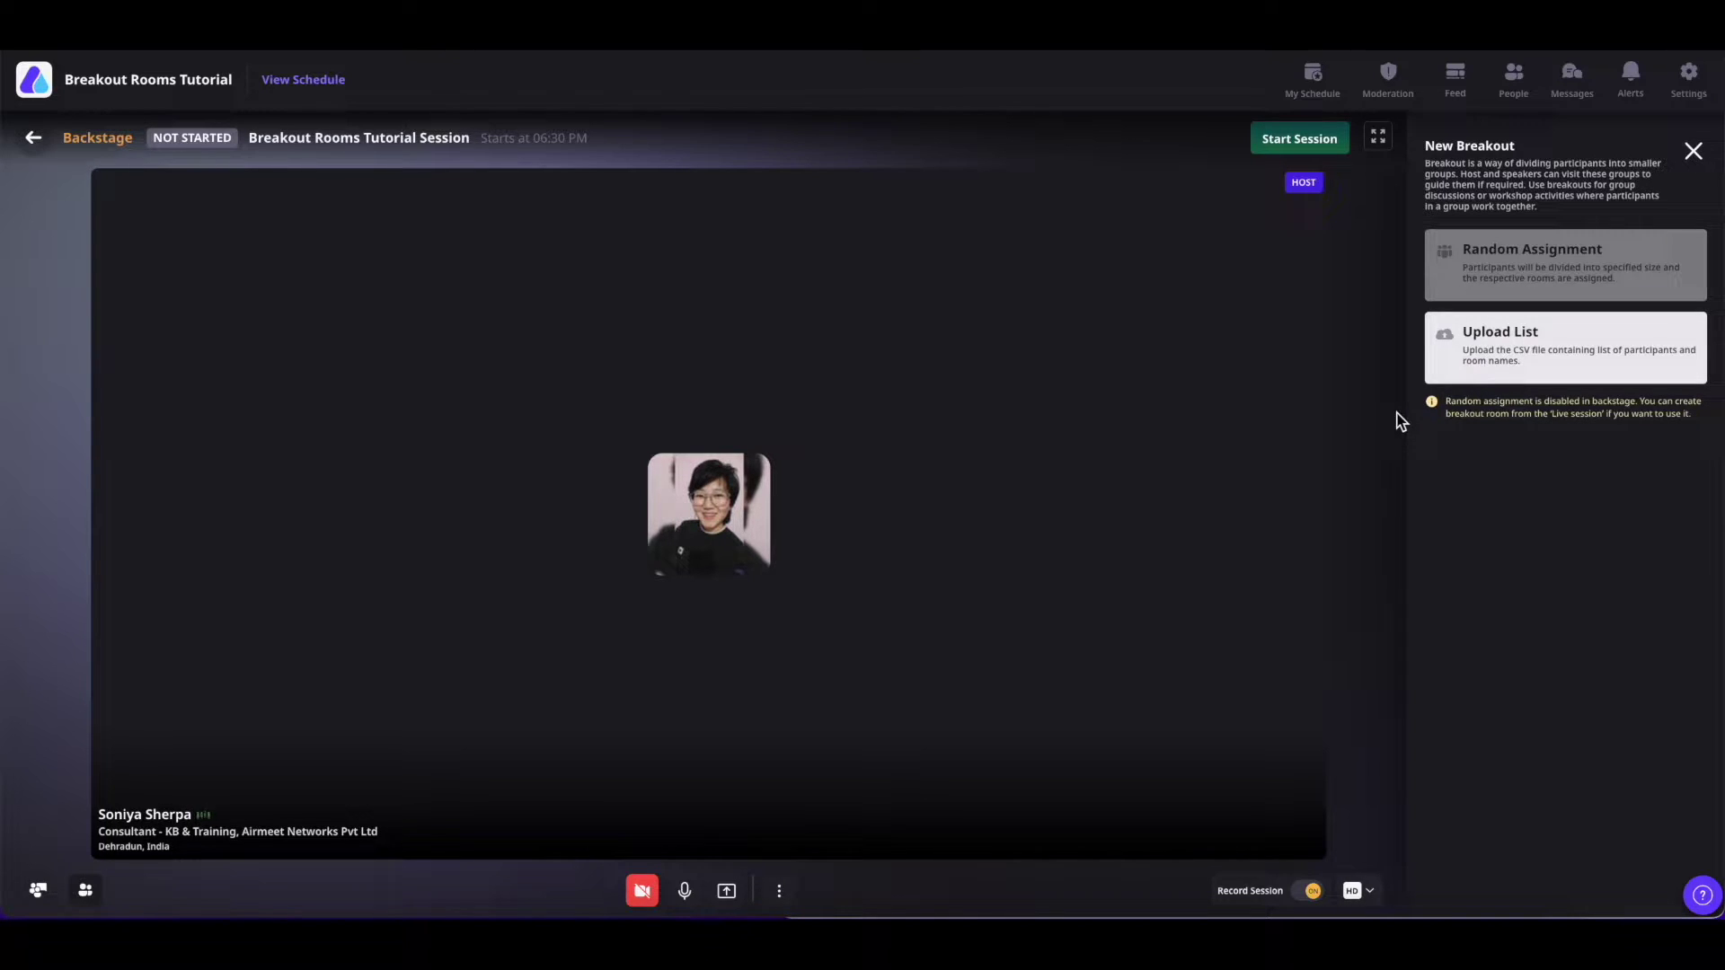
pyautogui.click(1320, 158)
# Confirm going live, choose Random Assignment, and leave participants per room at 7.
pyautogui.click(1027, 142)
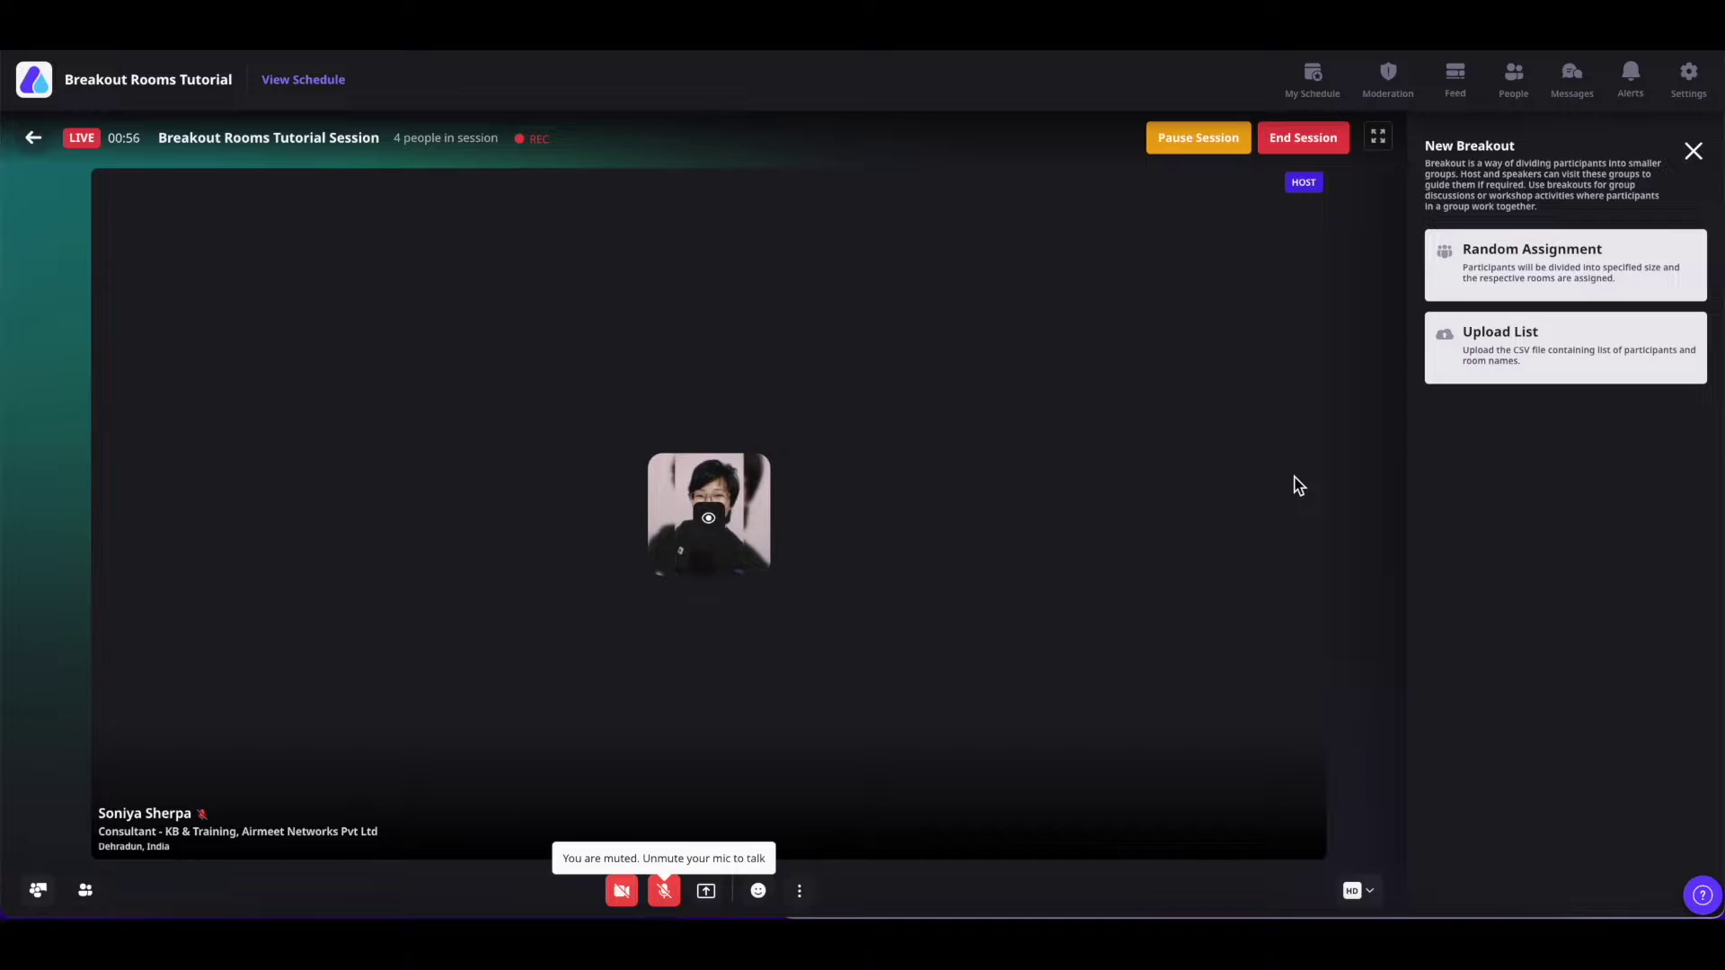
pyautogui.click(1528, 270)
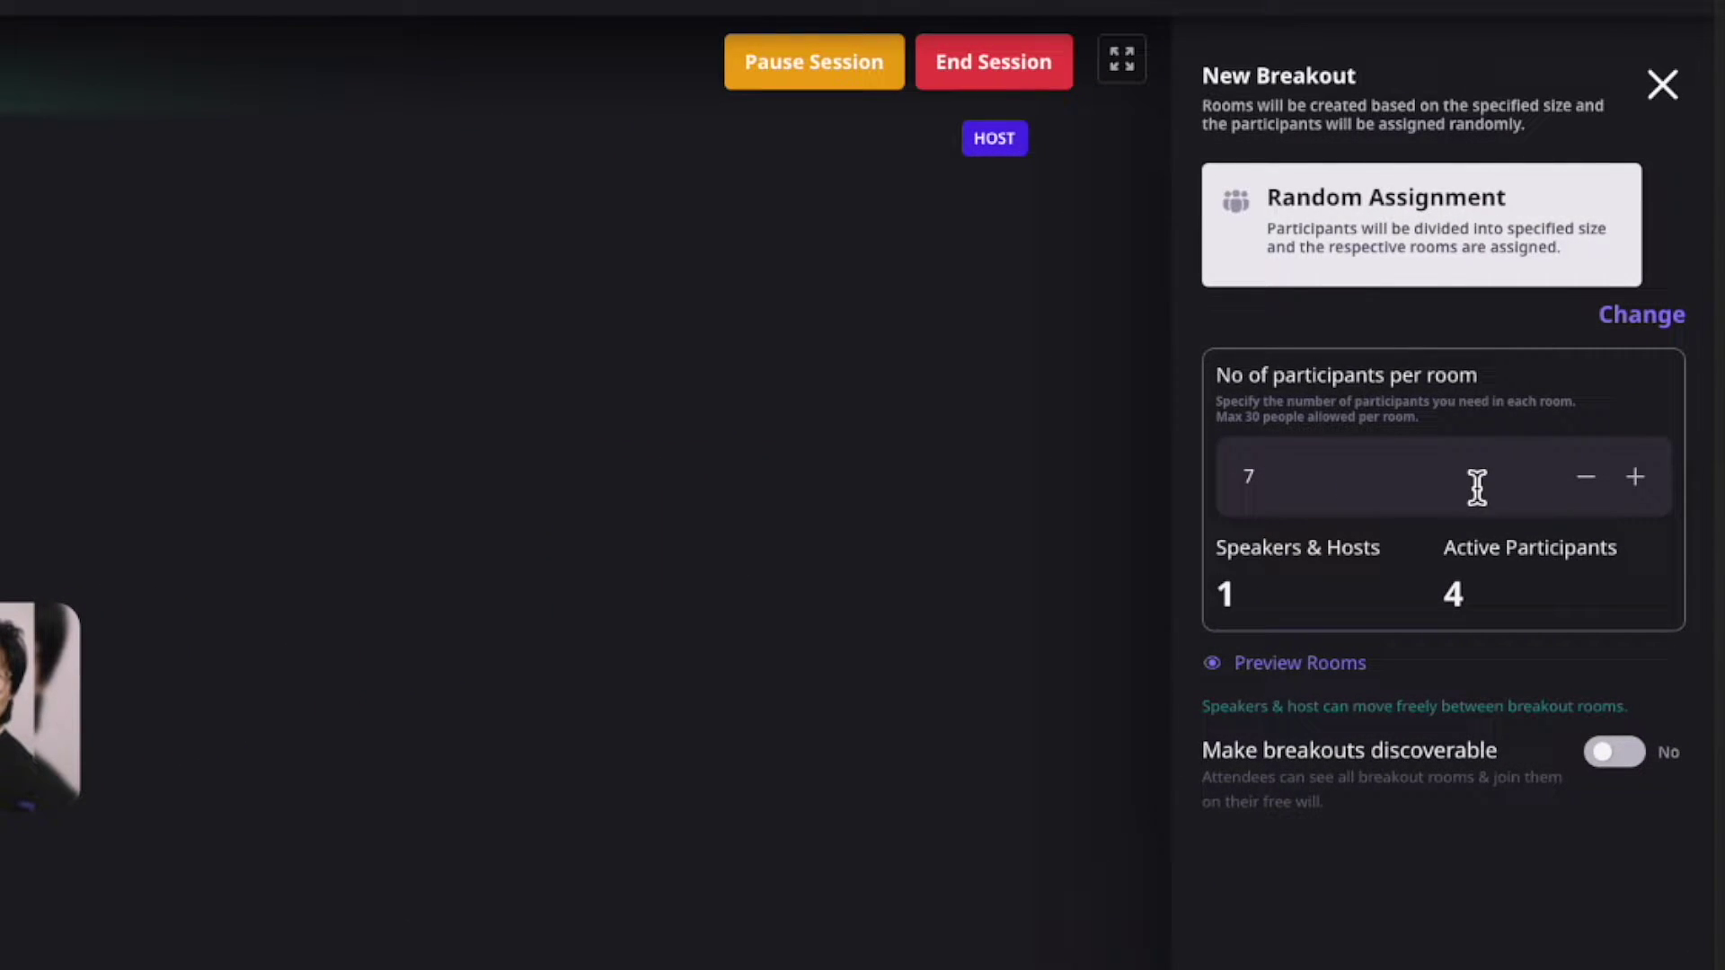
pyautogui.click(1636, 477)
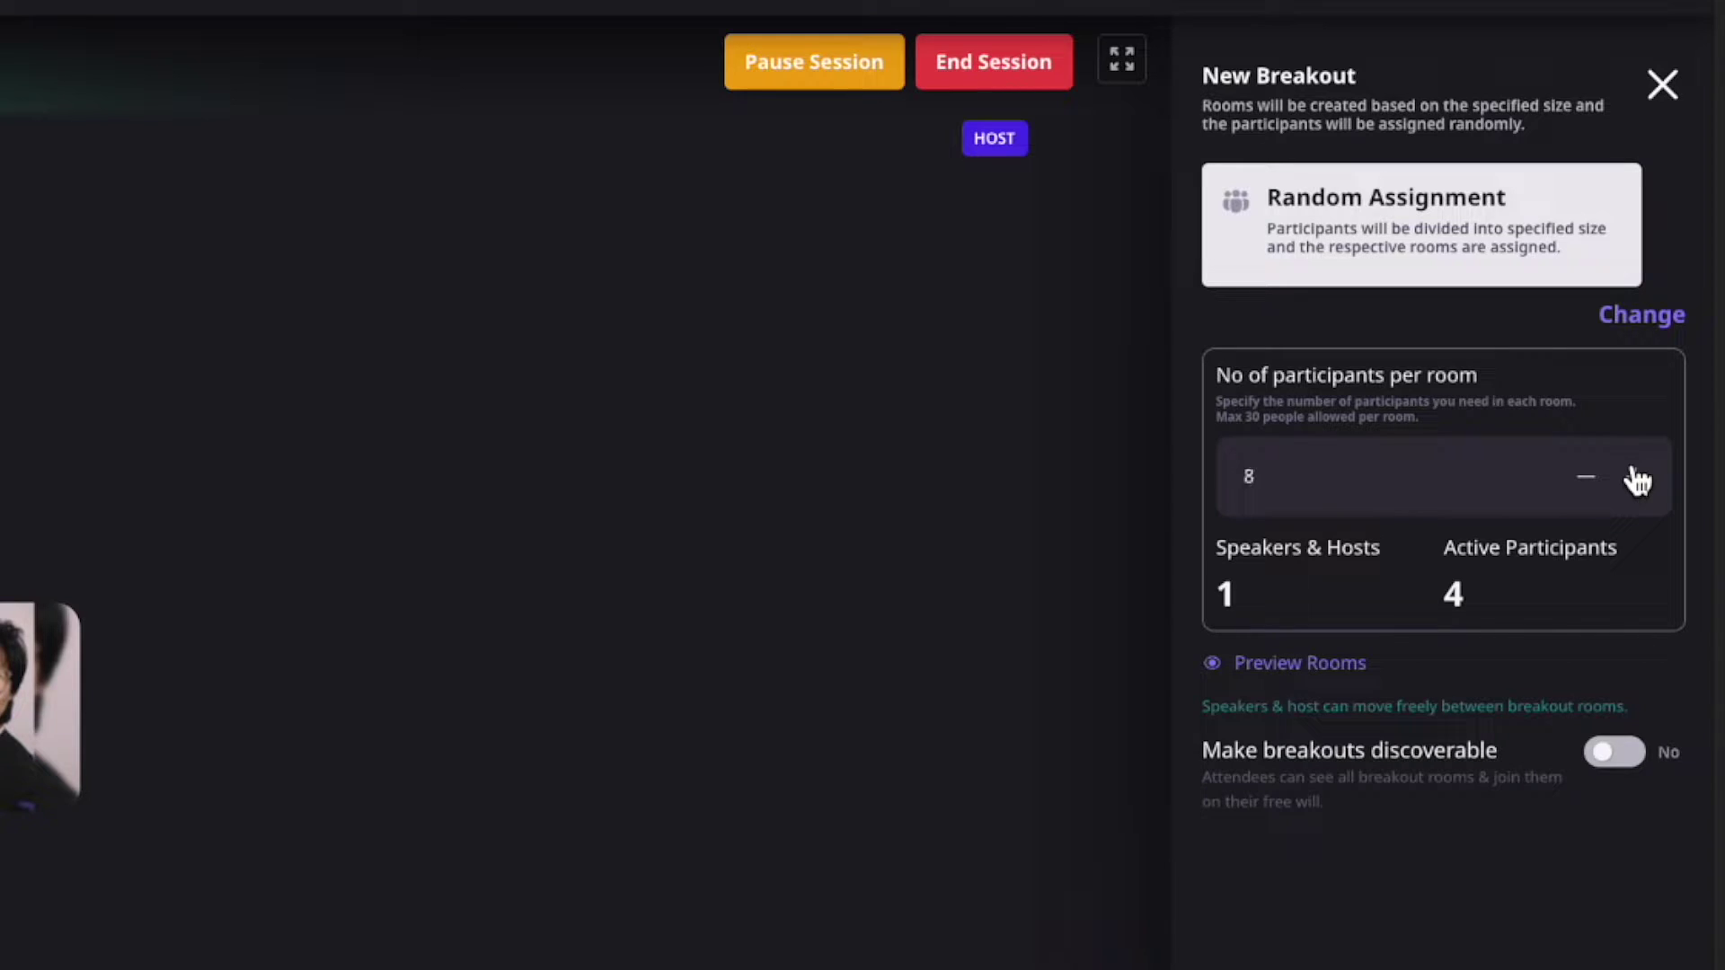
pyautogui.click(1586, 485)
pyautogui.click(1291, 670)
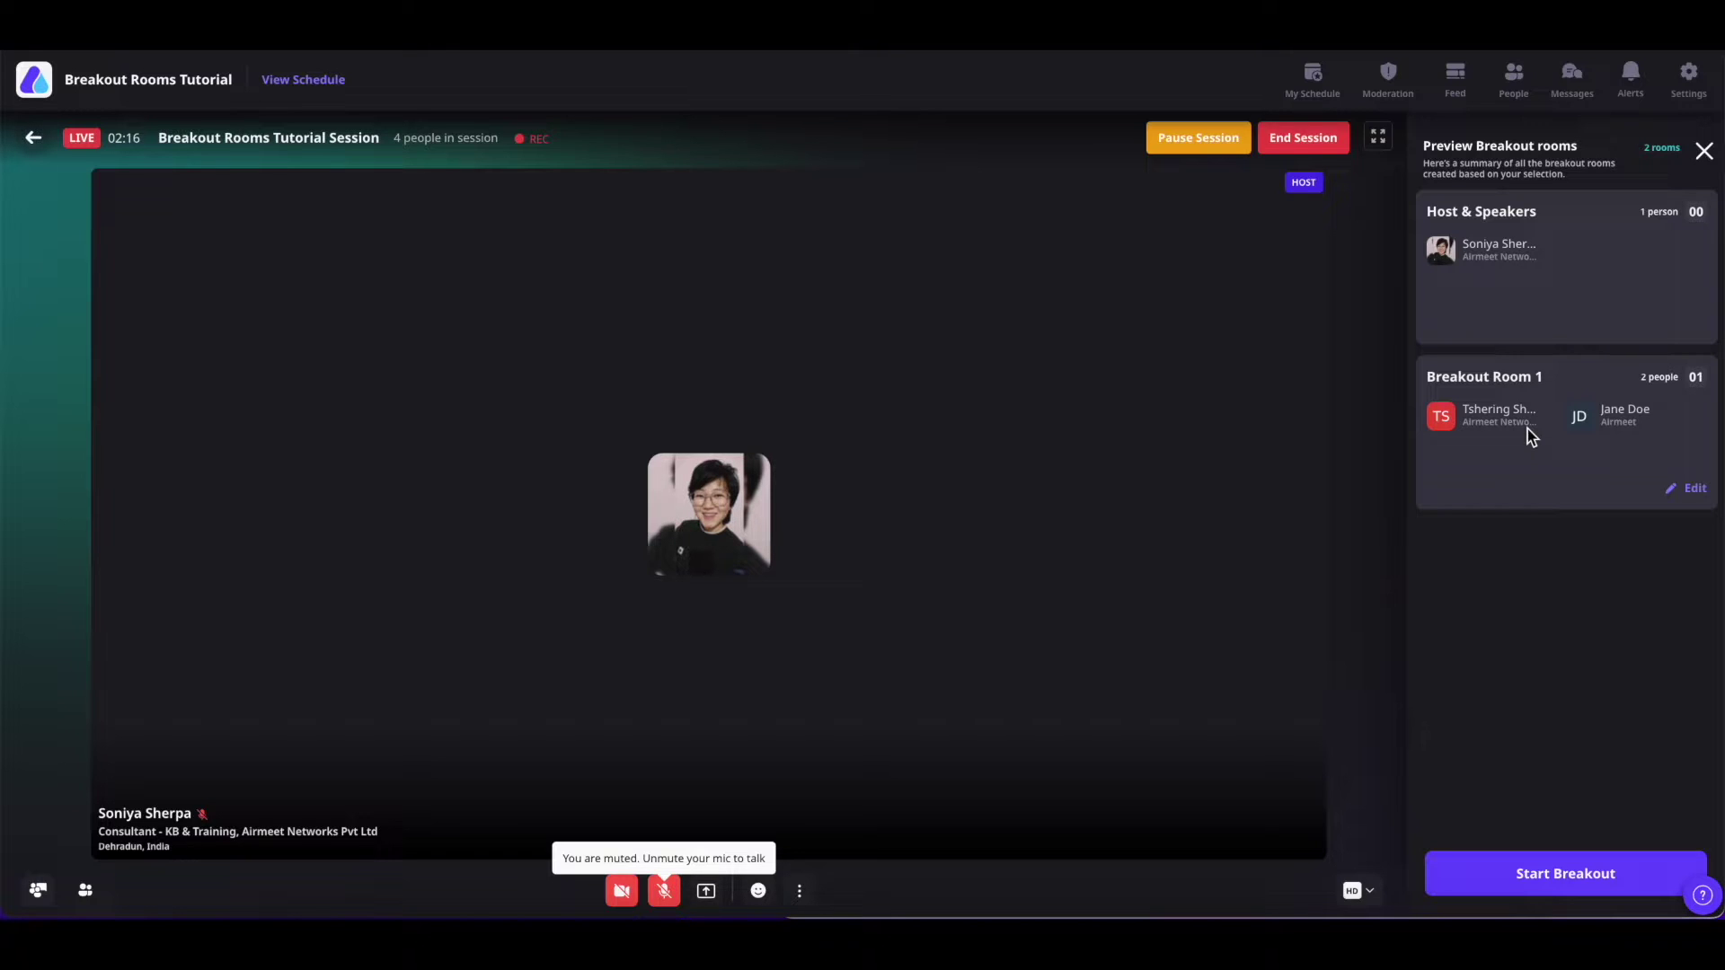
pyautogui.press('Escape')
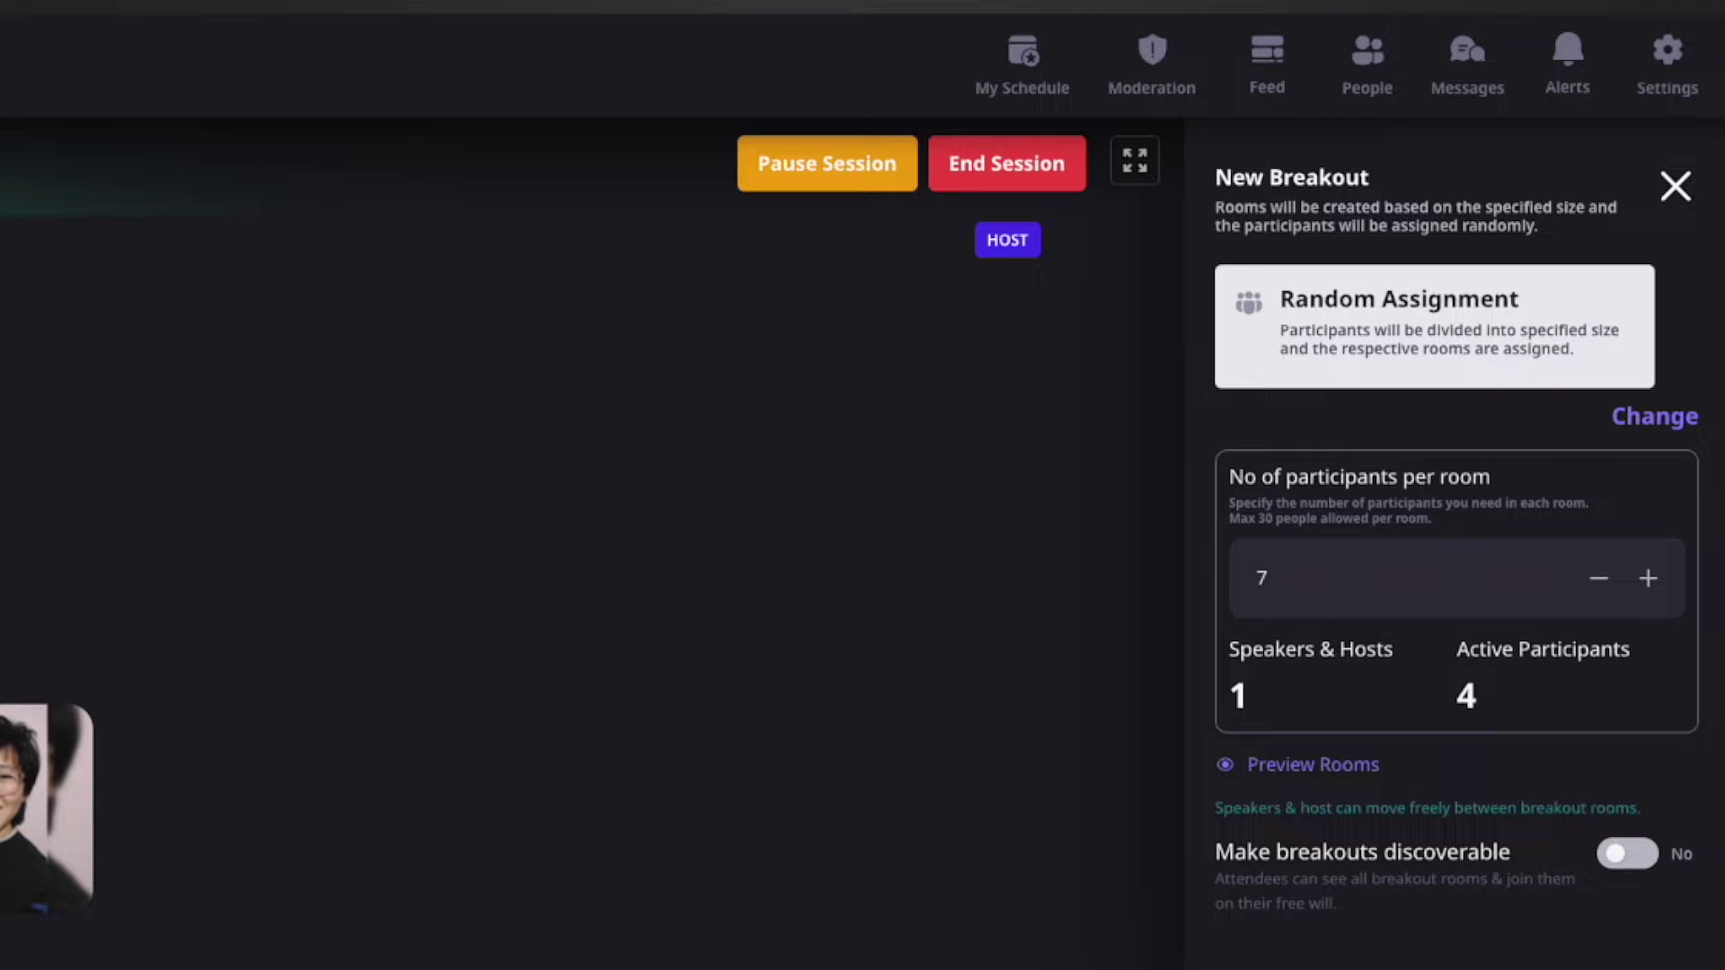
# Set Make breakouts discoverable to Yes and start the random breakout rooms.
pyautogui.click(1625, 858)
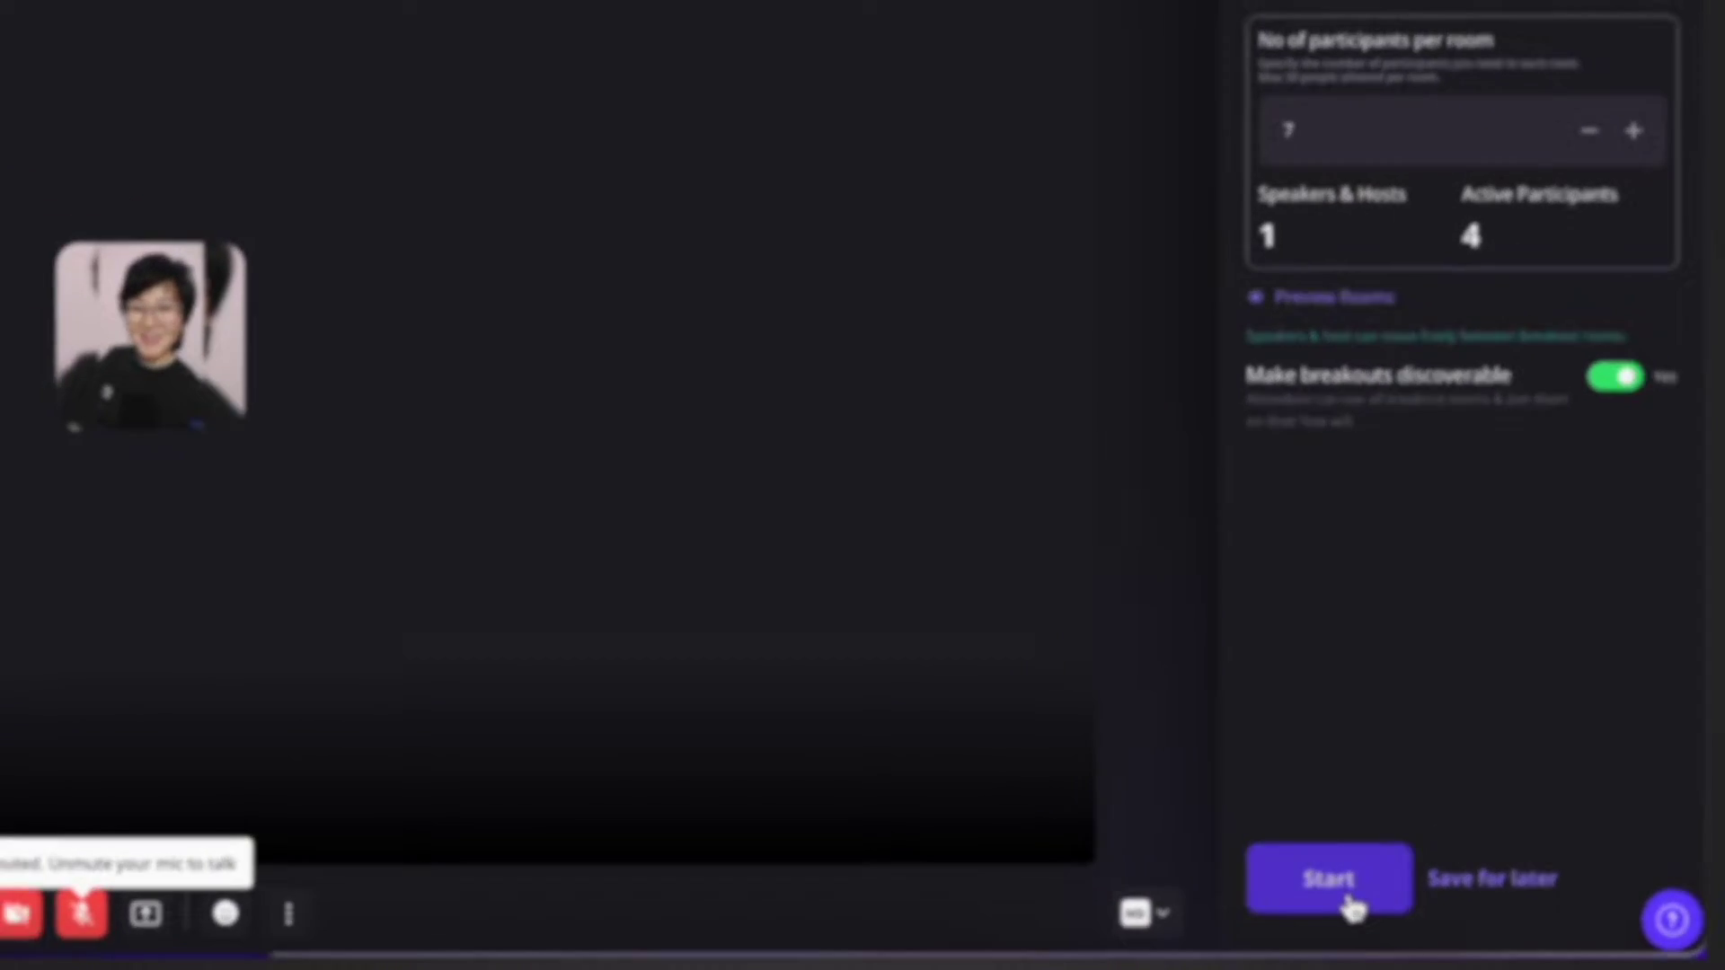
pyautogui.click(1353, 908)
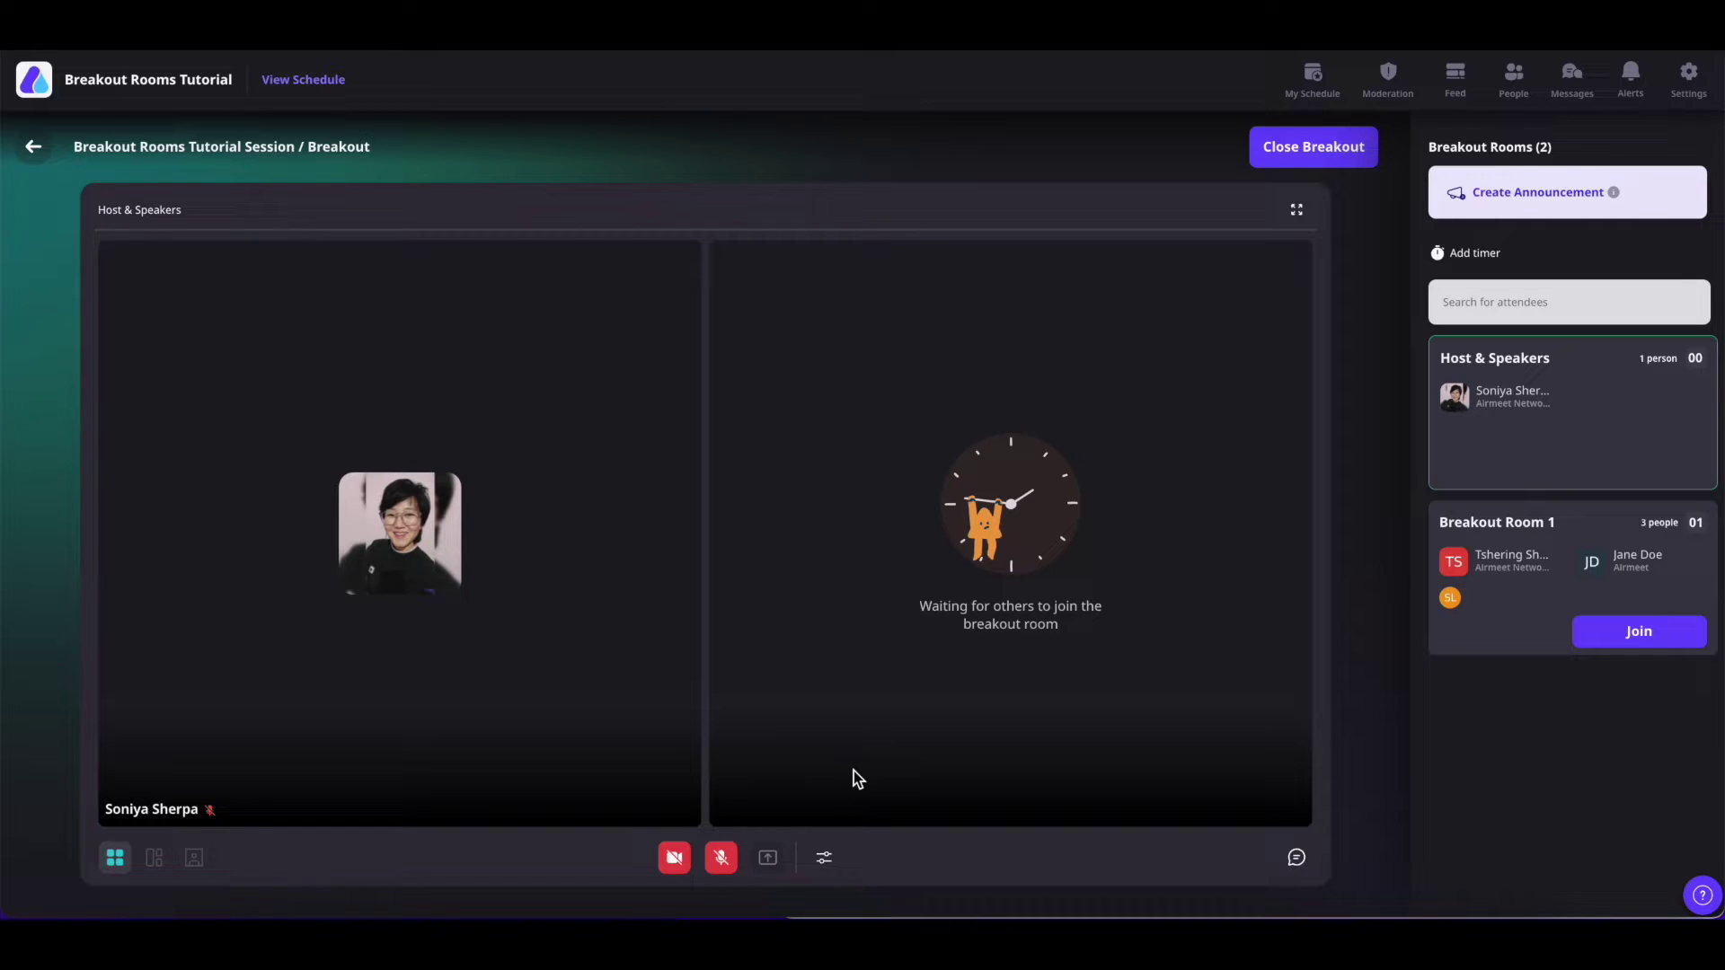
# Keep Krisp Camera and set its virtual background to the beach after trying nebula and river backgrounds.
pyautogui.click(825, 857)
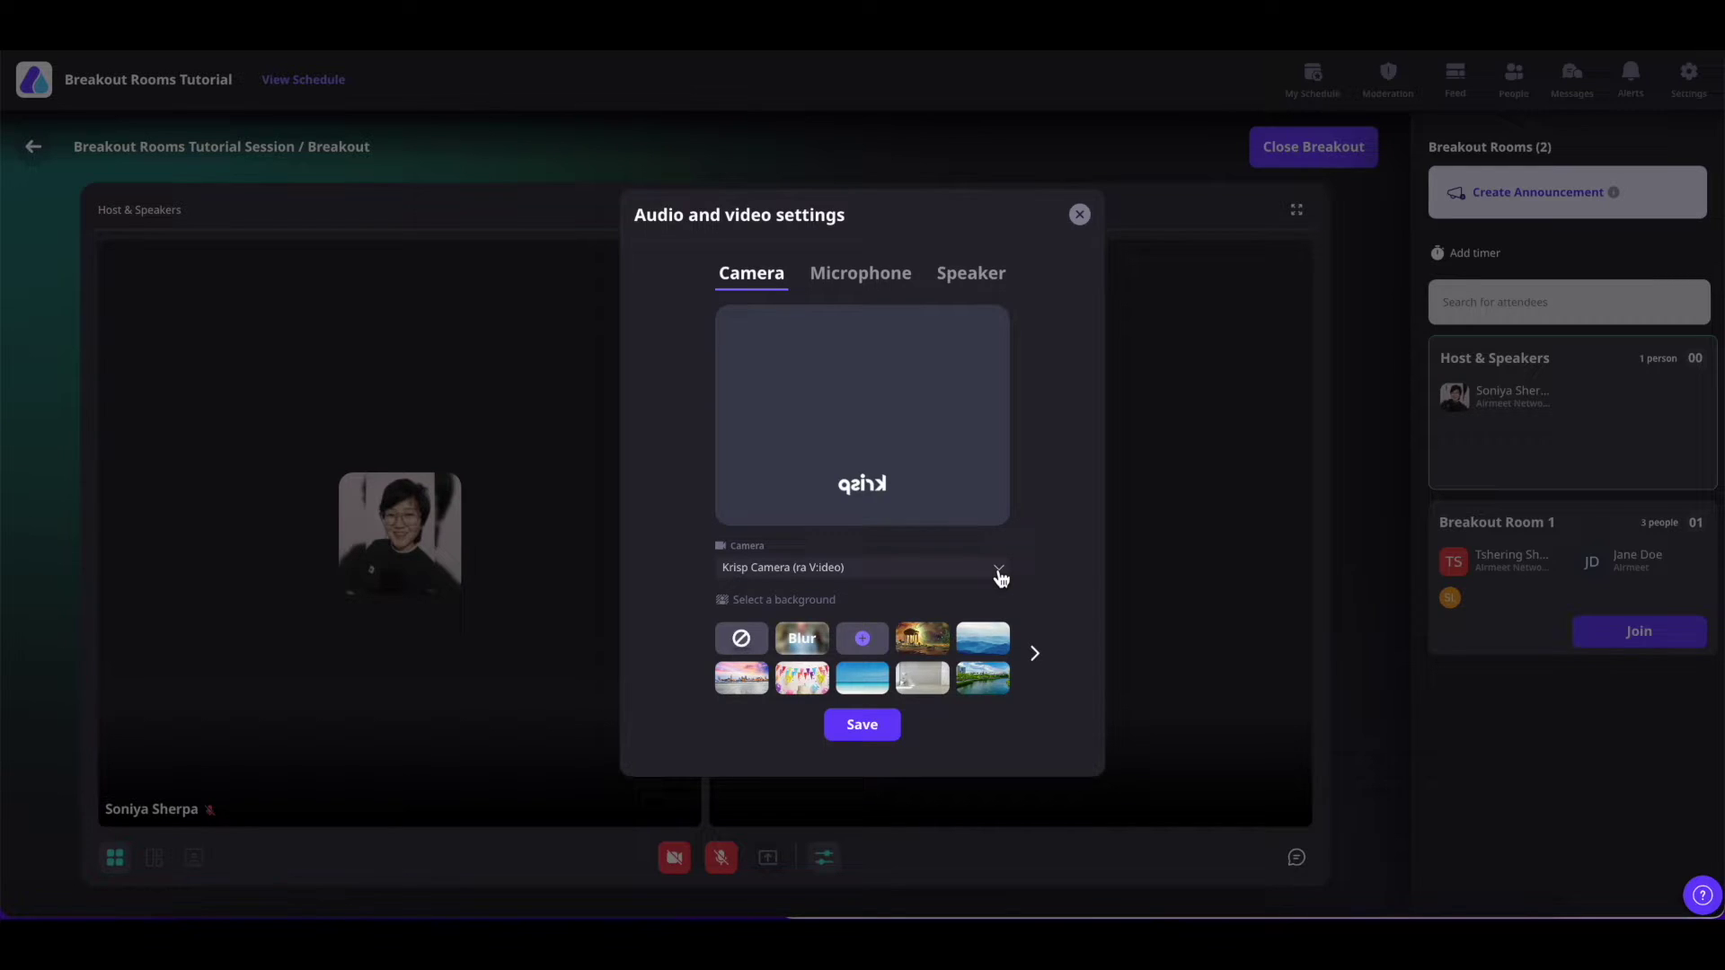
pyautogui.click(998, 572)
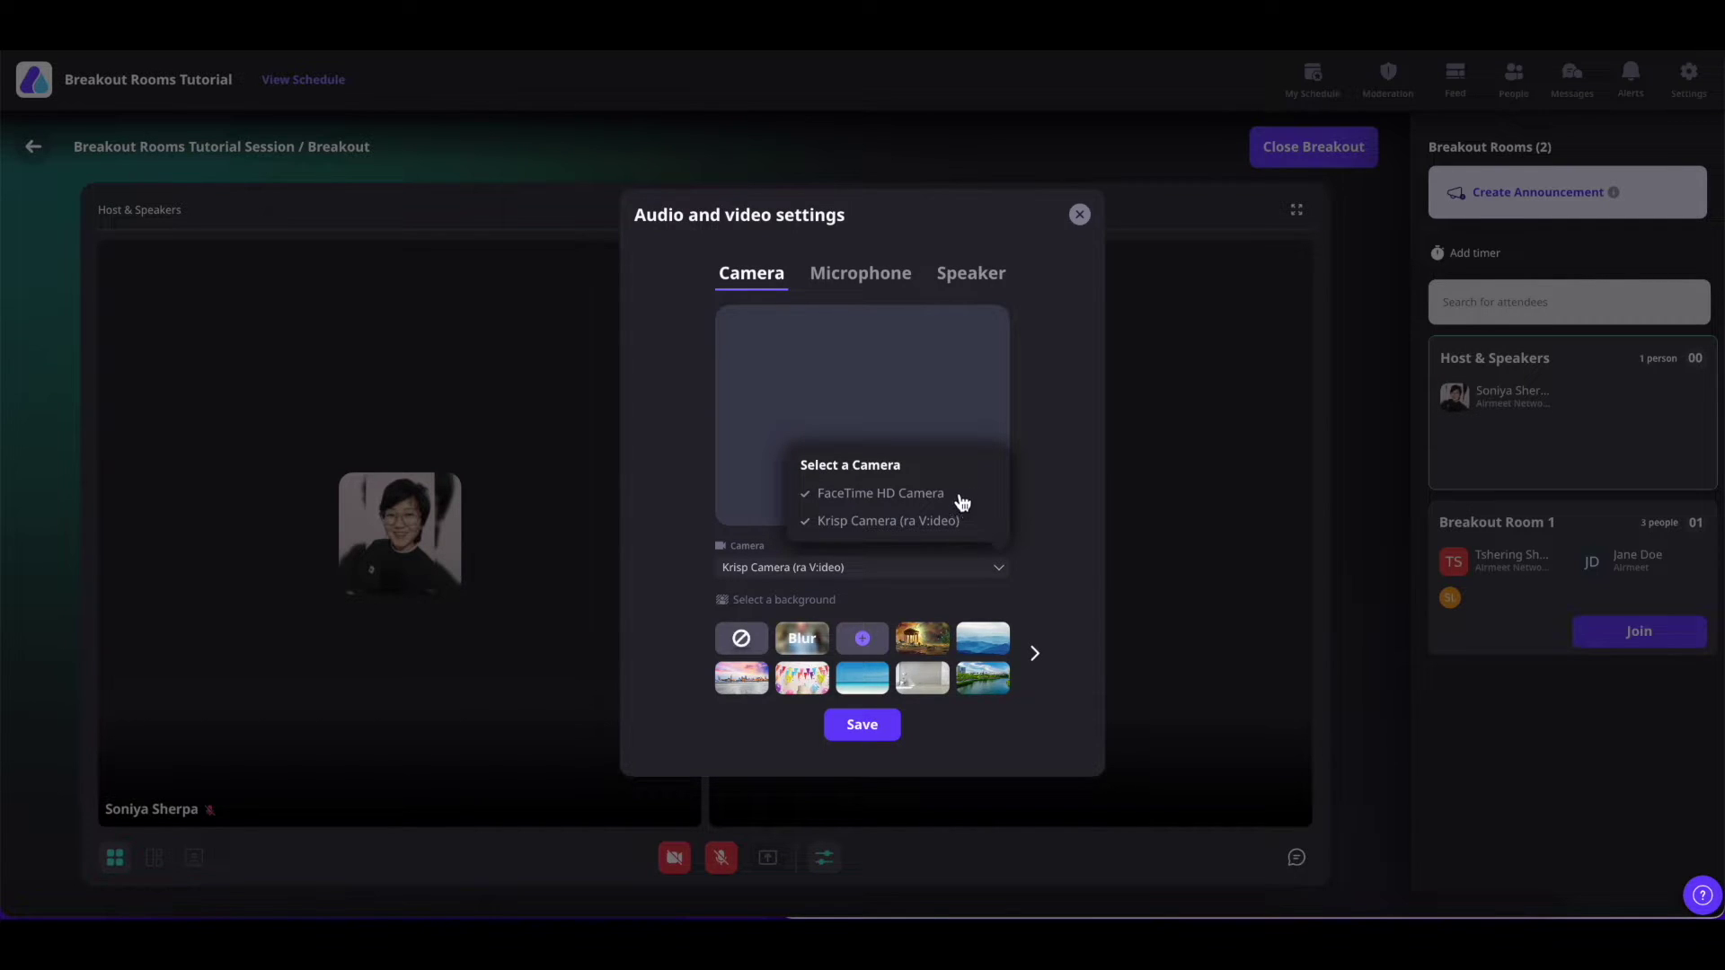
pyautogui.click(1039, 551)
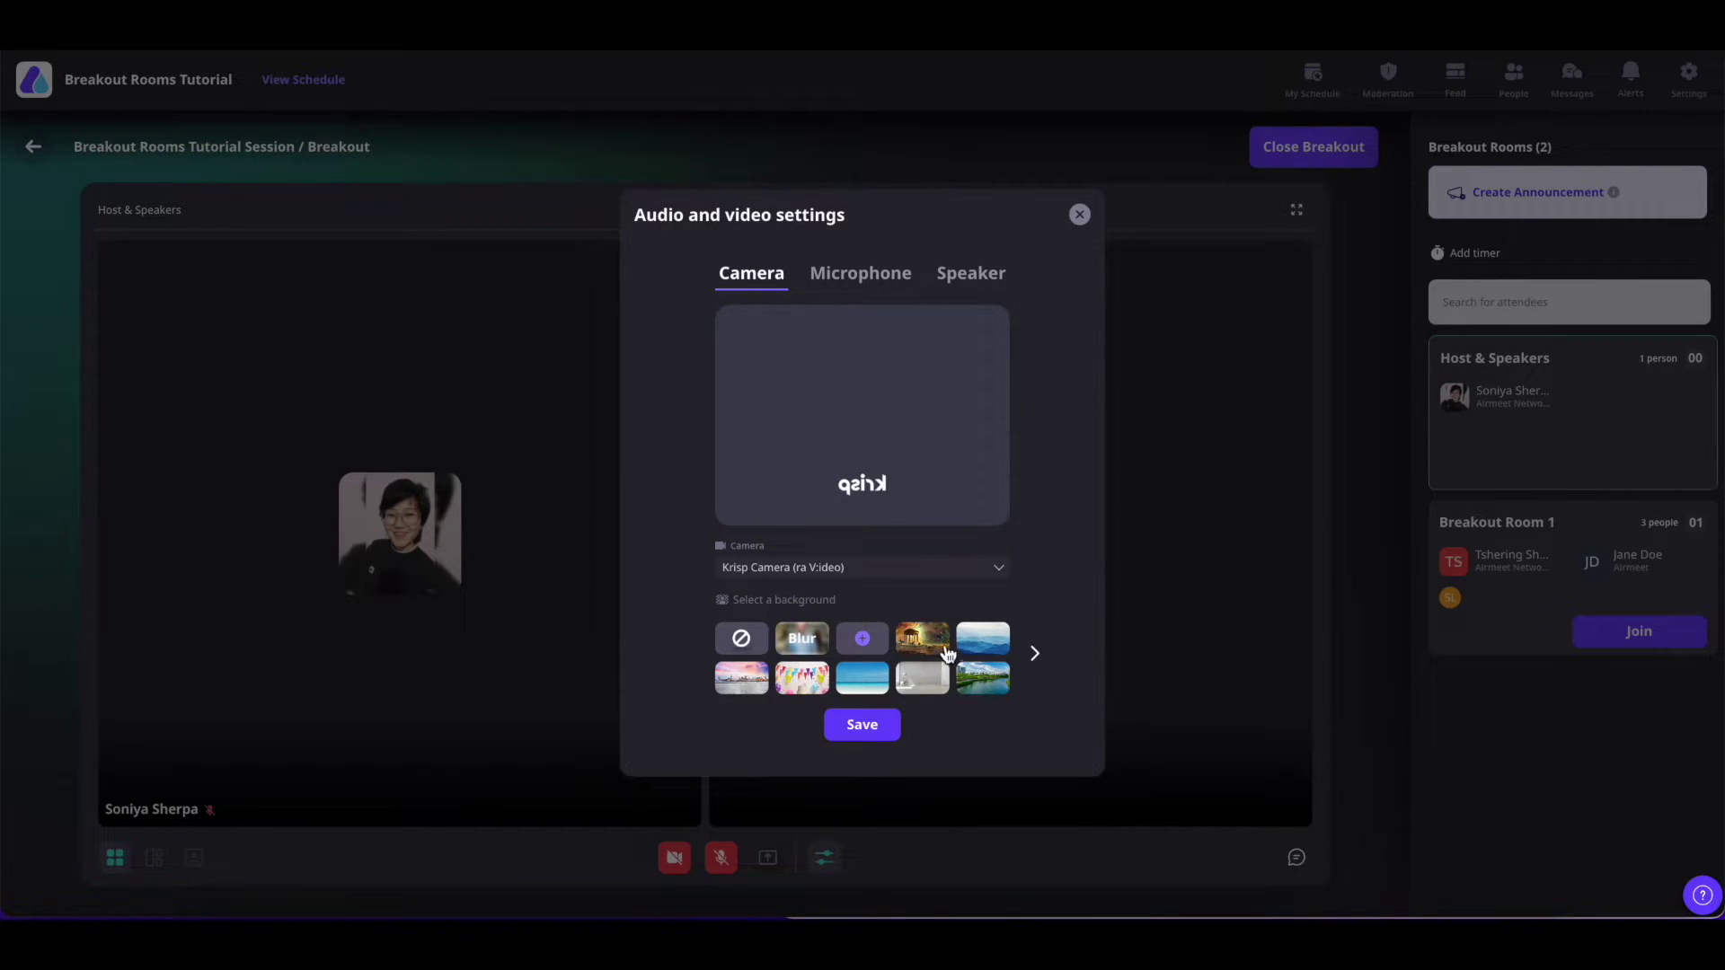
pyautogui.click(918, 644)
pyautogui.click(979, 690)
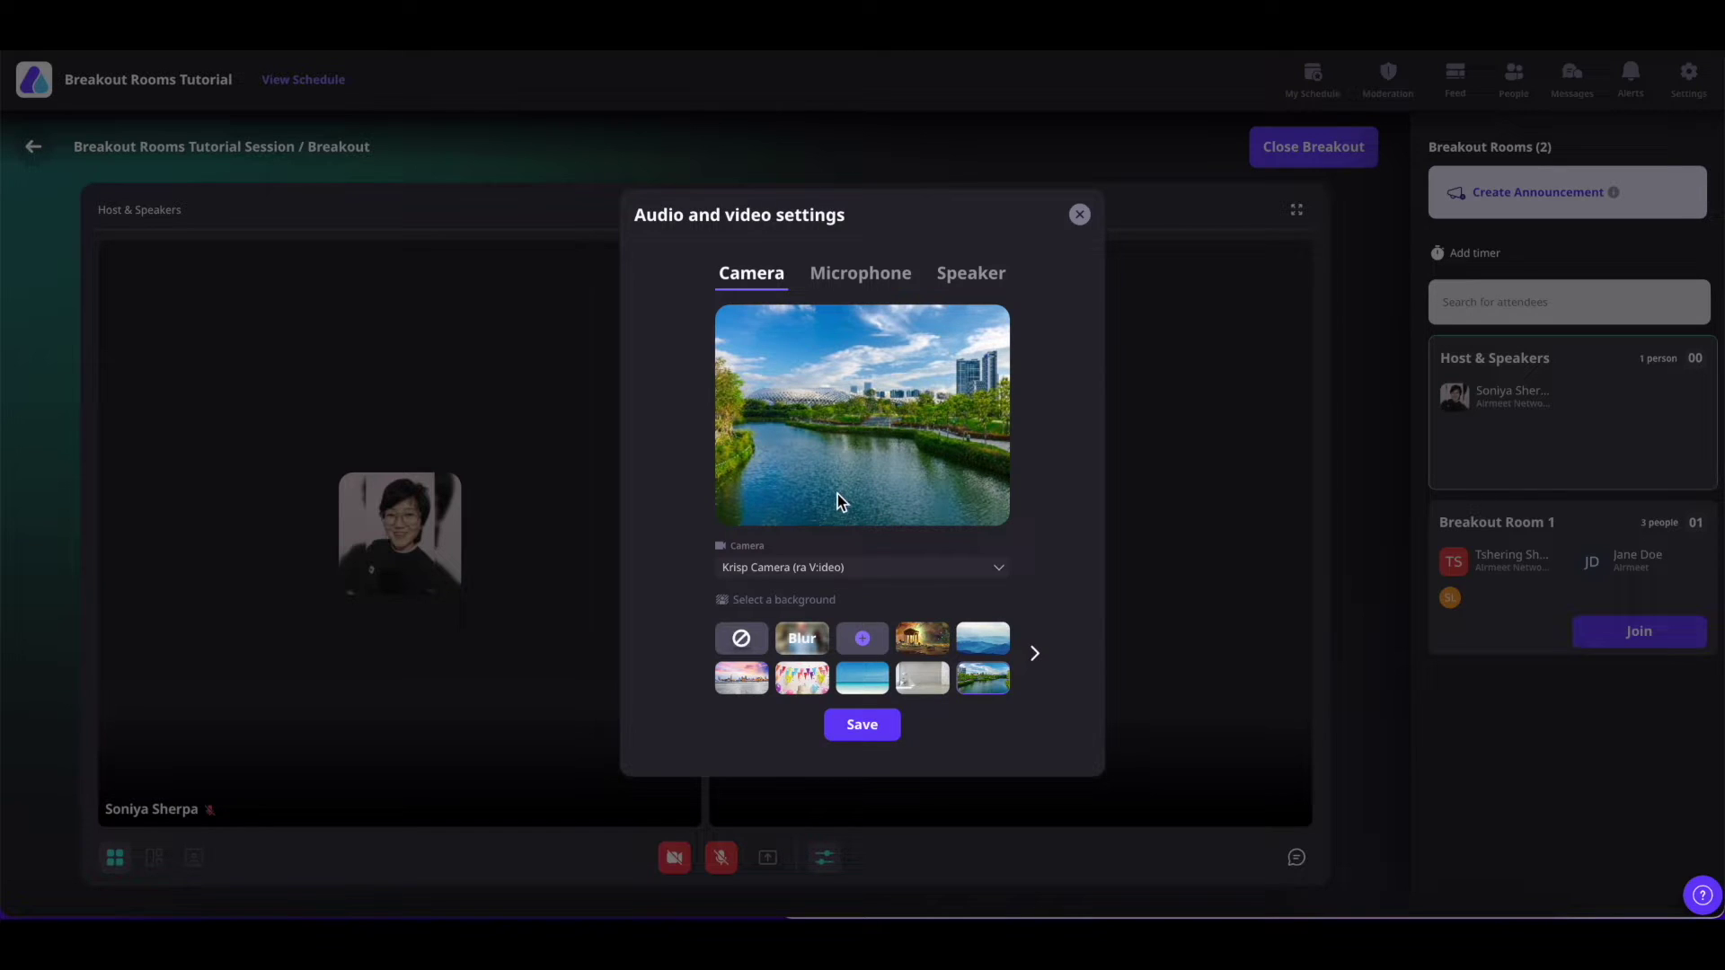
pyautogui.click(744, 640)
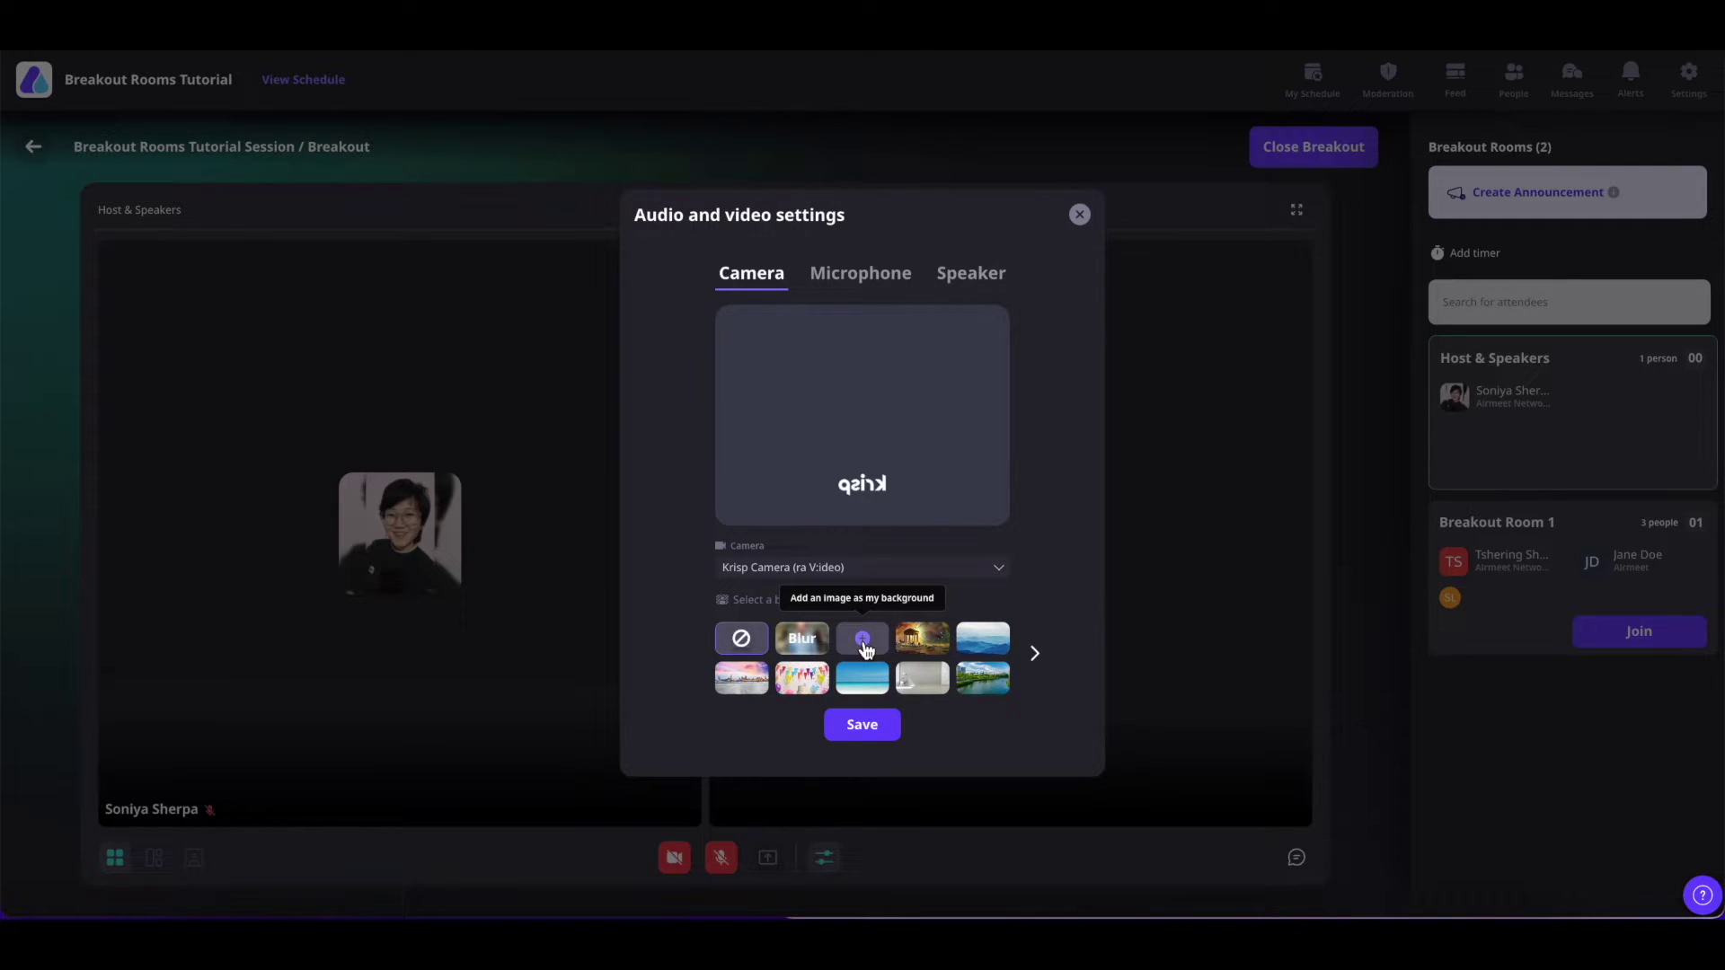
pyautogui.click(863, 677)
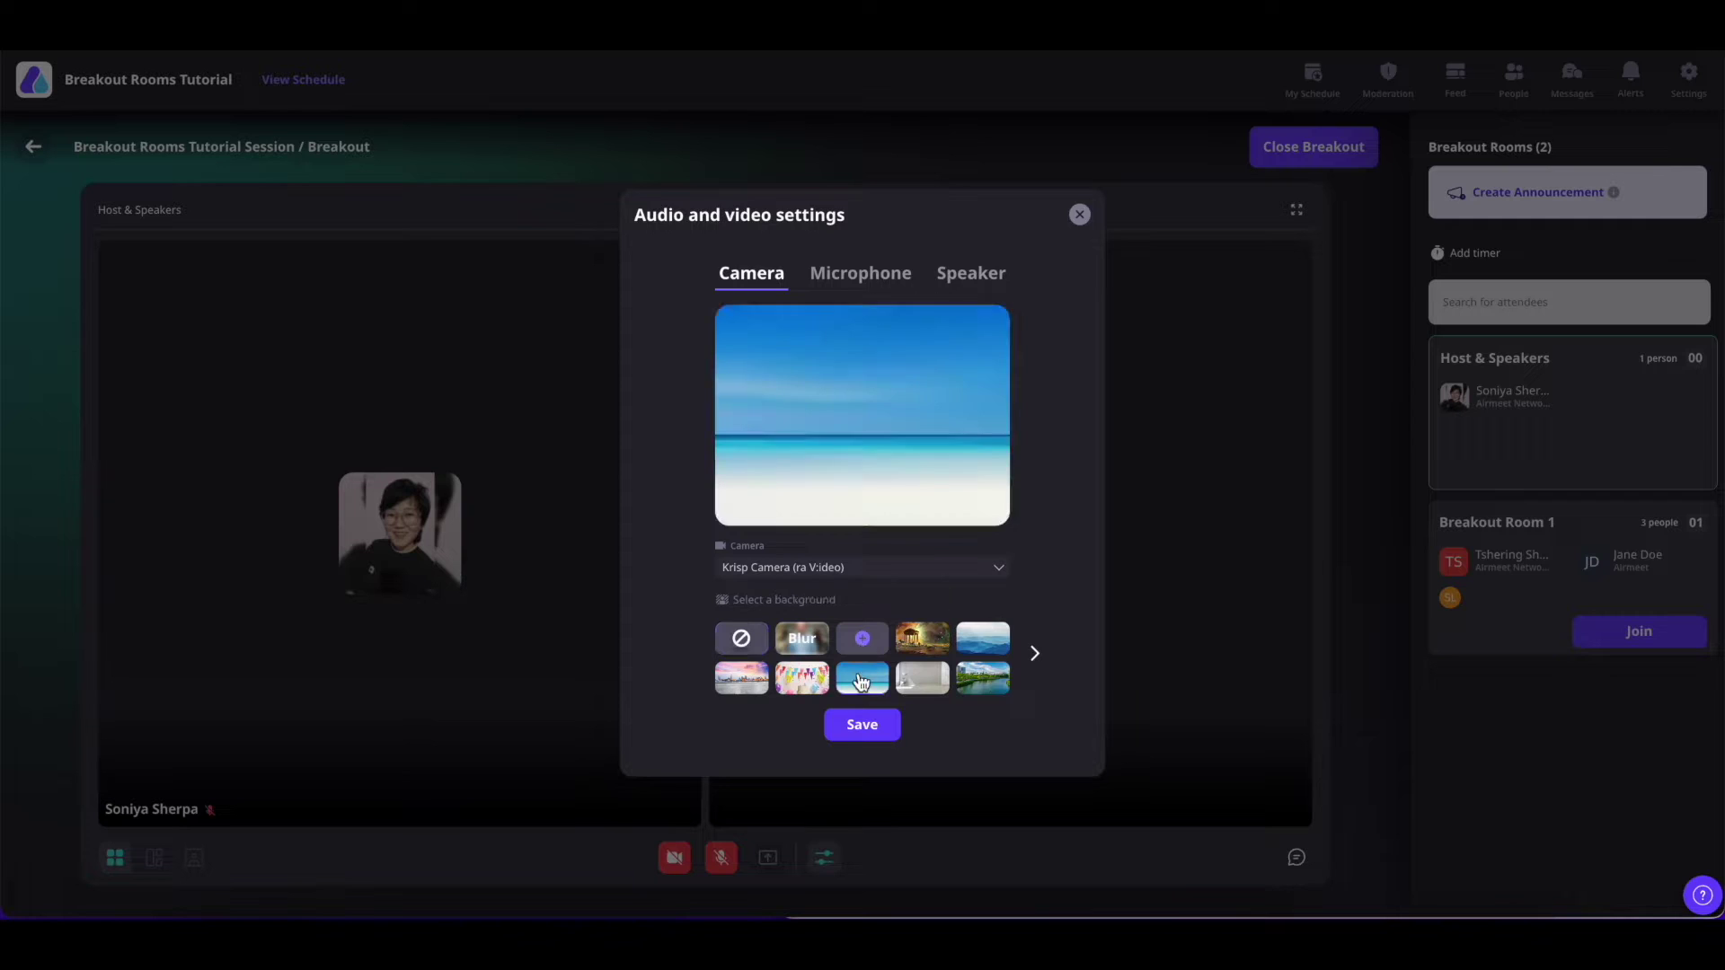
# Check the microphone and speaker device lists without changes, then save the audio and video settings.
pyautogui.click(864, 274)
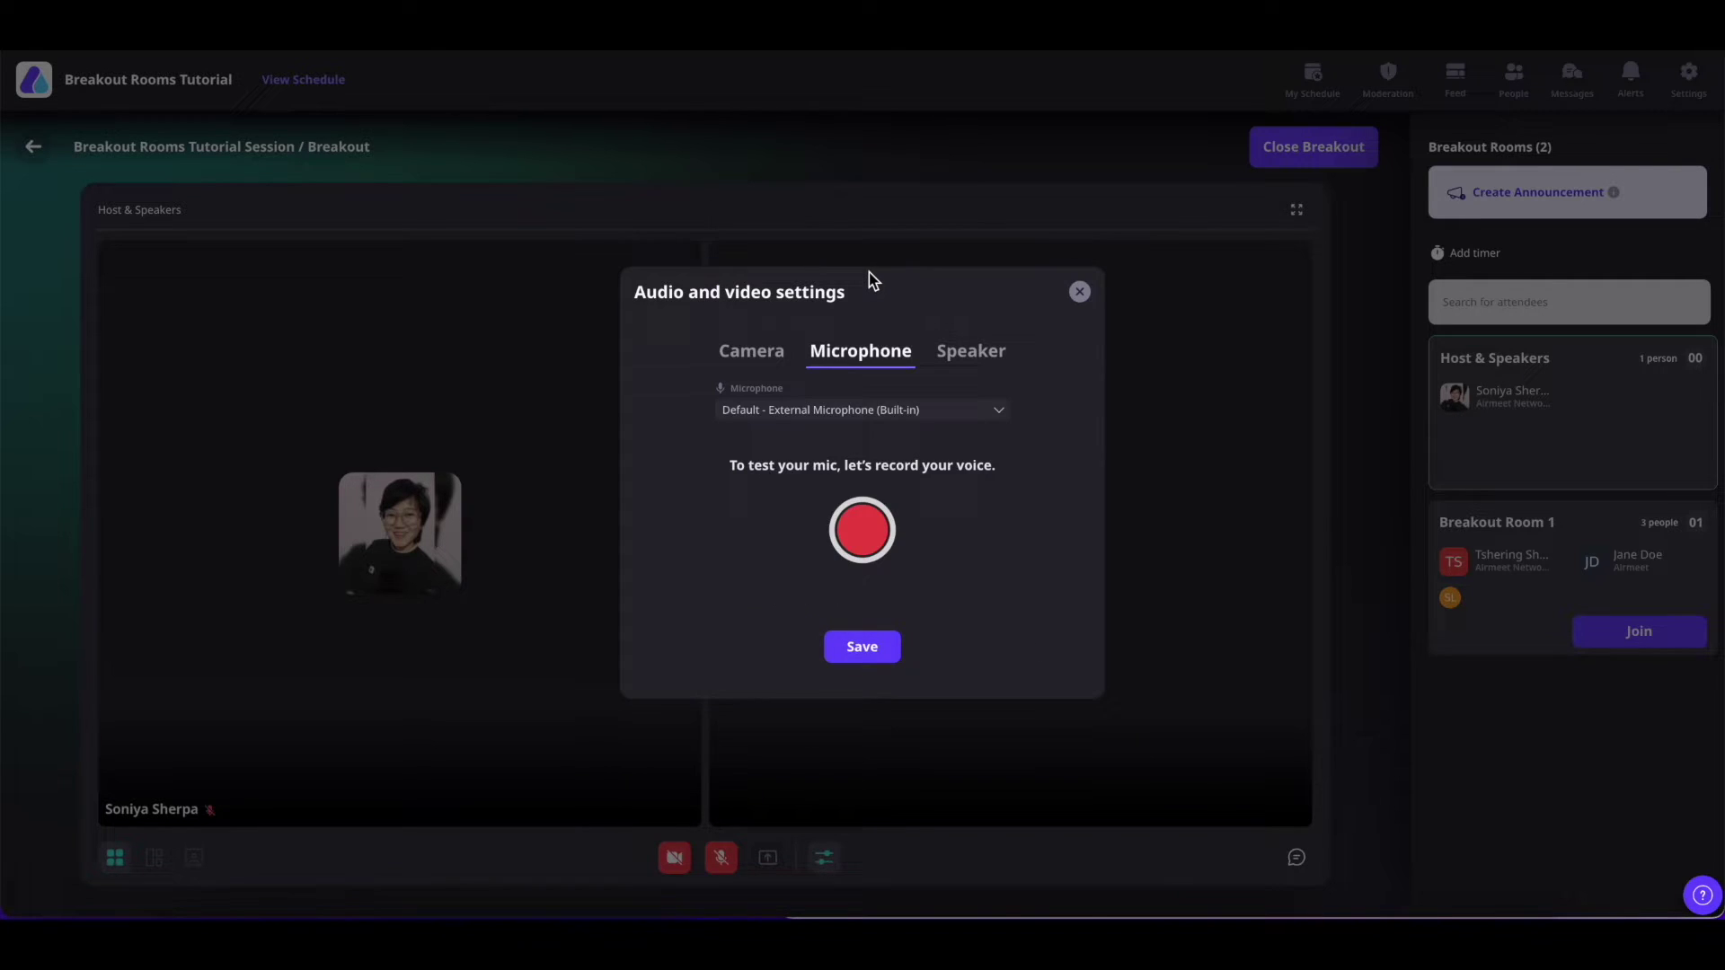
pyautogui.click(1004, 414)
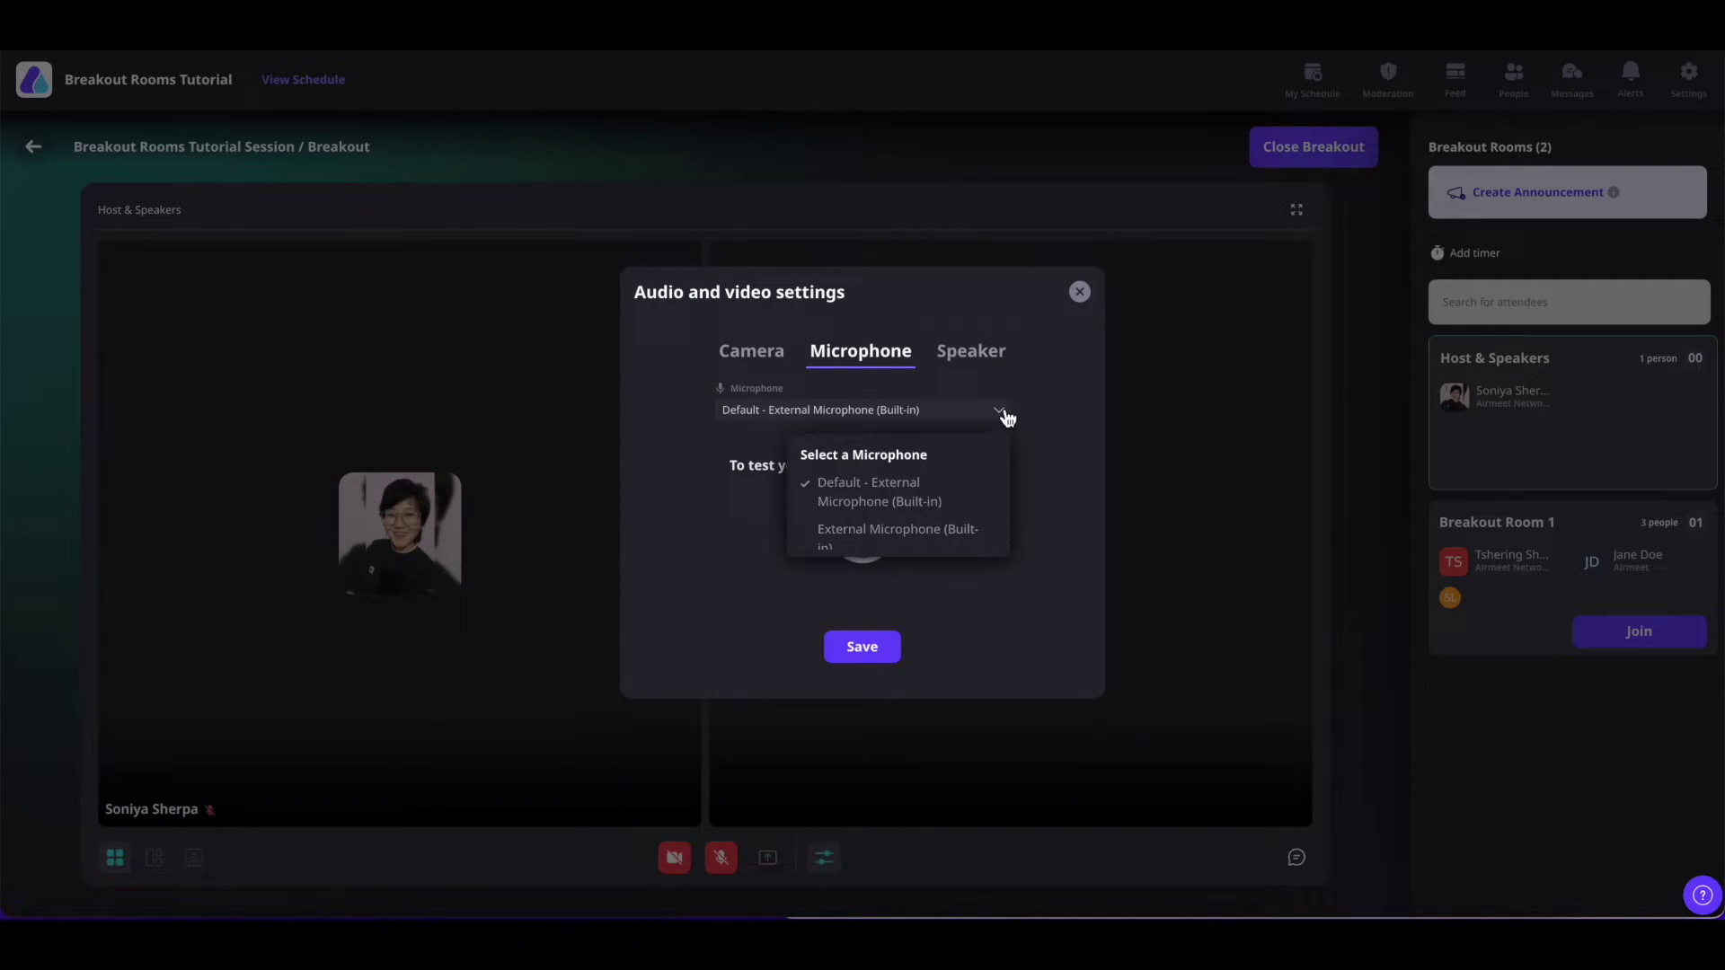
pyautogui.click(1049, 503)
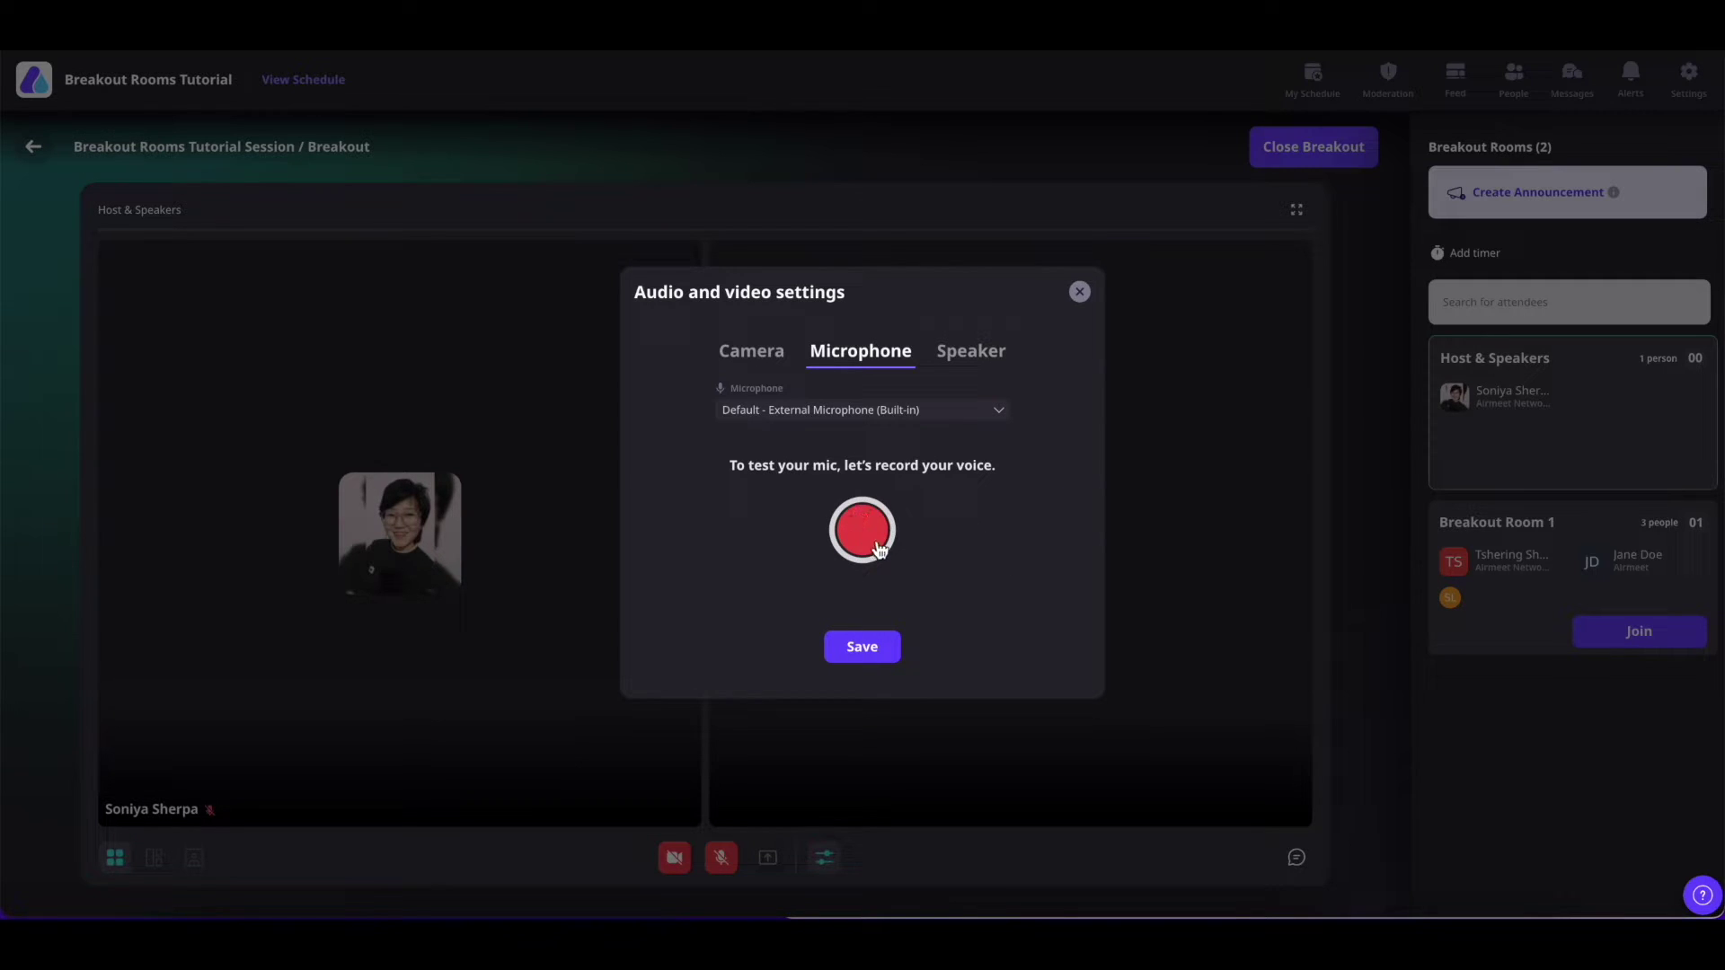
pyautogui.click(964, 364)
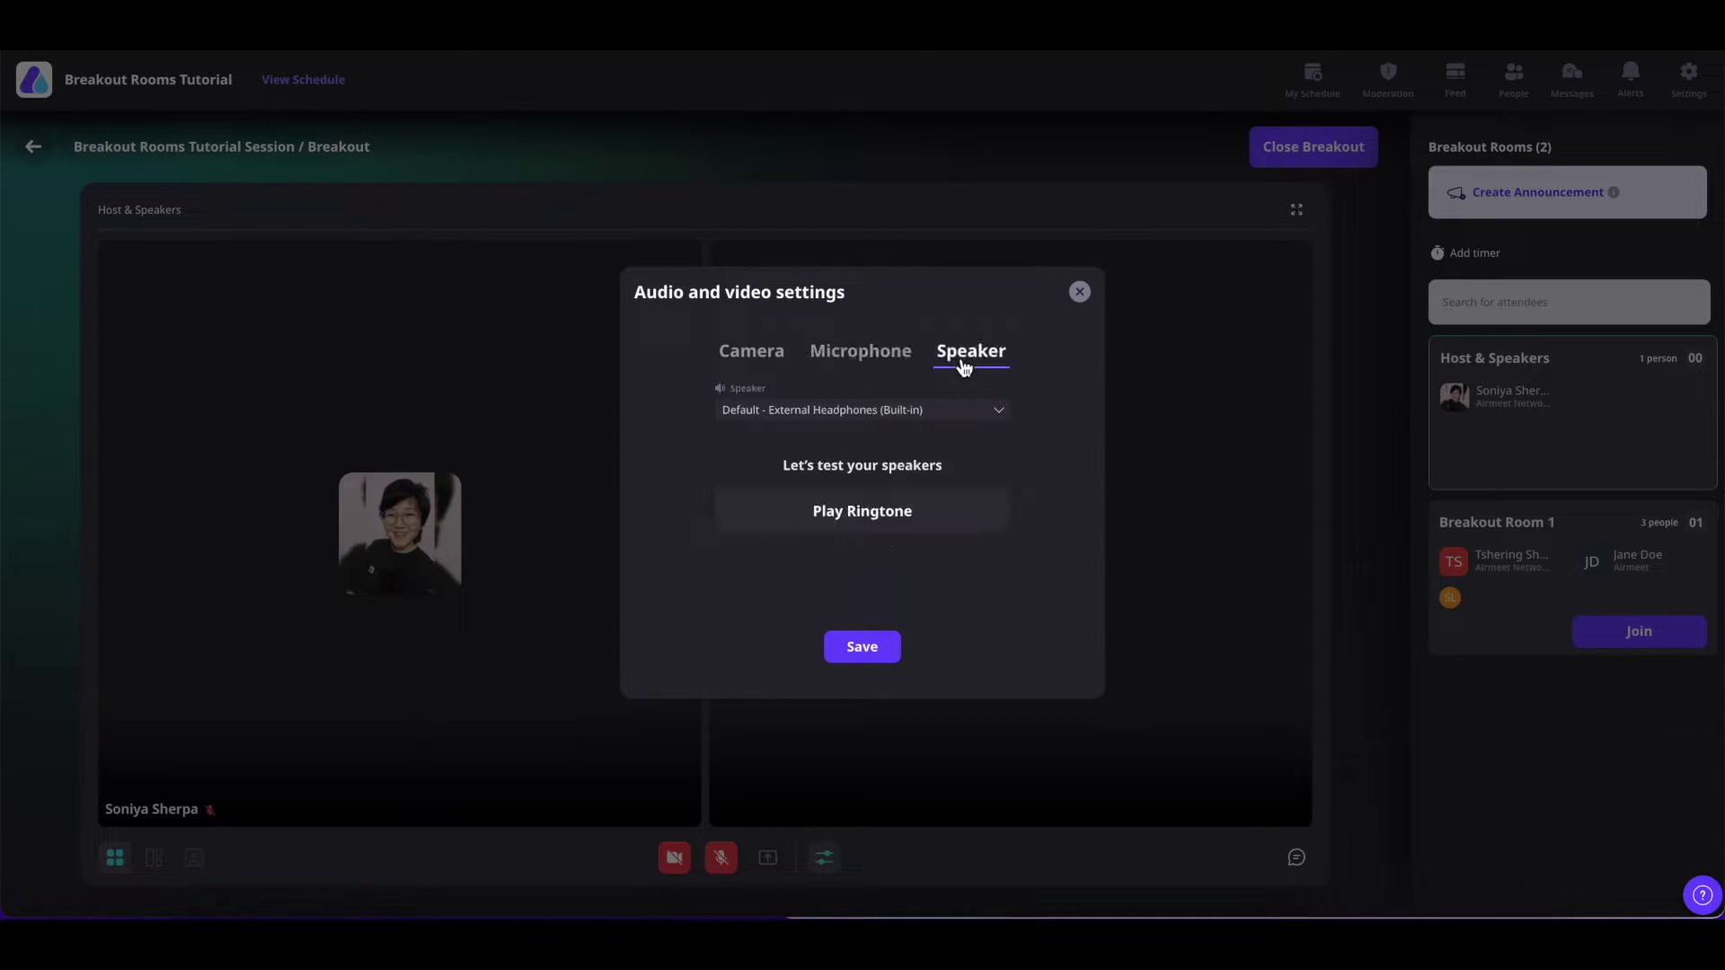
pyautogui.click(998, 412)
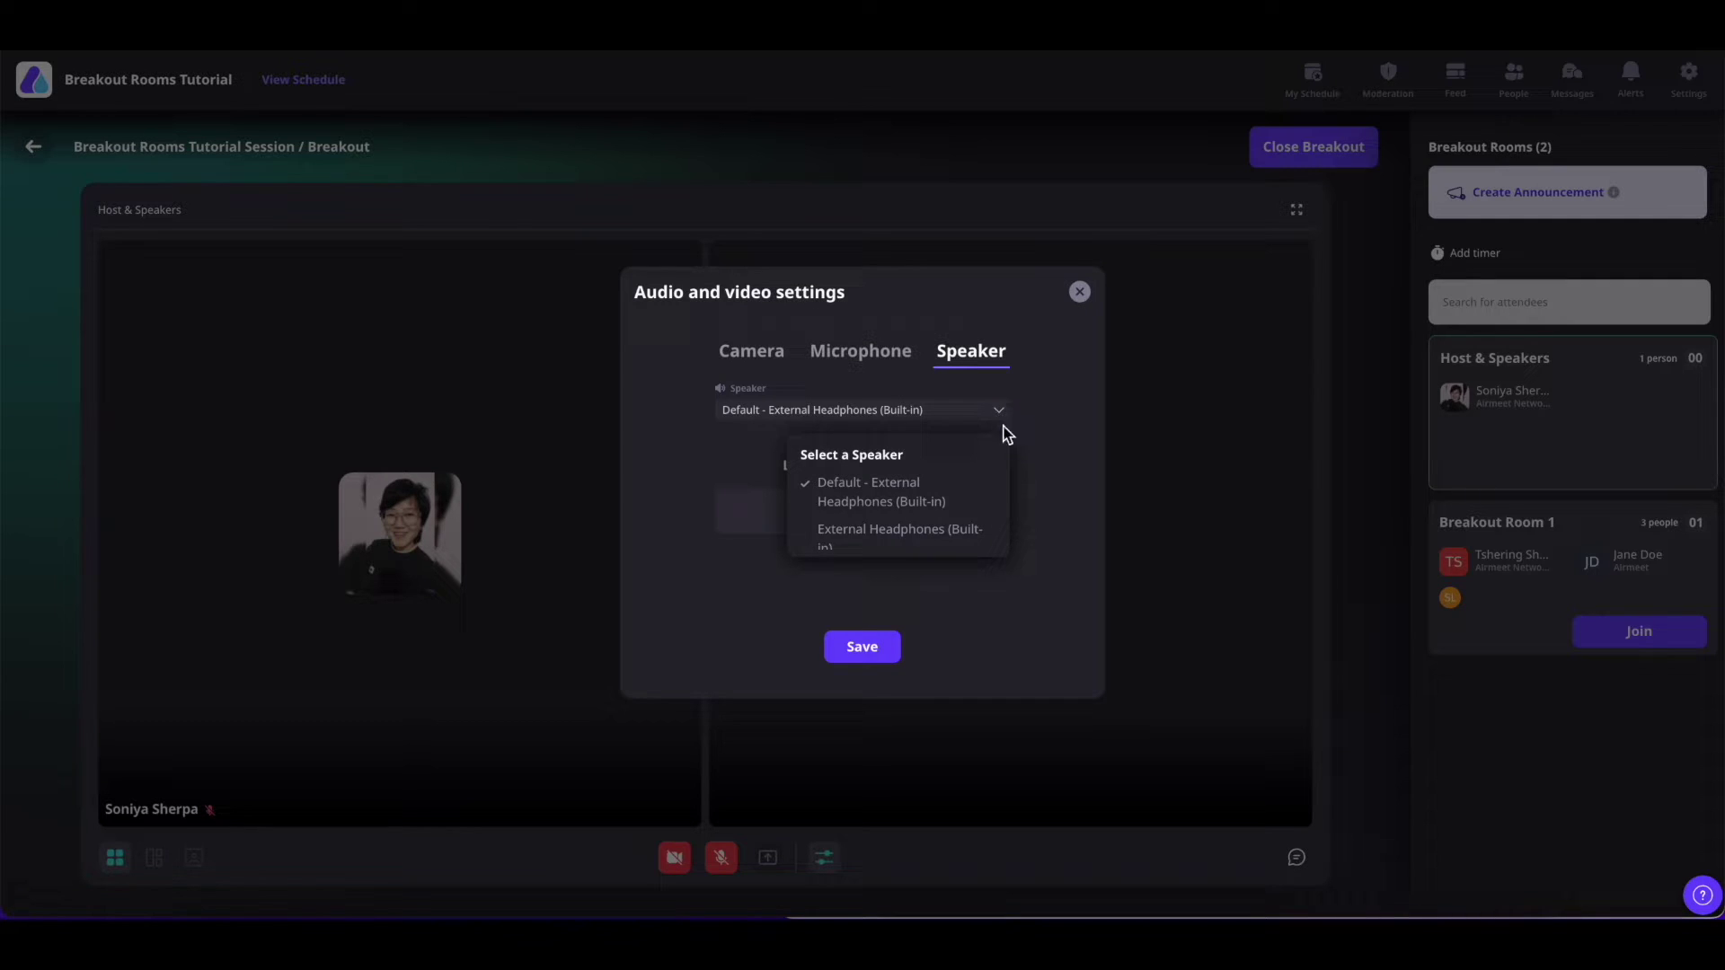
pyautogui.click(1038, 463)
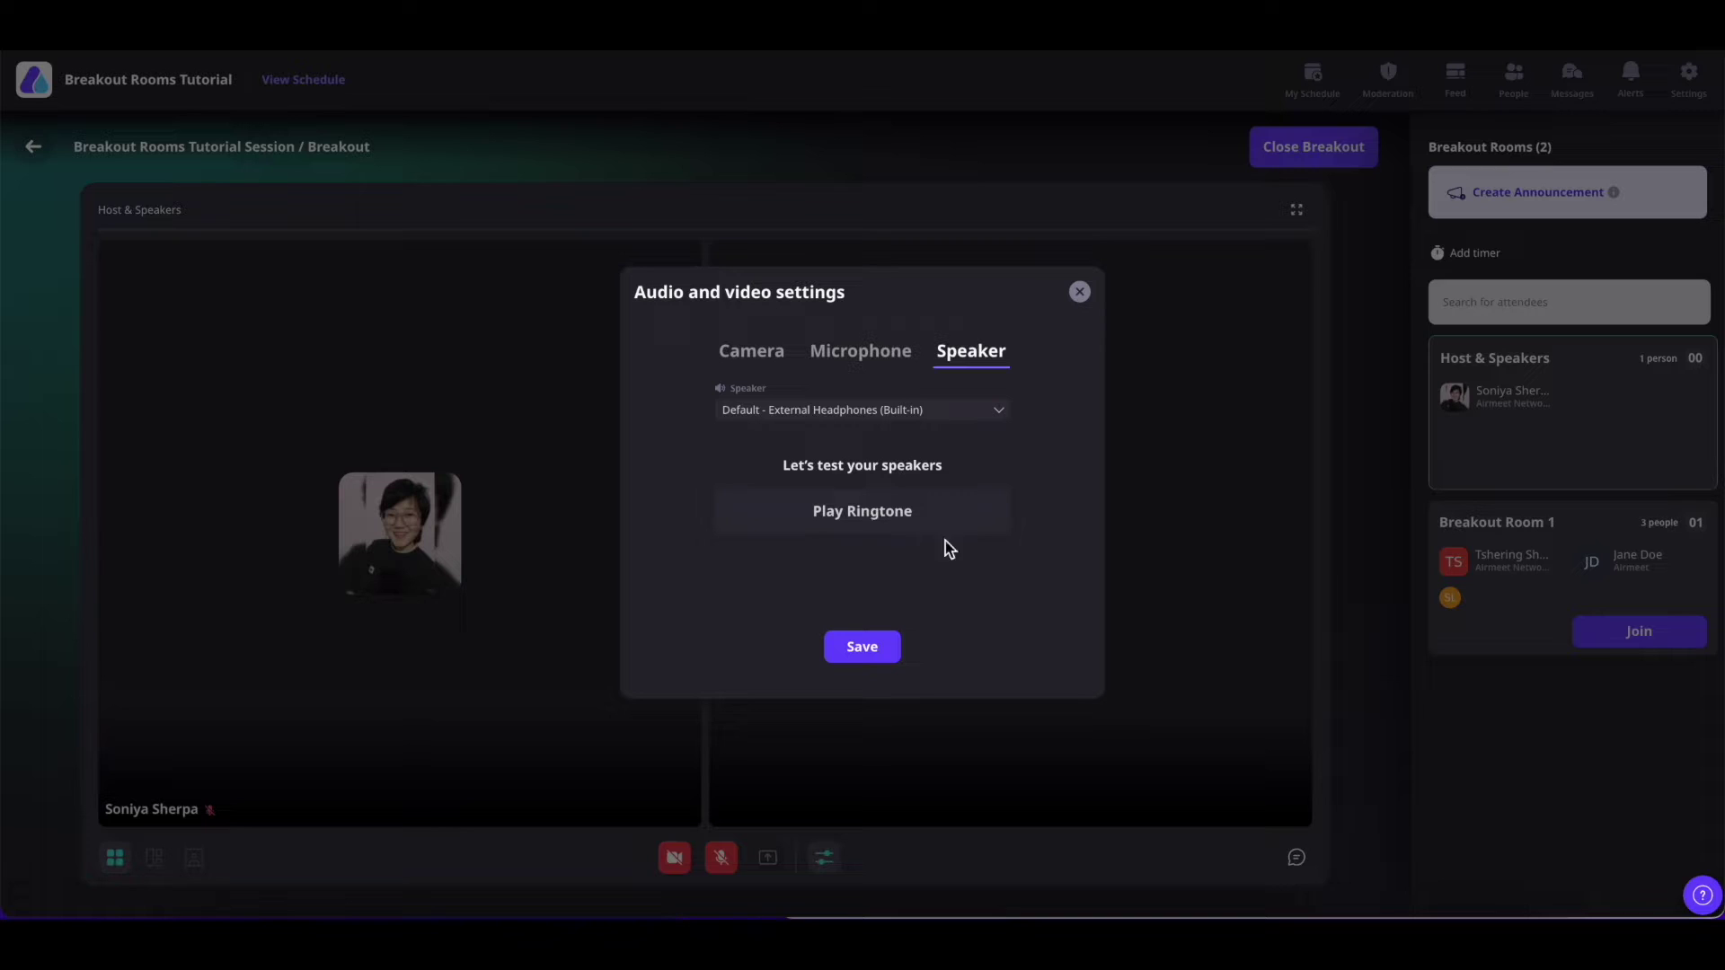
pyautogui.click(862, 647)
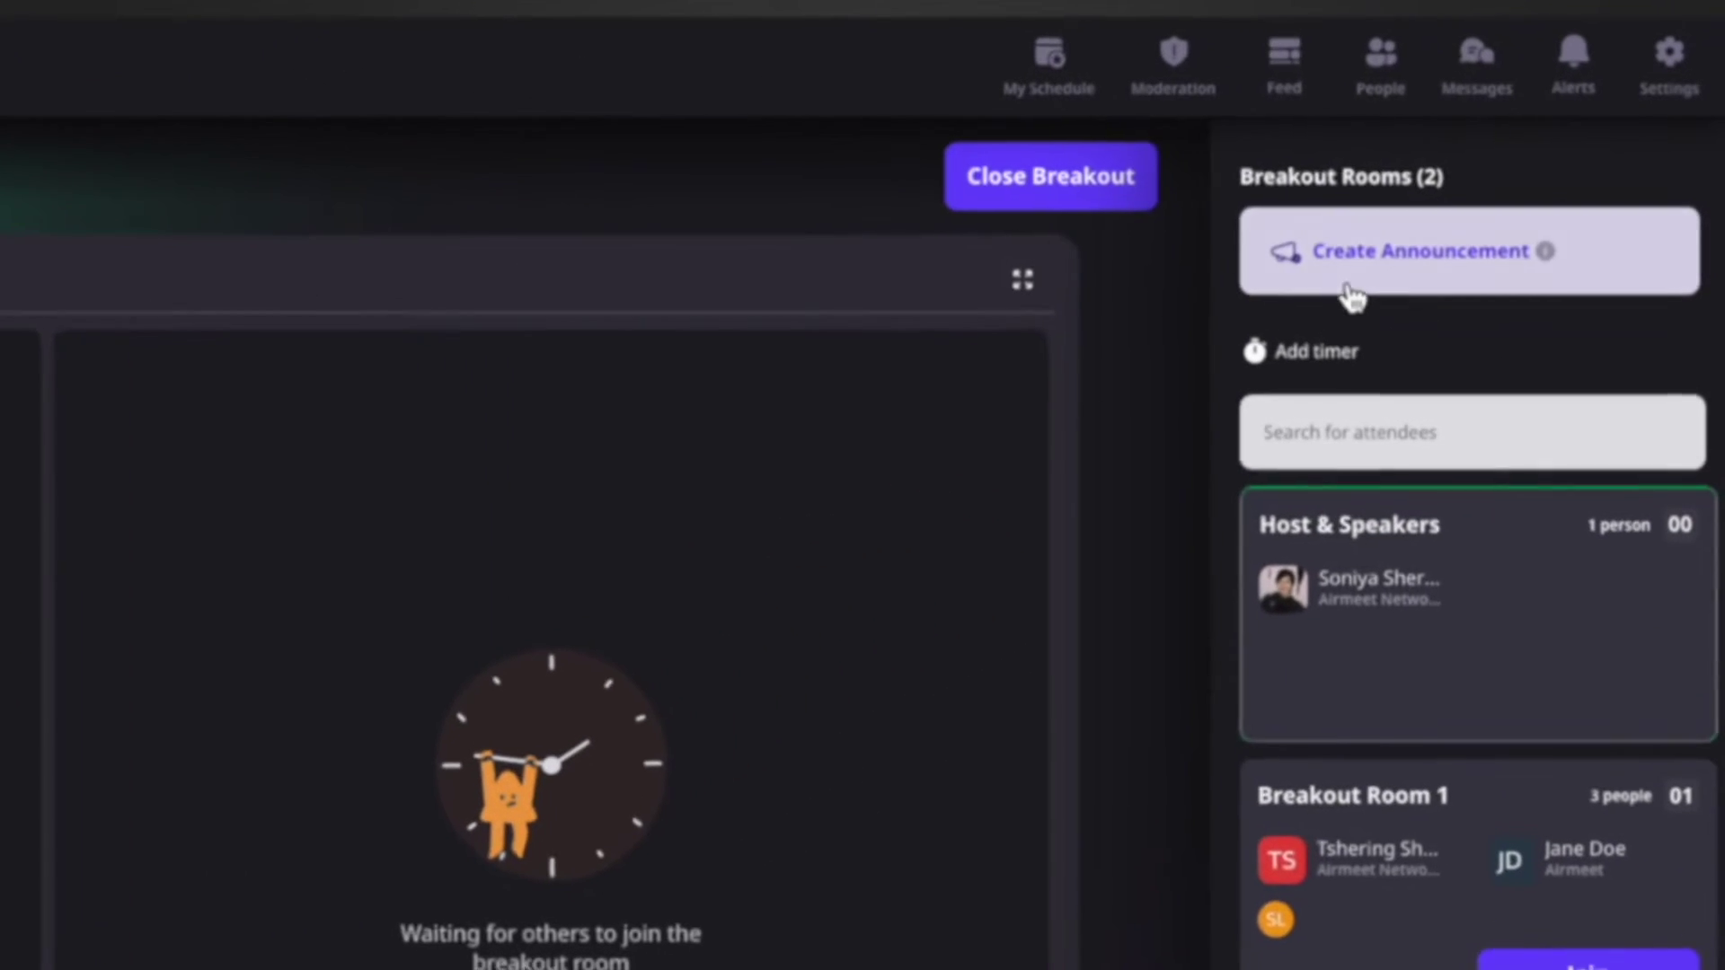
# Paste the greeting listing today's two activities into a new announcement and post it to all rooms.
pyautogui.click(1357, 270)
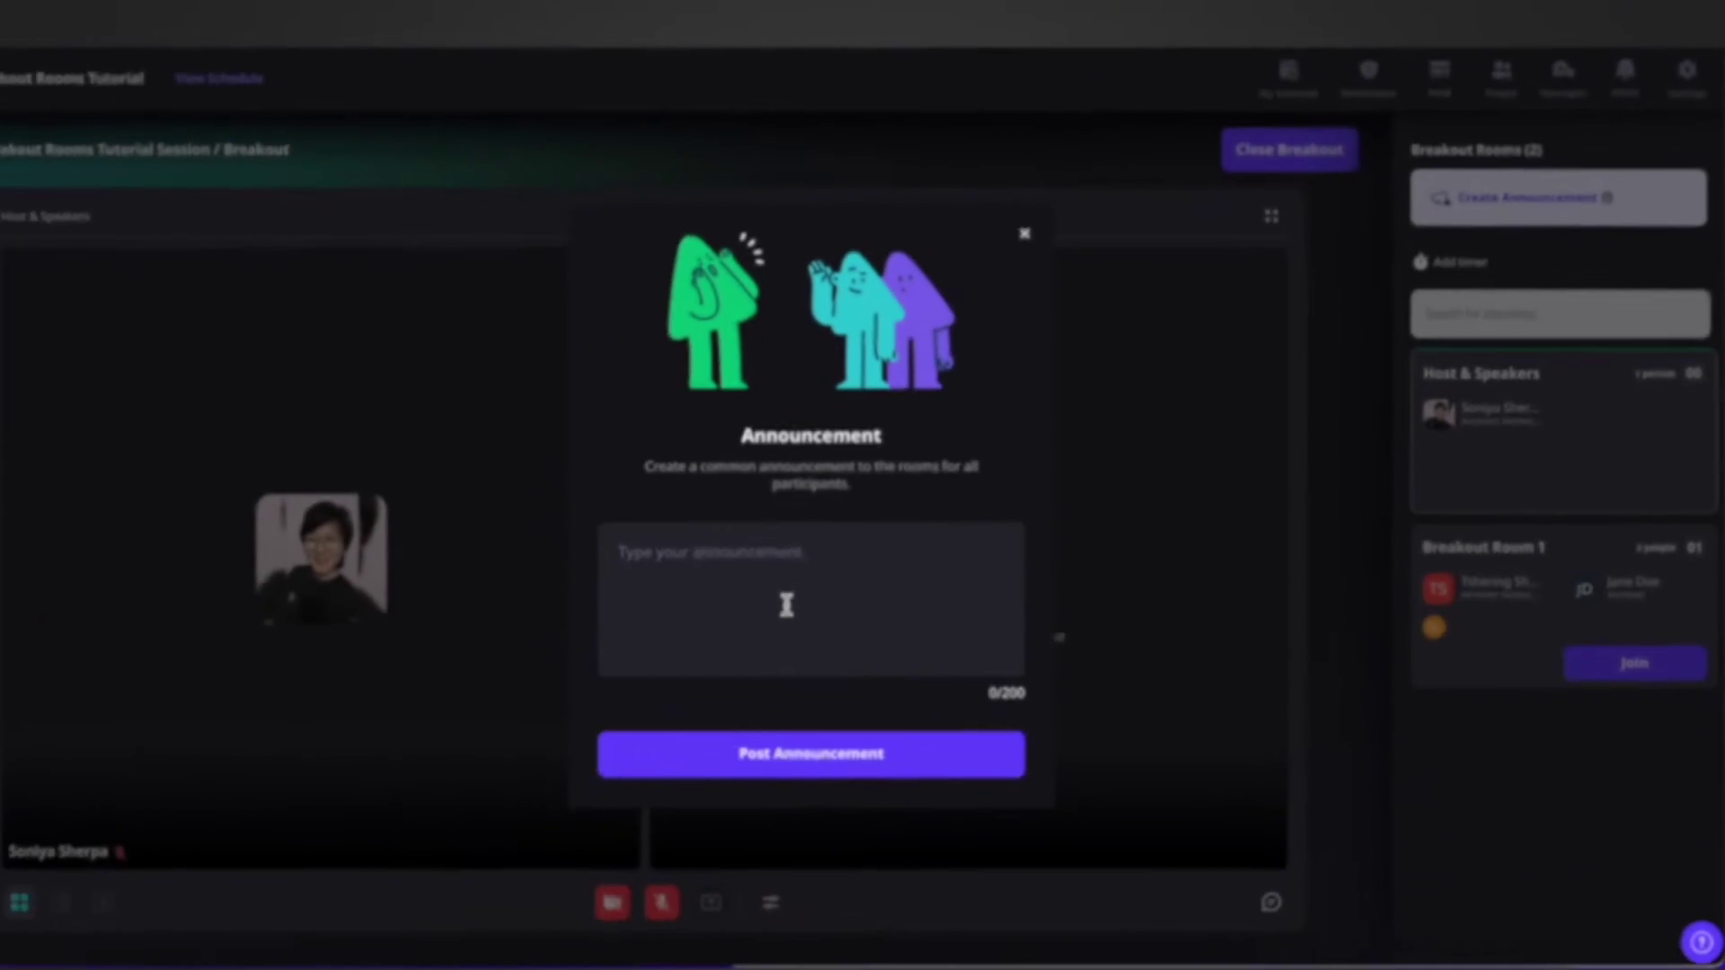
pyautogui.click(819, 549)
pyautogui.write("Hello all!  There are the activities for today's session:  1. Write a positive note about your colleague and let them read it aloud.  2. Share your experiences and celebrate each other by clapping.")
pyautogui.scroll(-2, 947, 573)
pyautogui.scroll(2, 947, 574)
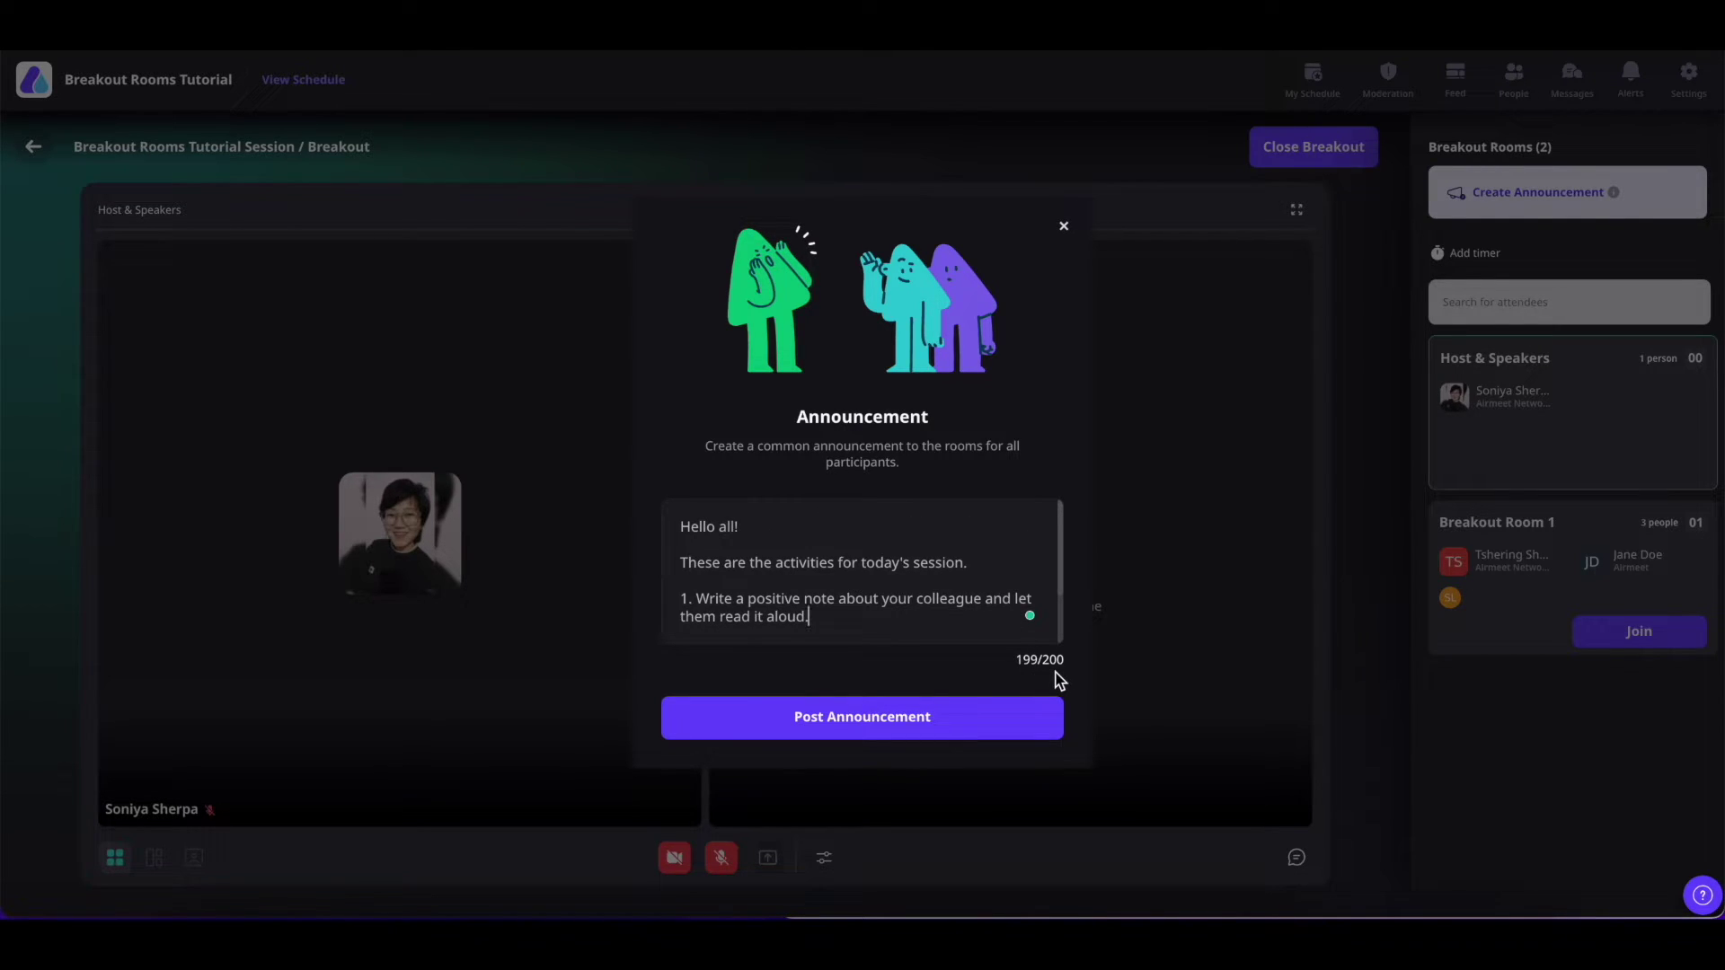
pyautogui.click(926, 720)
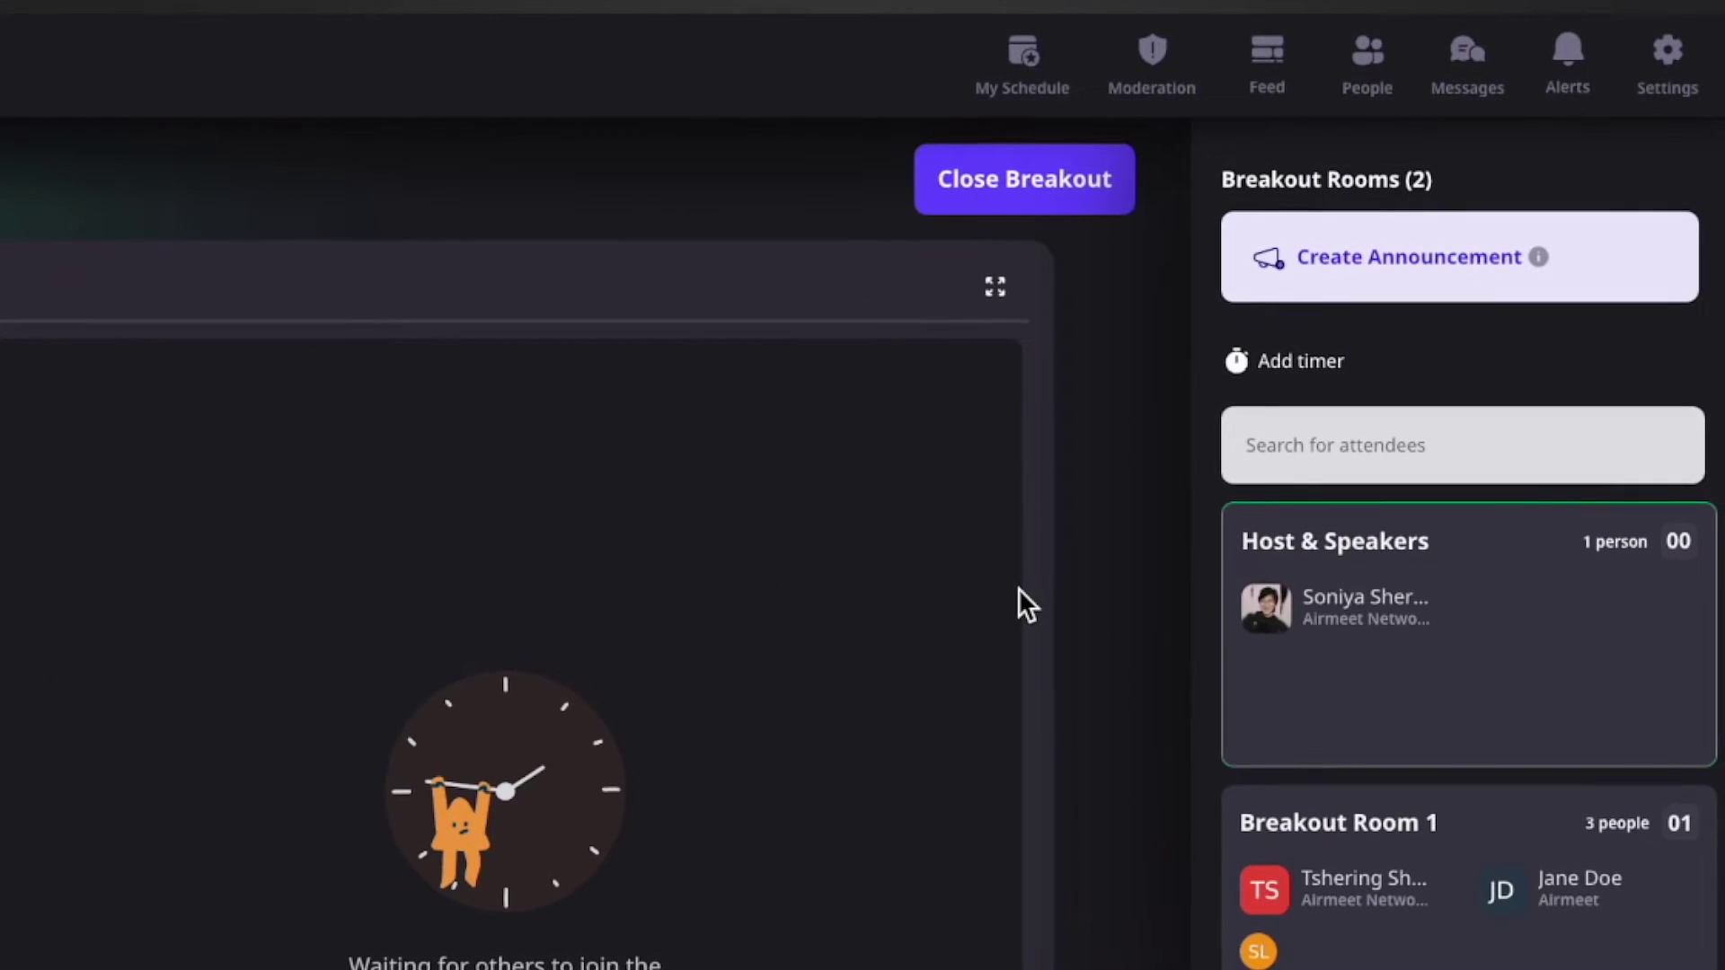
# Add a 20-minute breakout closing timer, then edit it to 30 minutes.
pyautogui.click(1256, 361)
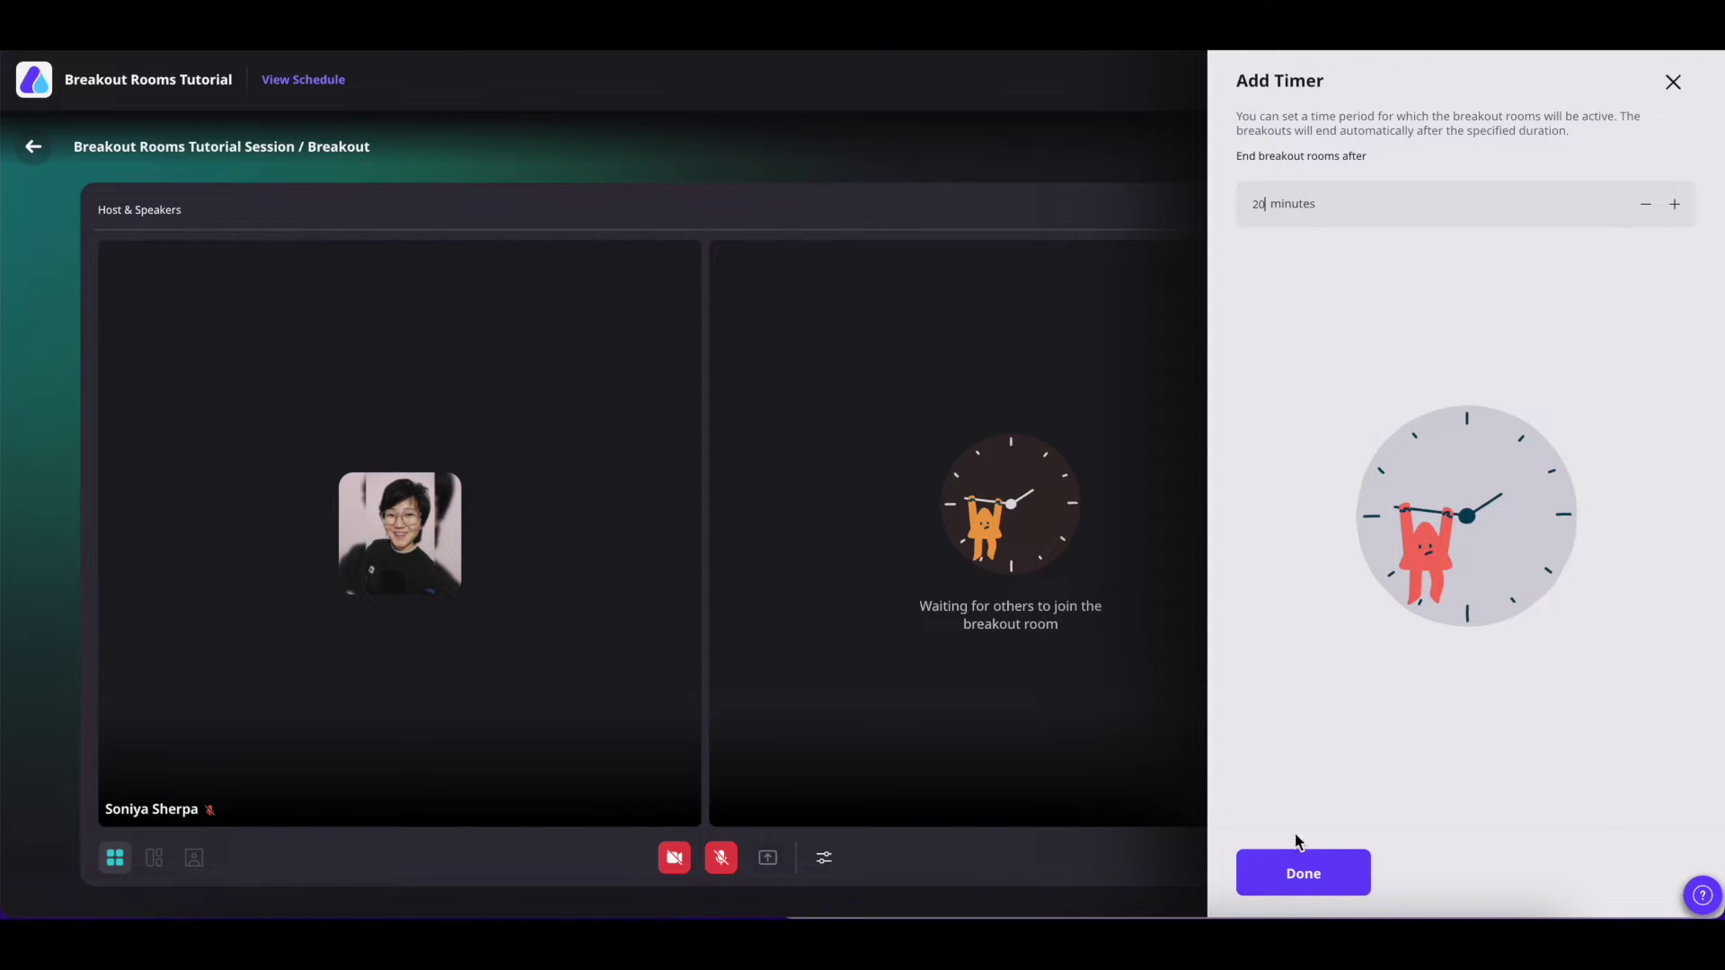
pyautogui.click(1294, 874)
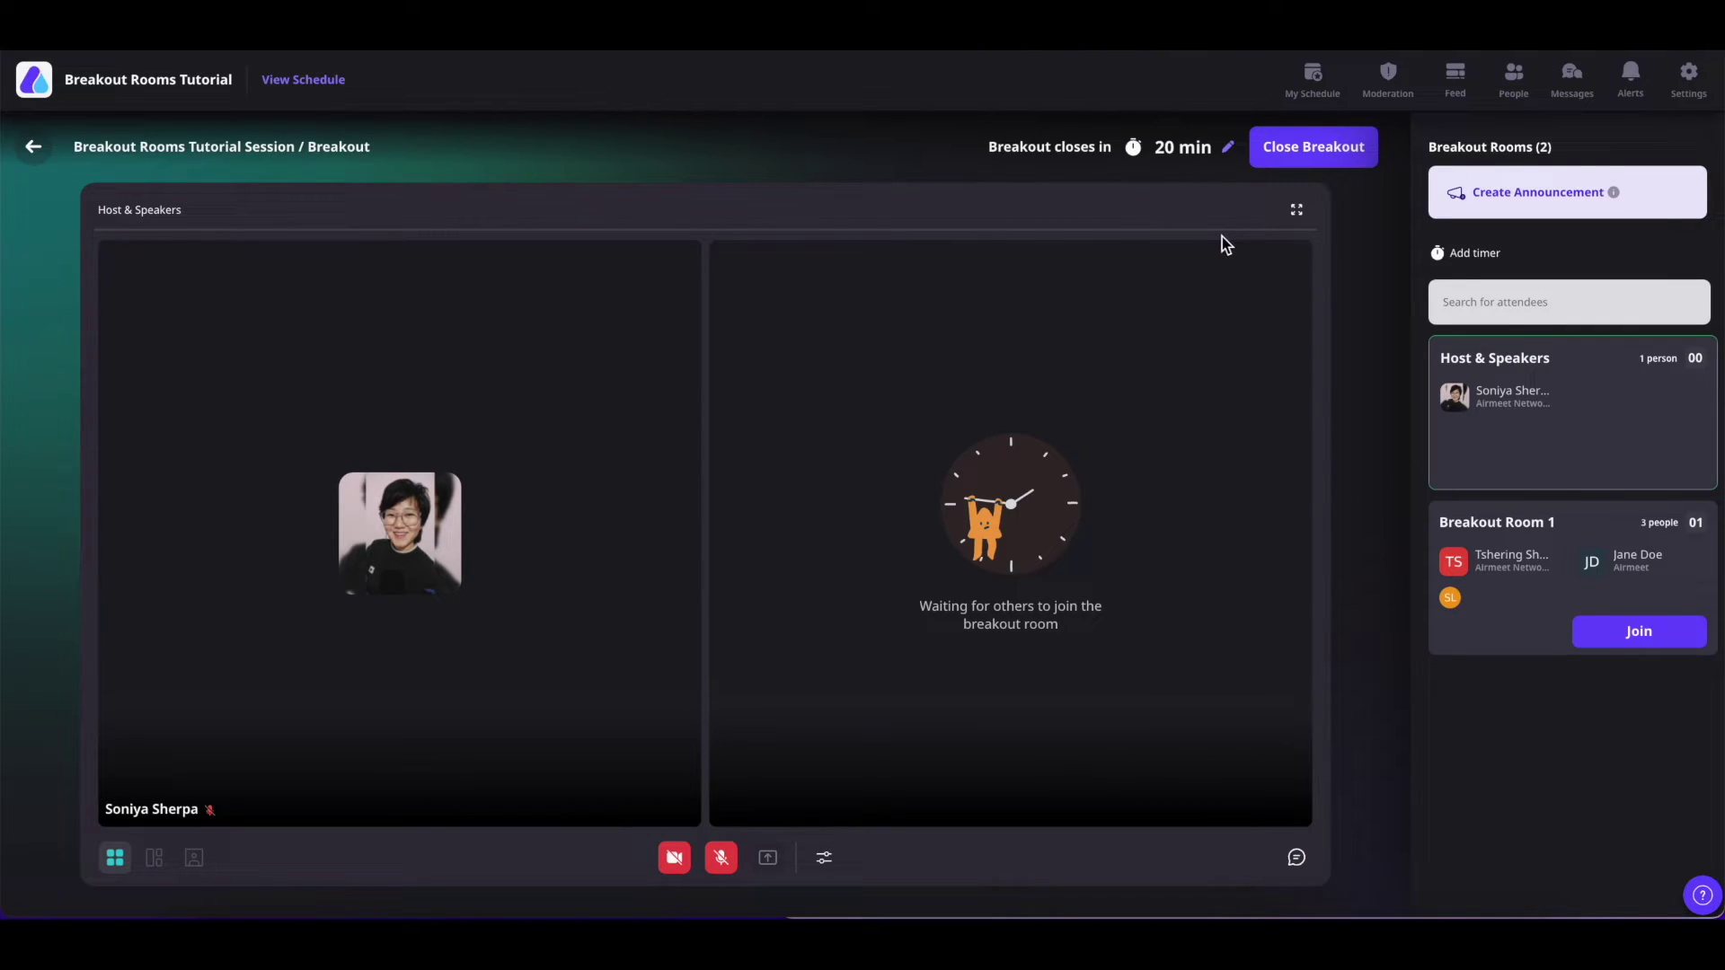
pyautogui.click(1227, 148)
pyautogui.doubleClick(1265, 207)
pyautogui.write('50')
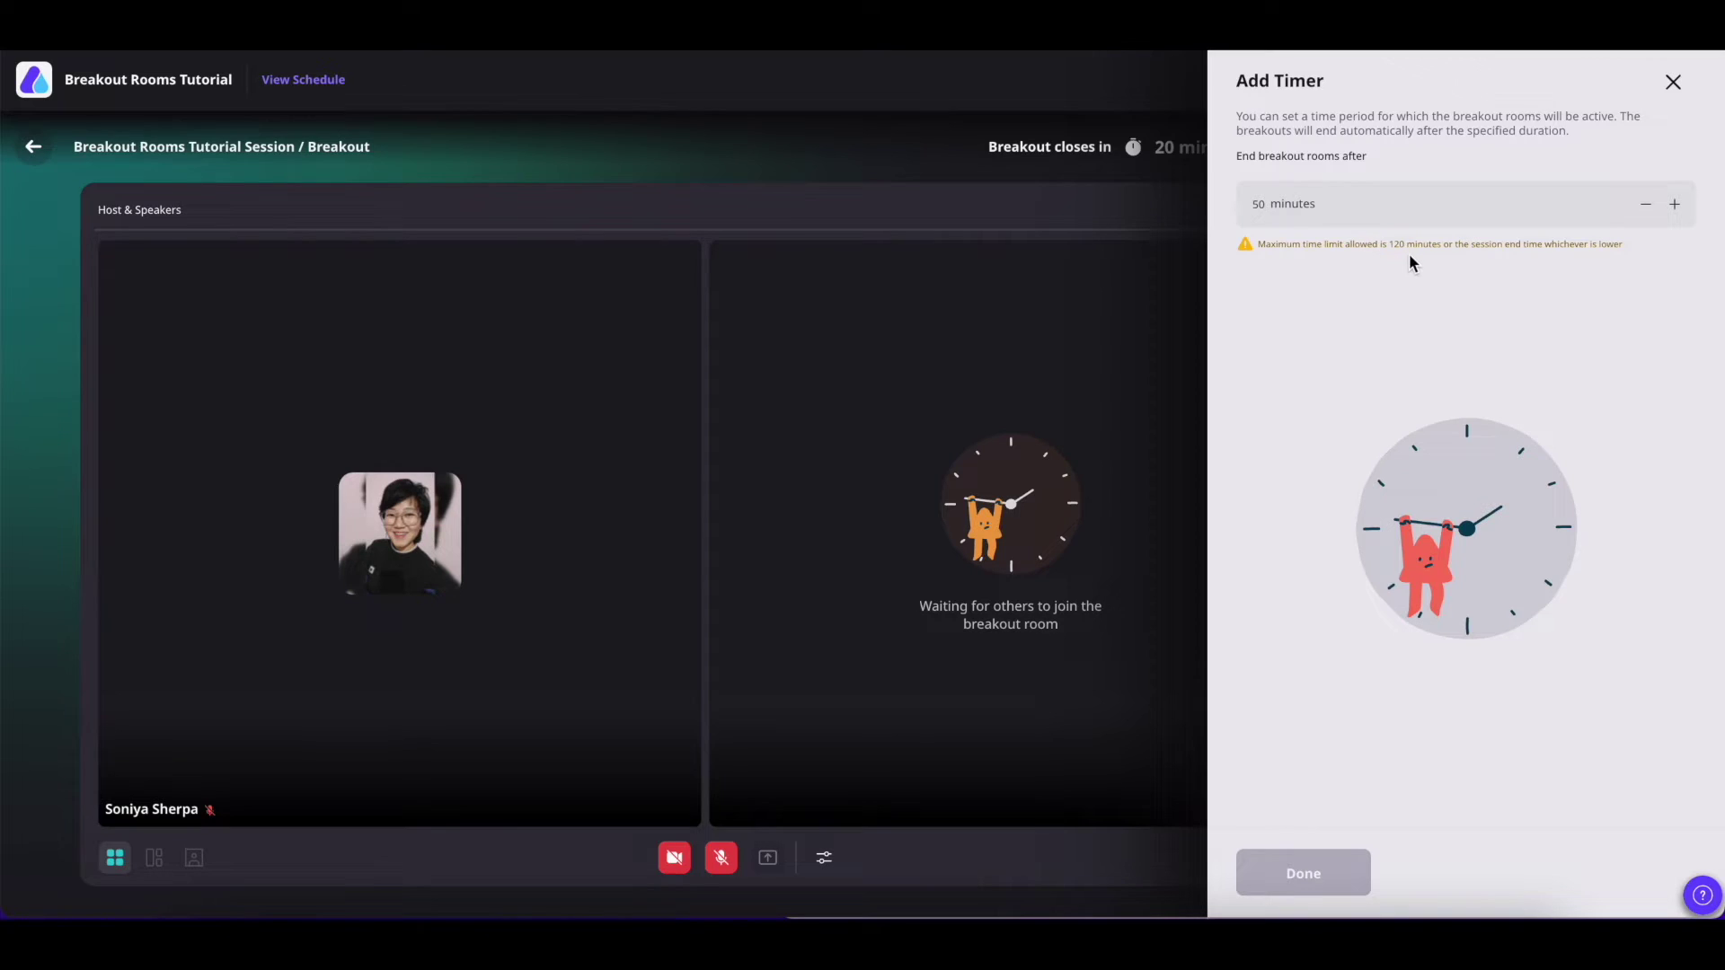
pyautogui.press('BackSpace')
pyautogui.press('BackSpace')
pyautogui.write('30')
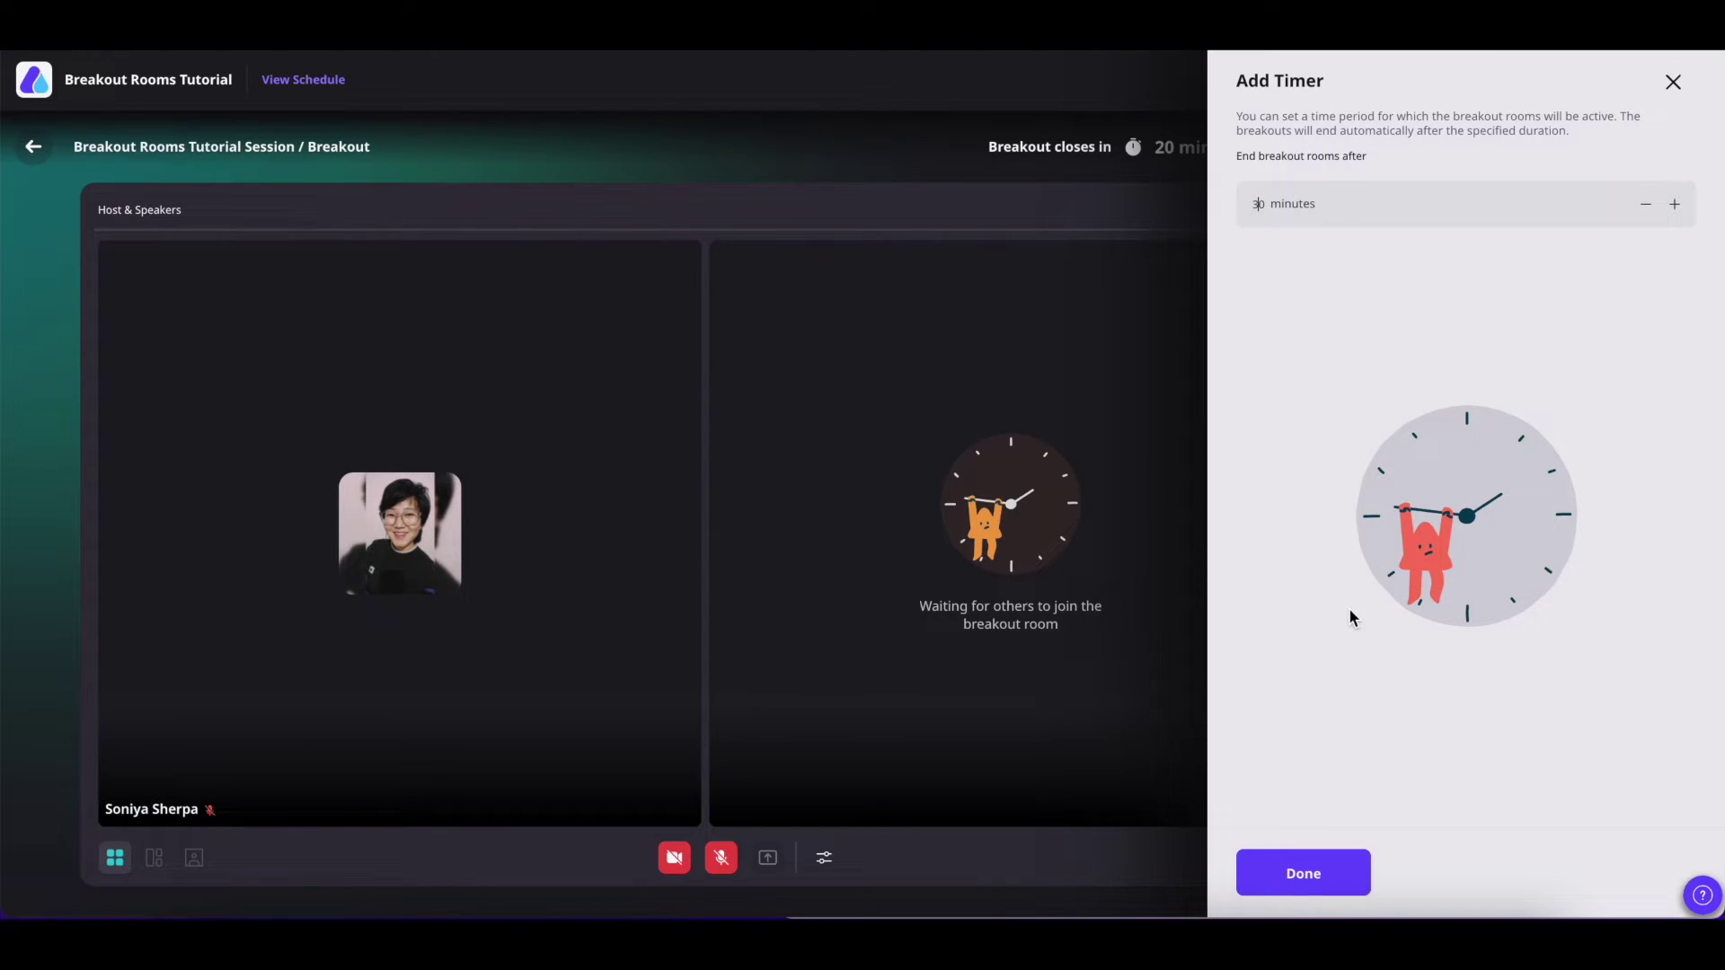
pyautogui.click(1306, 869)
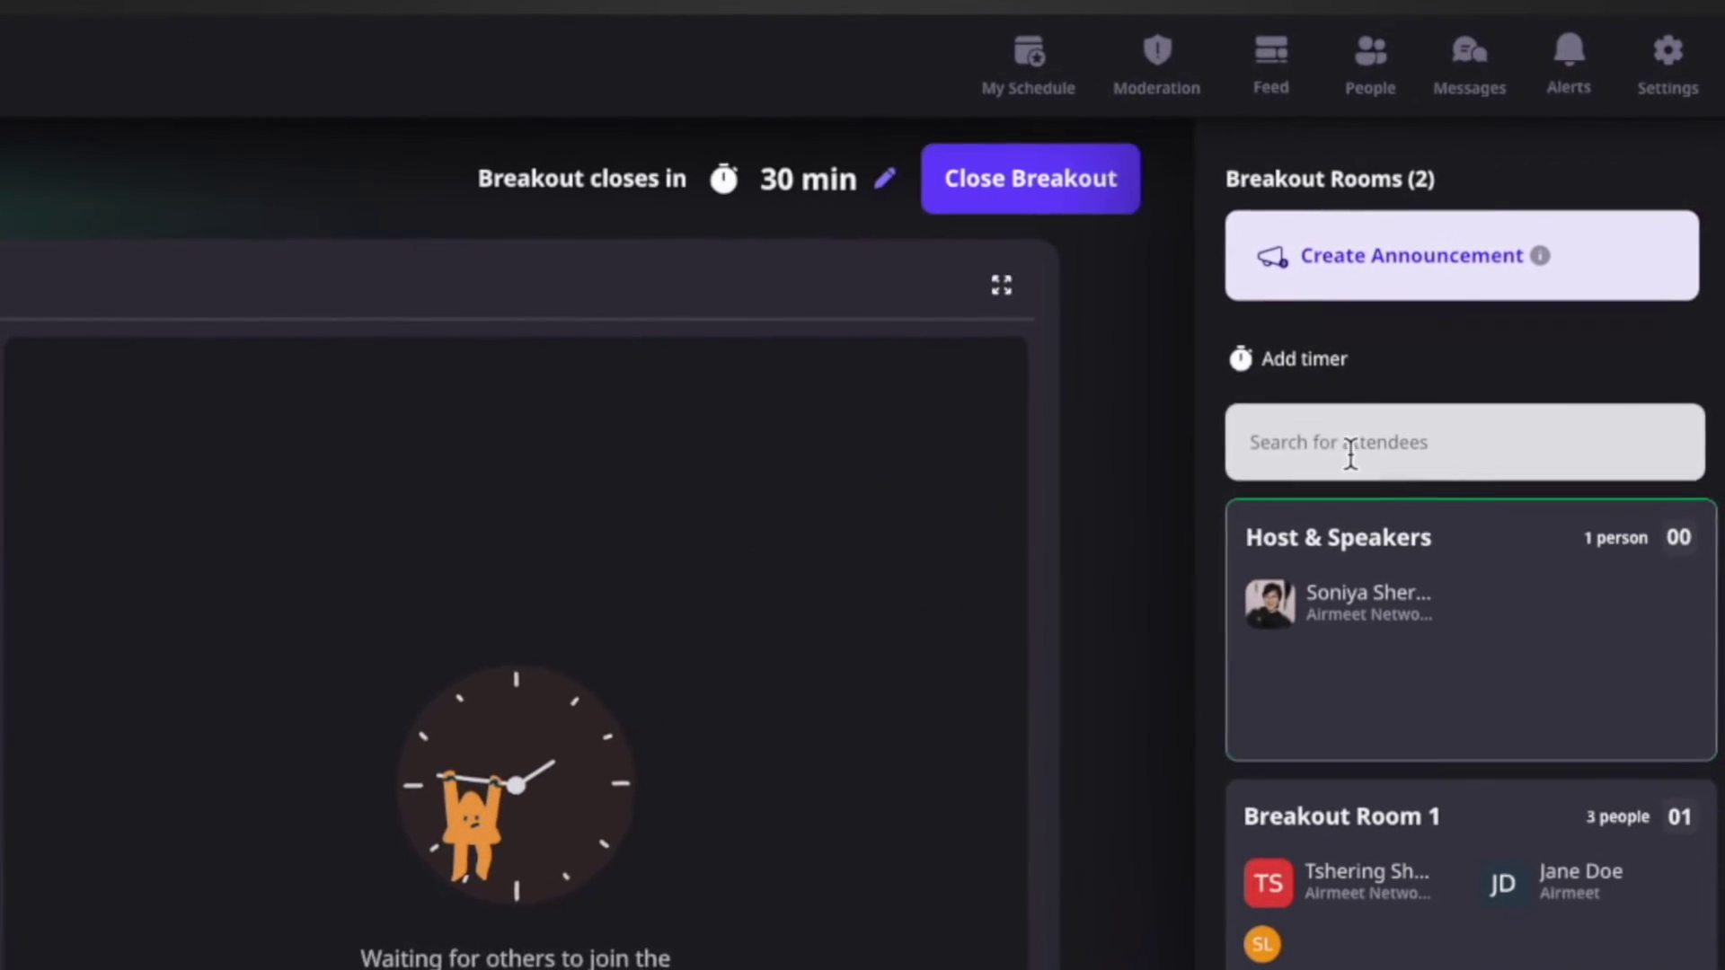
pyautogui.click(1493, 306)
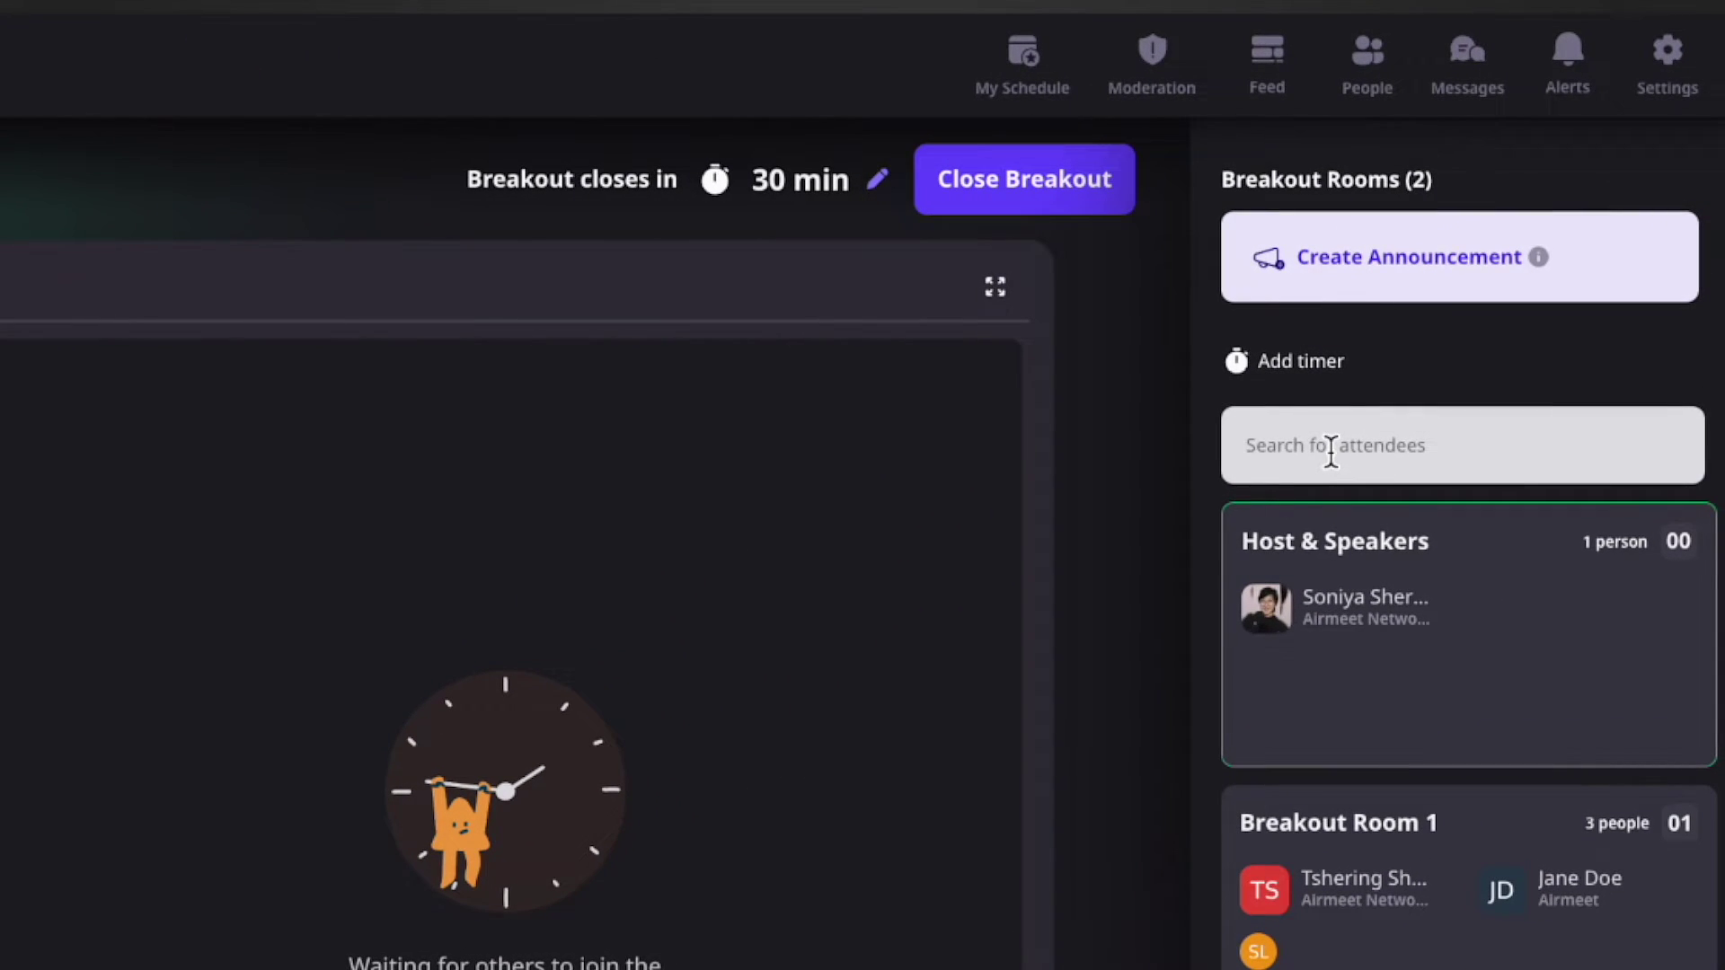
pyautogui.write('Jane')
pyautogui.click(1420, 528)
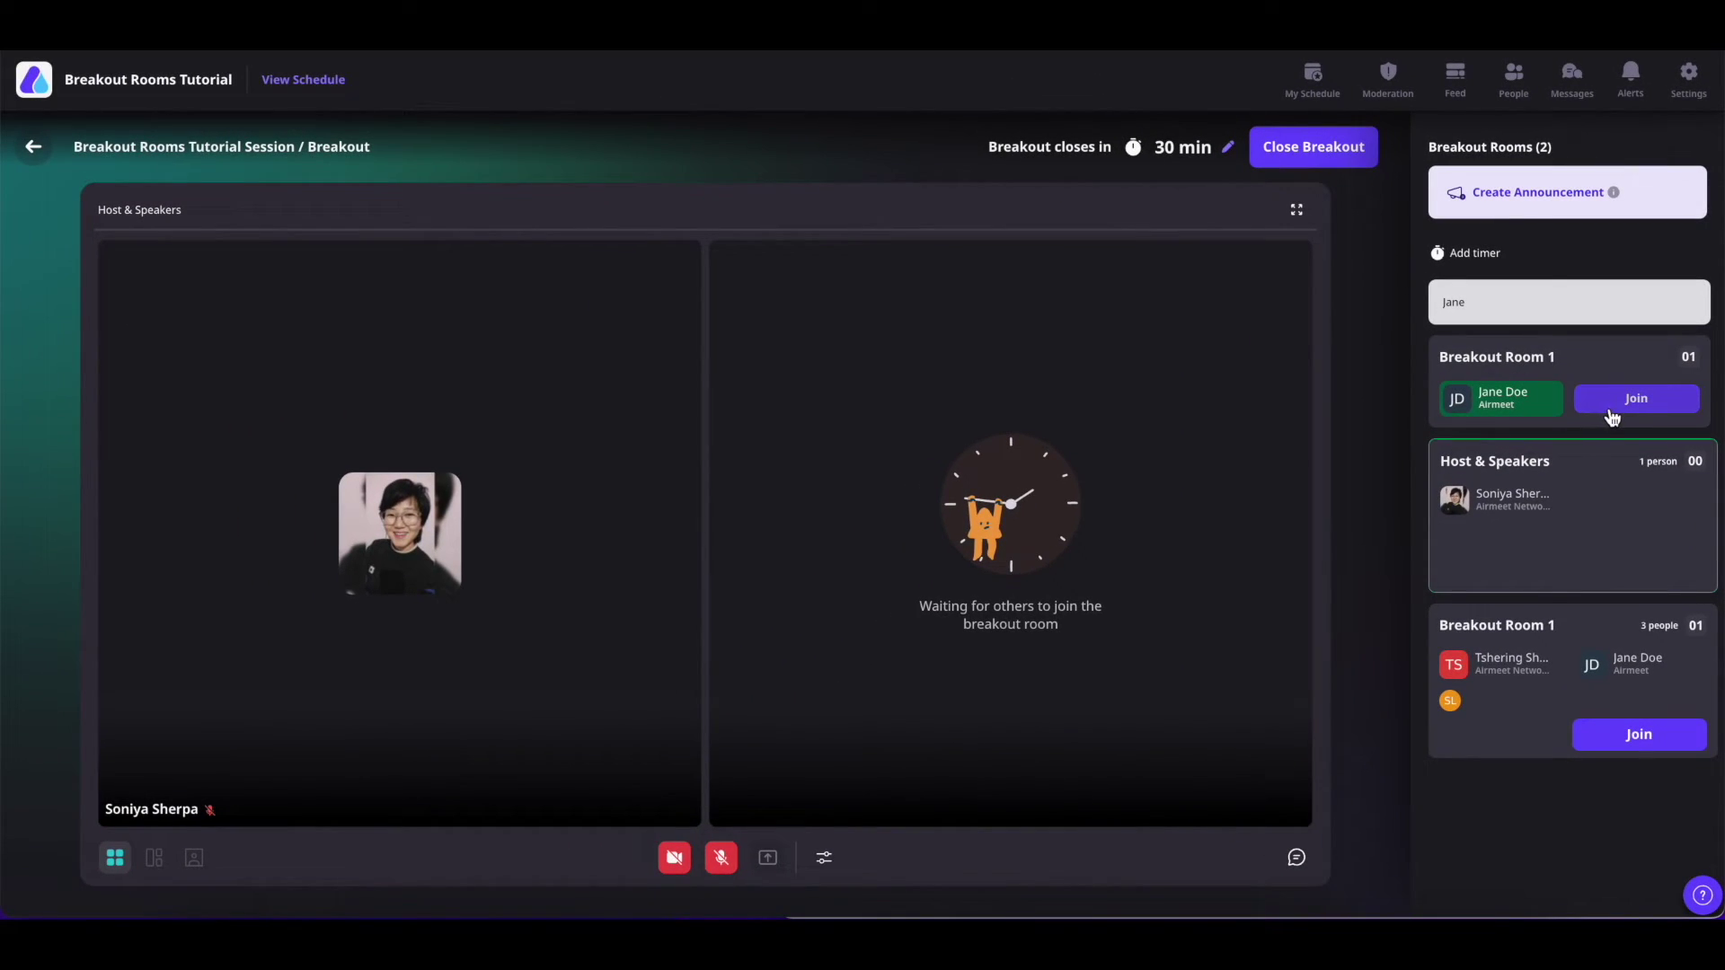
pyautogui.click(1612, 406)
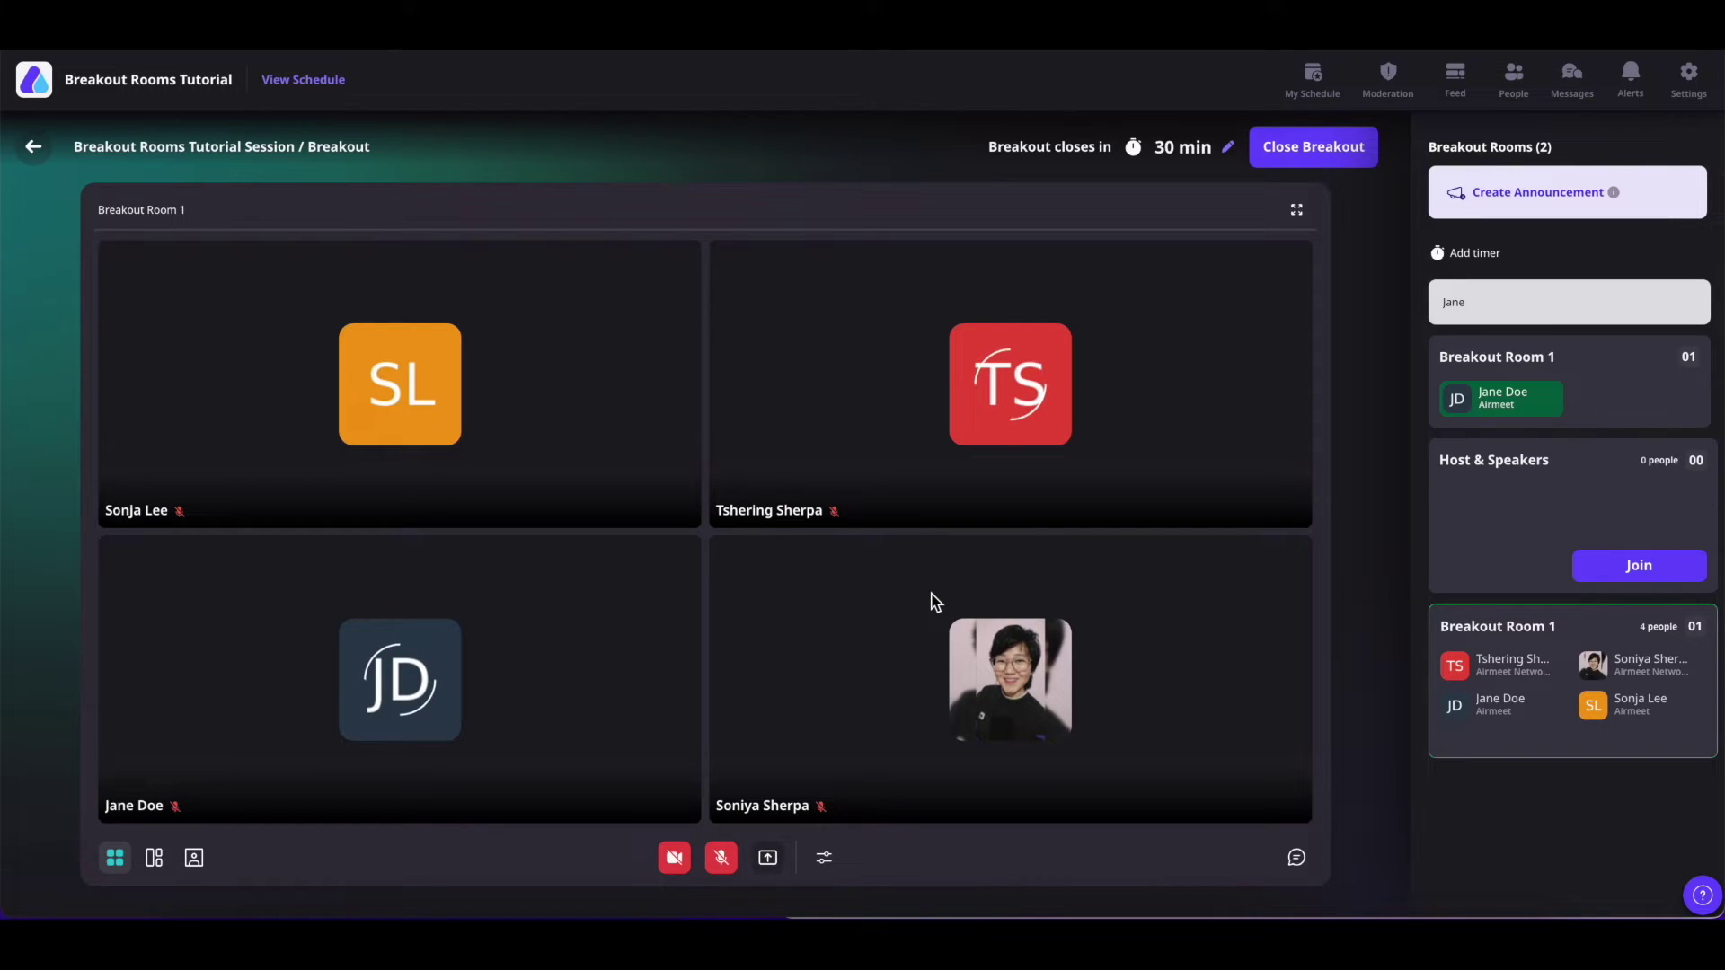
pyautogui.click(1639, 565)
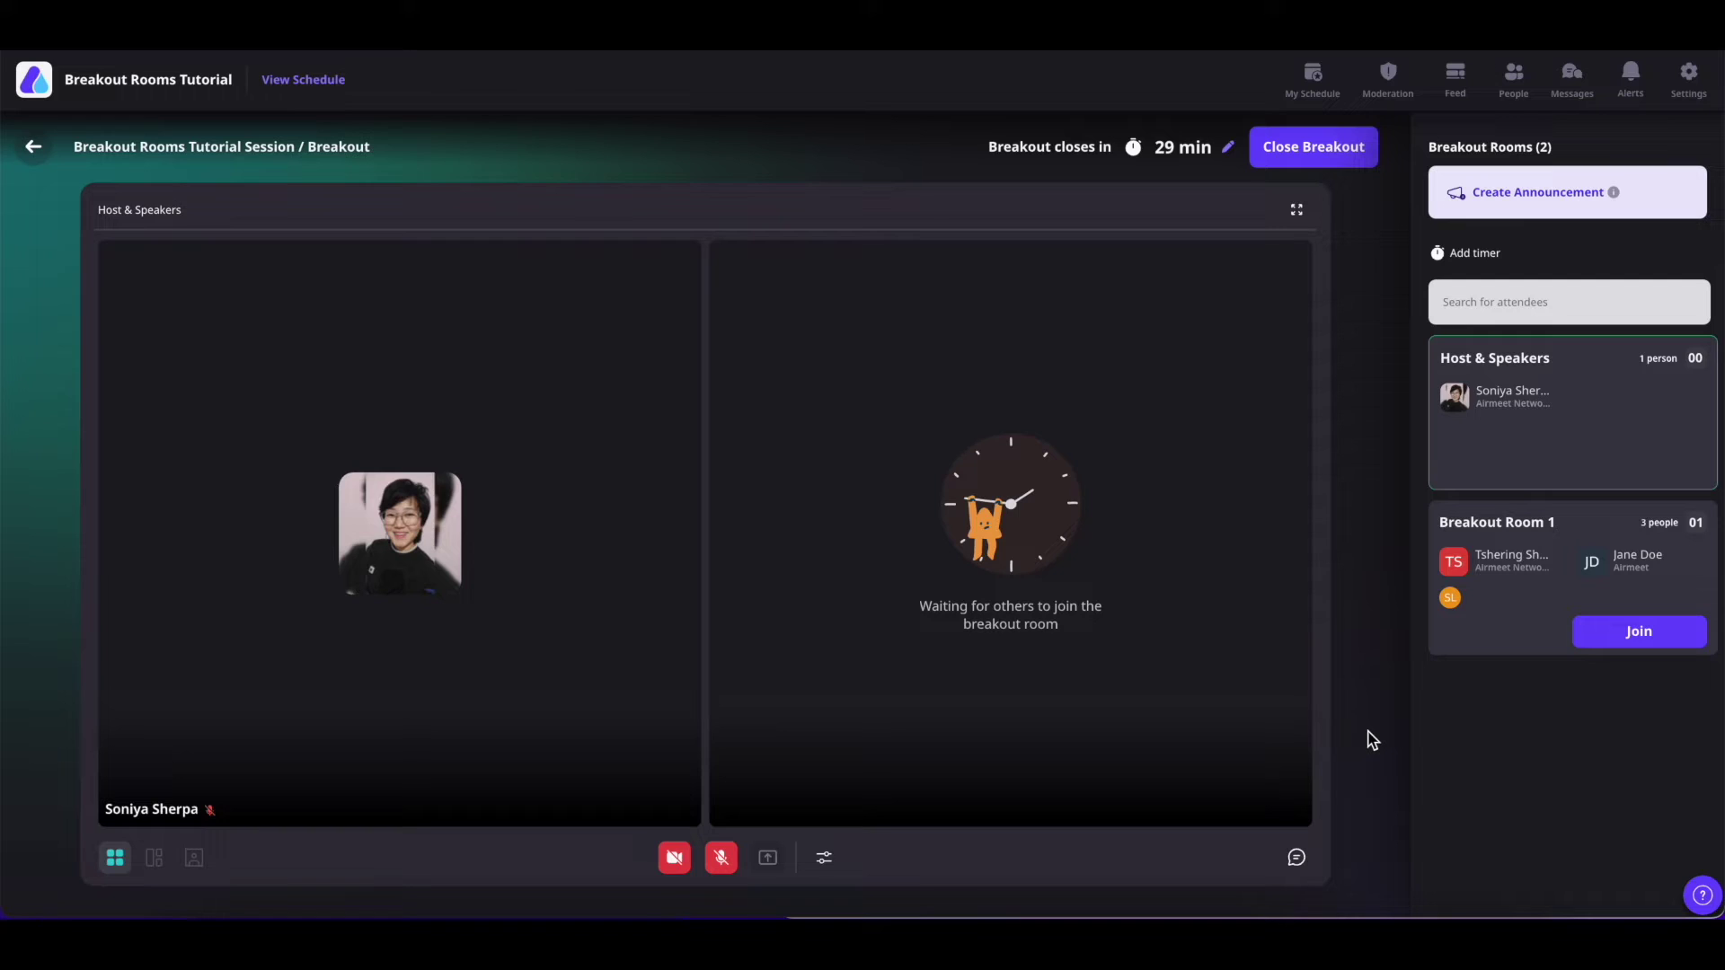
pyautogui.click(1635, 634)
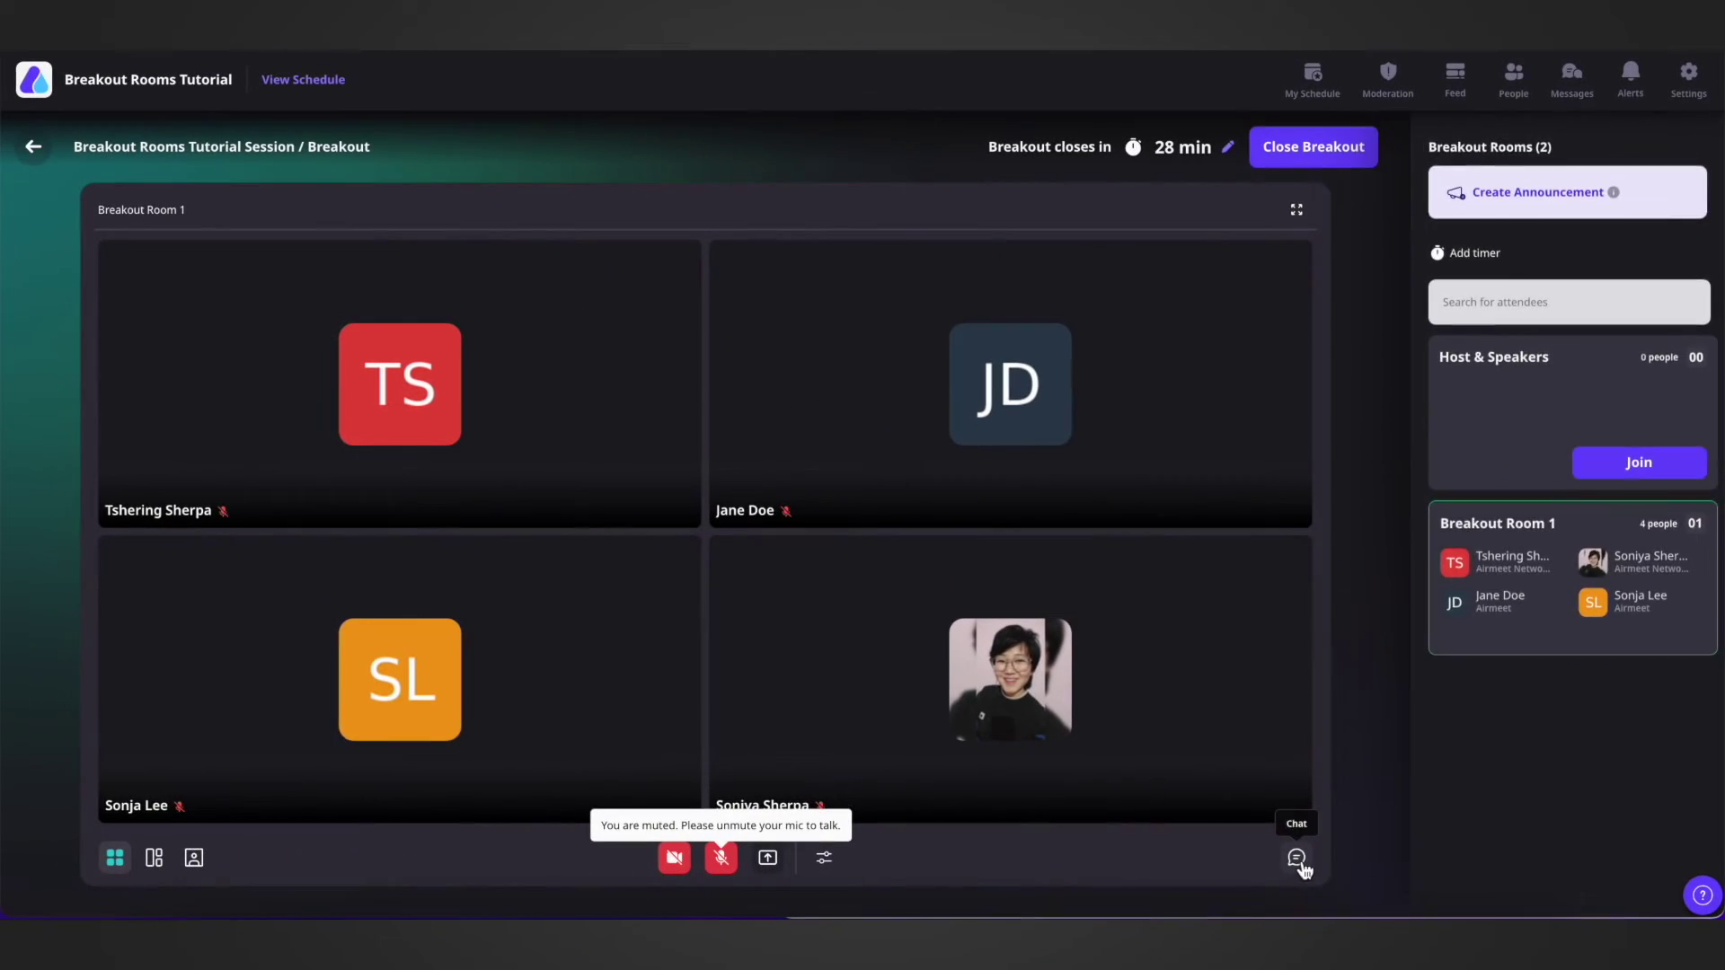
pyautogui.click(1077, 854)
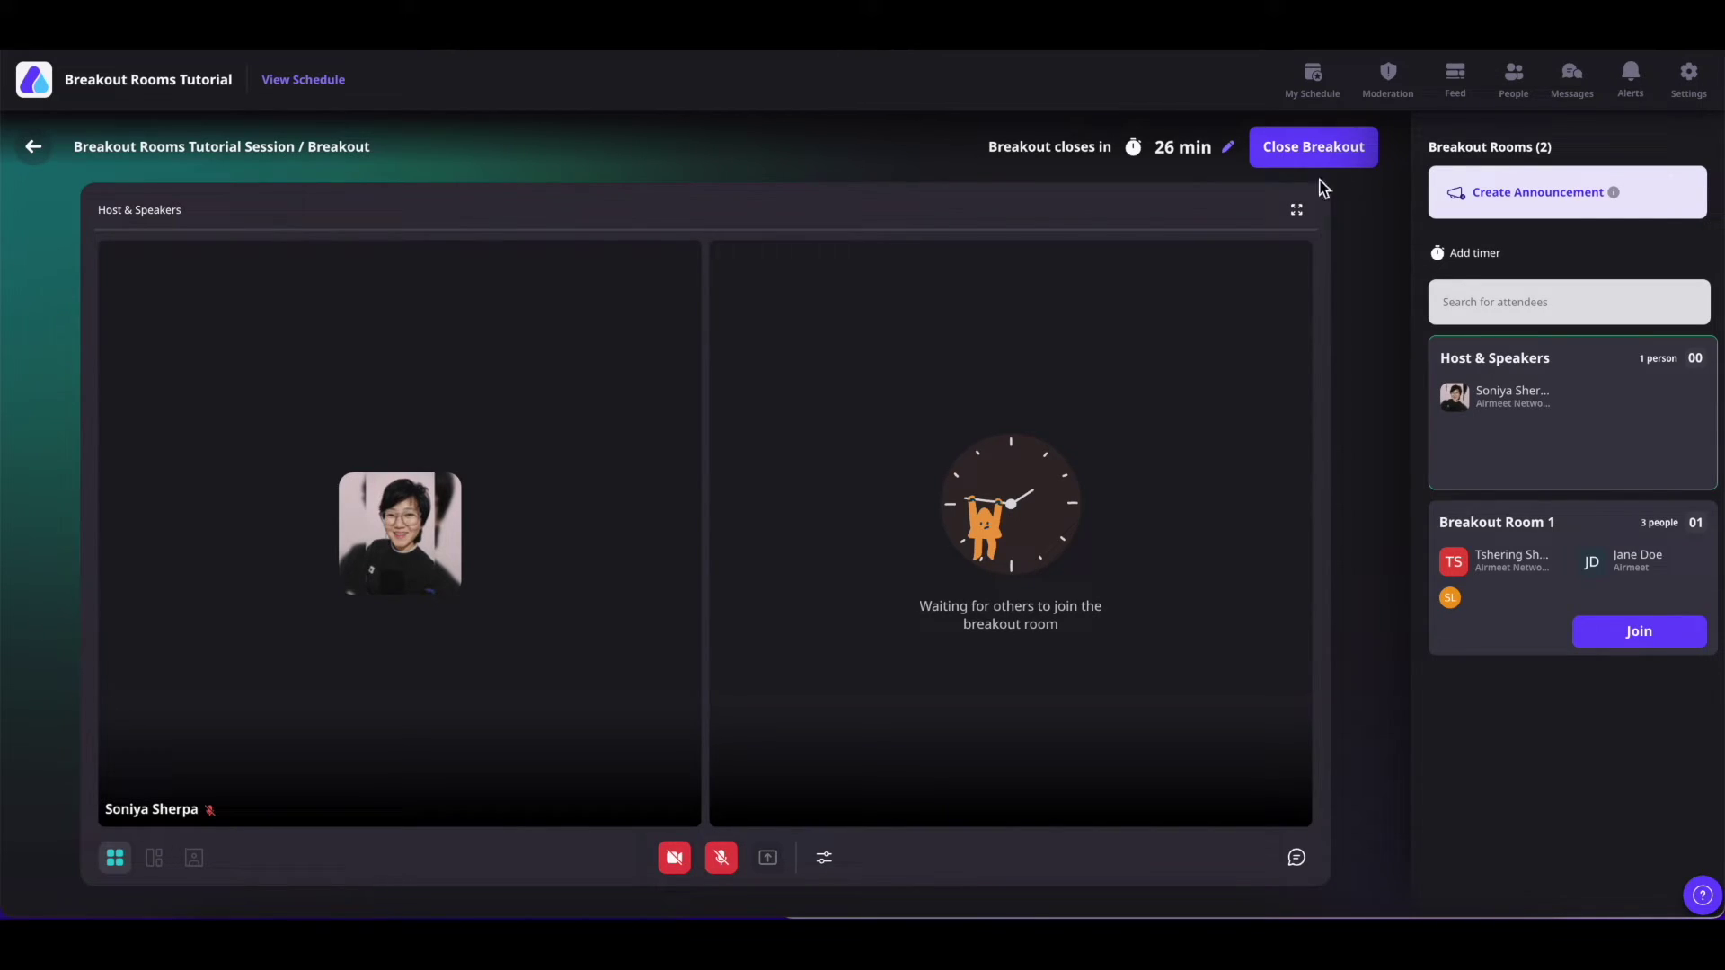
# Close the running breakouts, start a new Upload List breakout, and download its CSV template.
pyautogui.click(1318, 156)
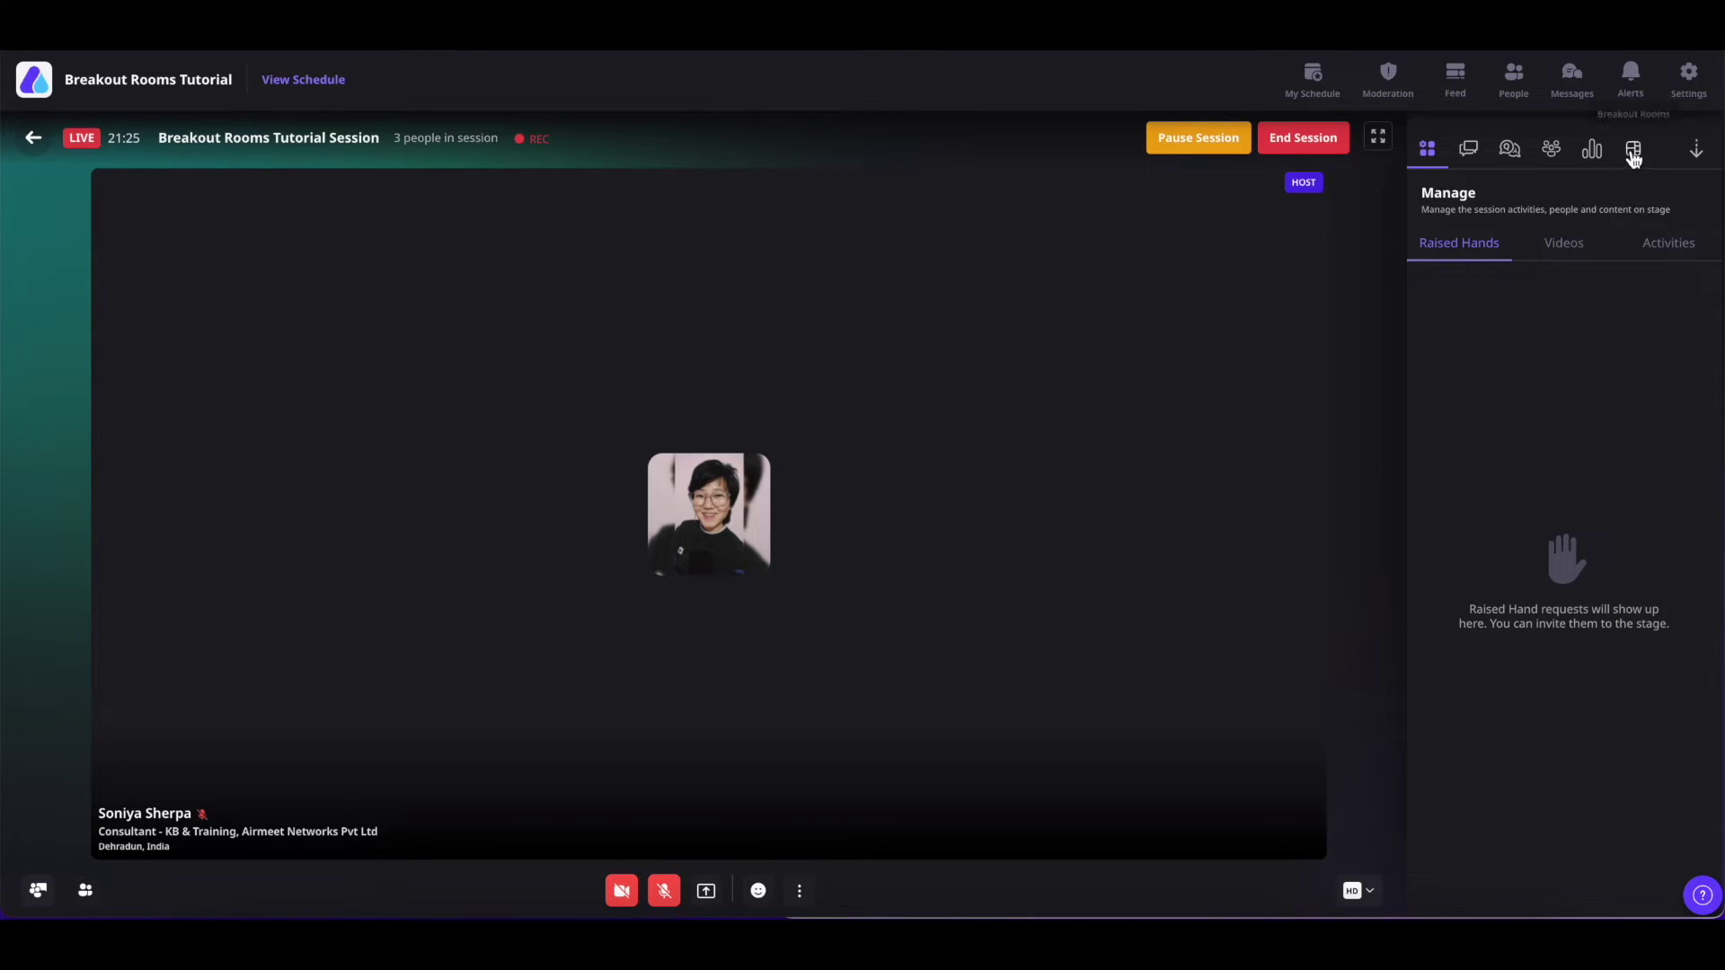
pyautogui.click(1635, 151)
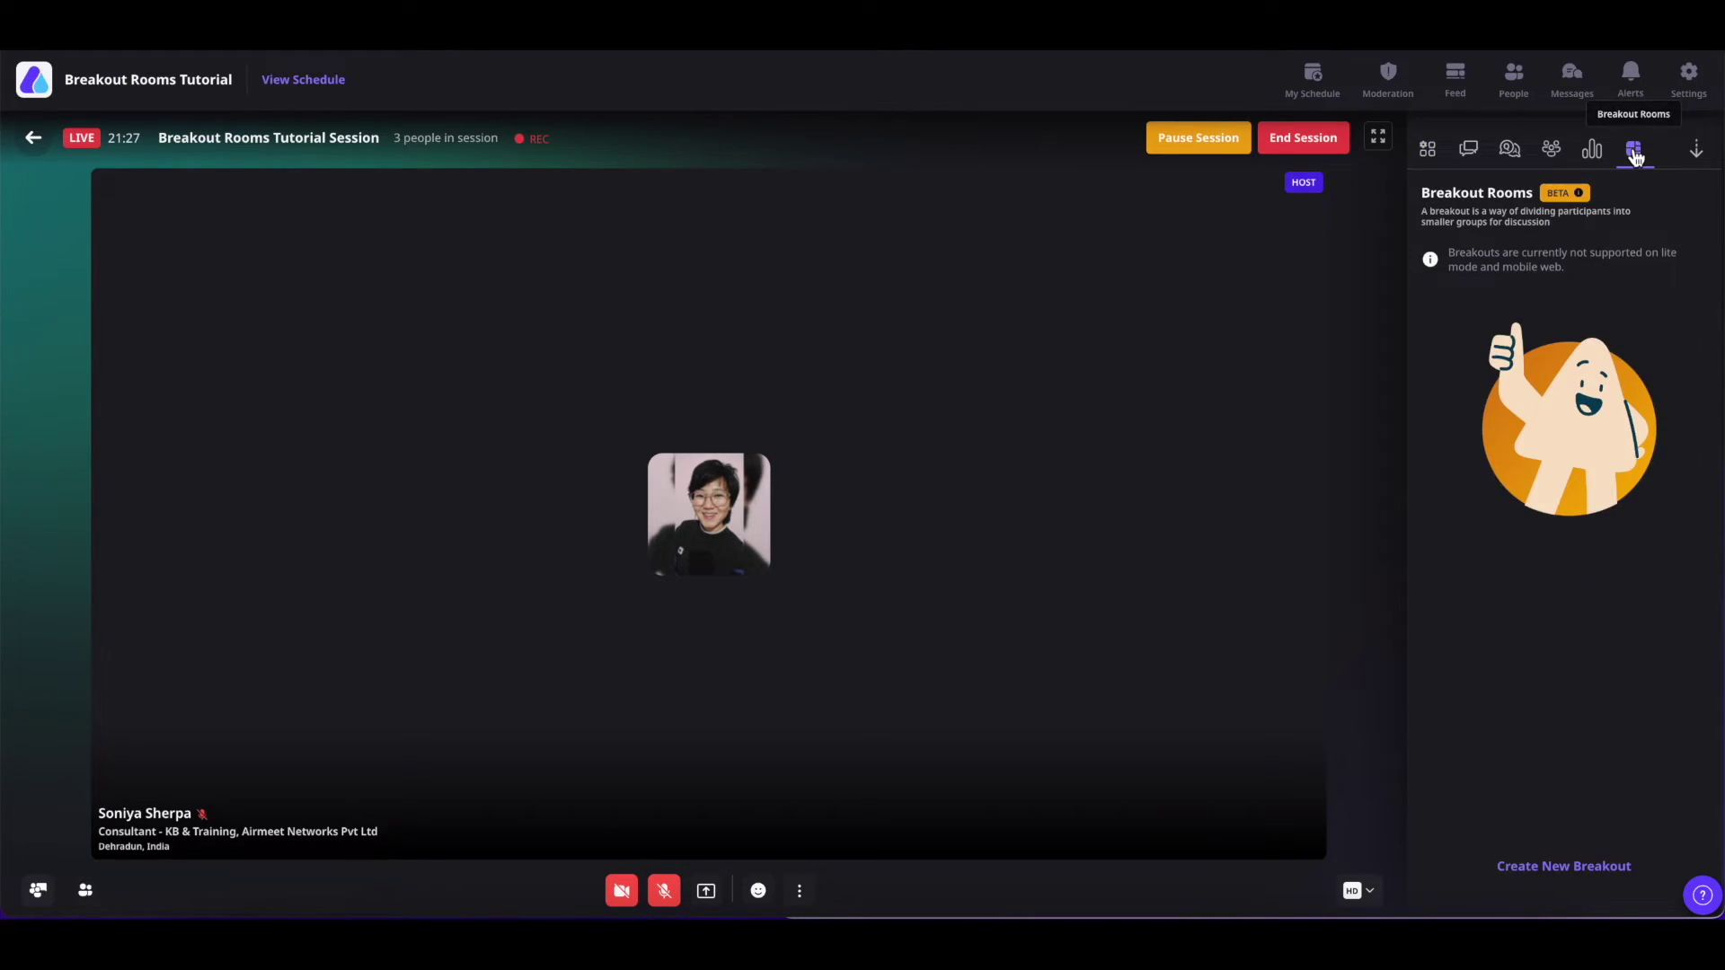
pyautogui.click(1539, 874)
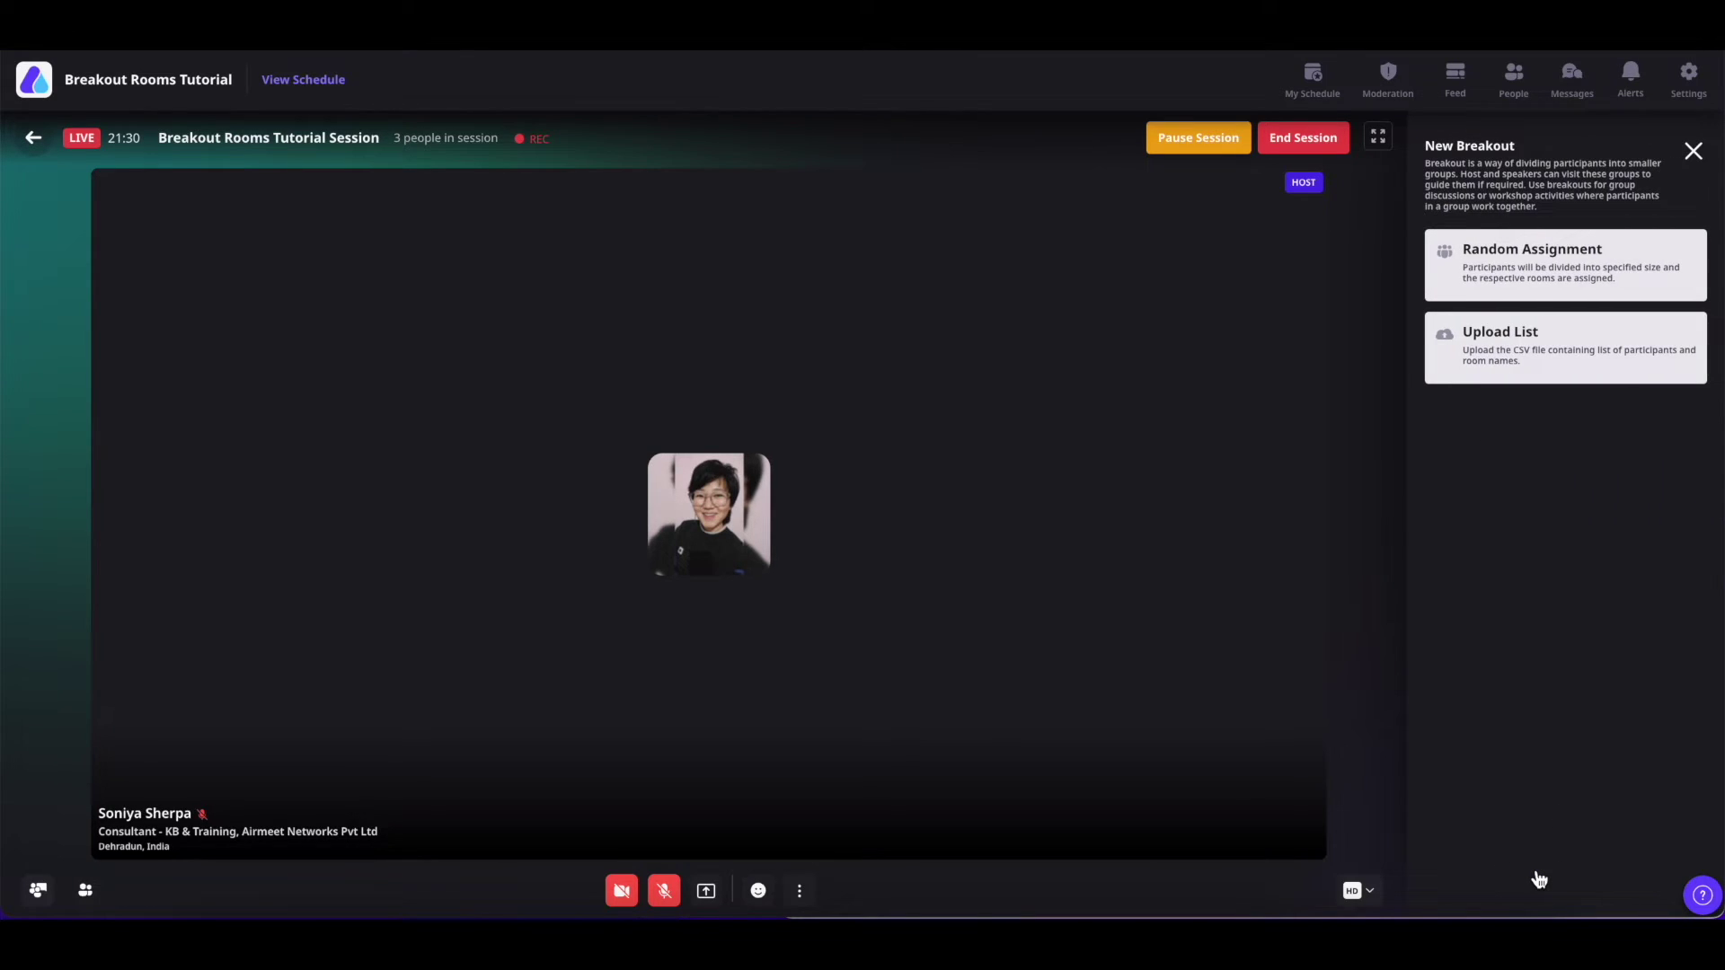
pyautogui.click(1505, 372)
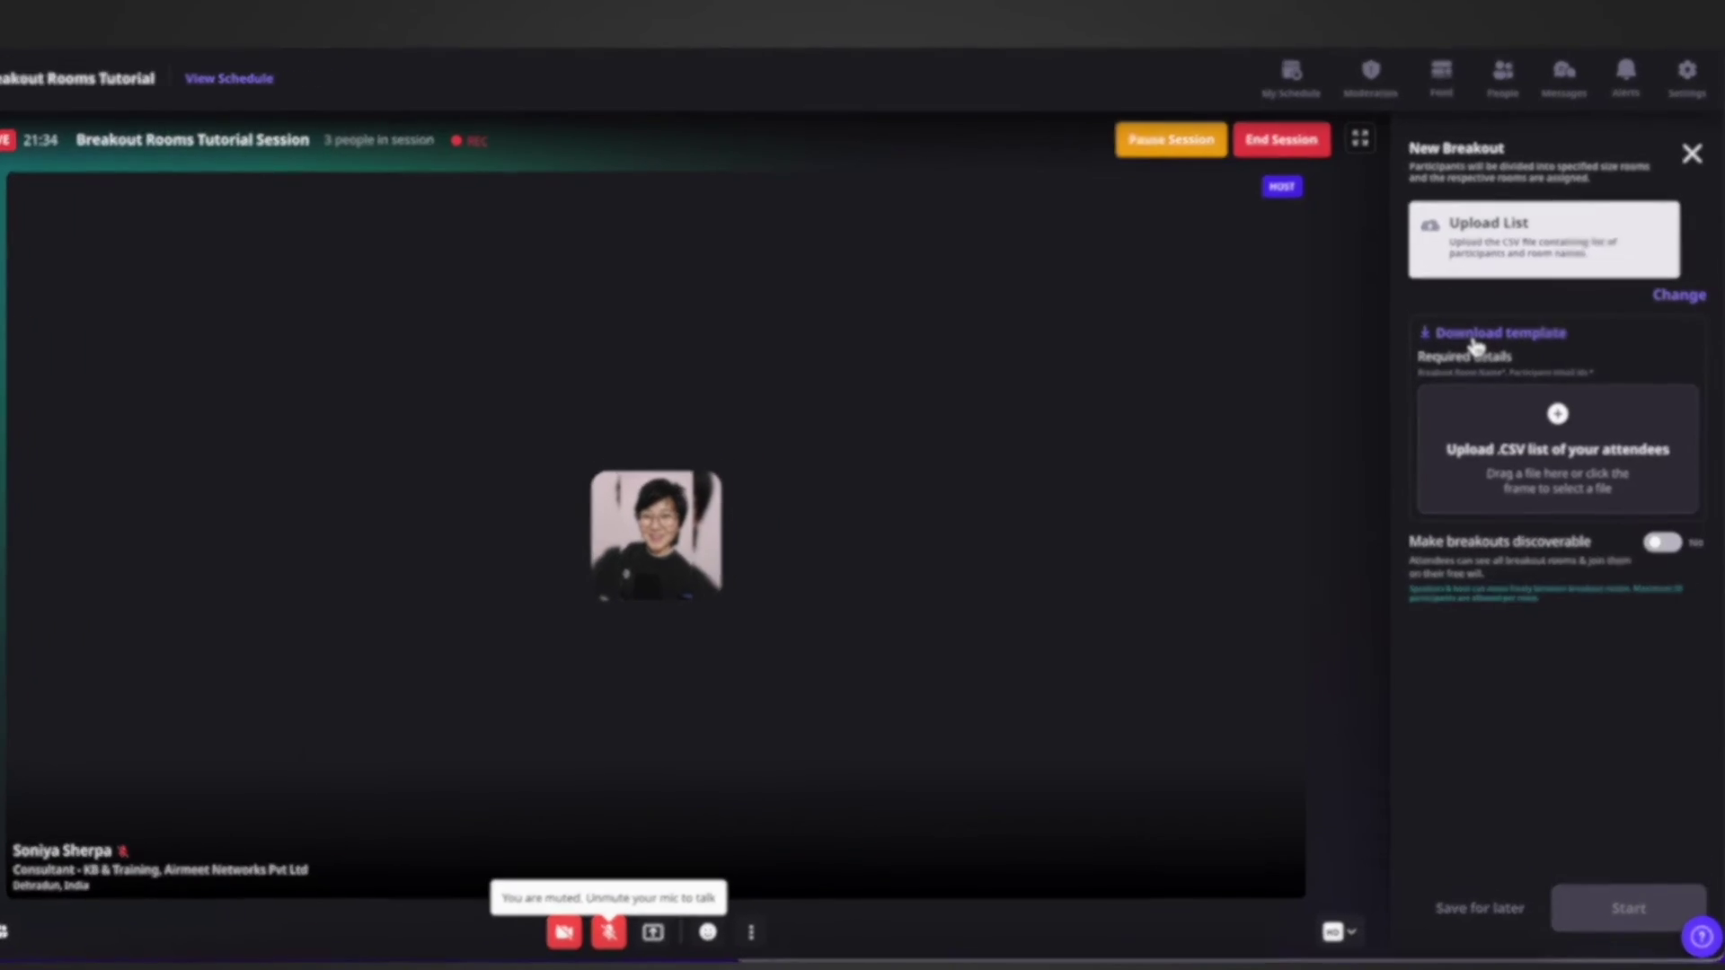
pyautogui.click(1489, 323)
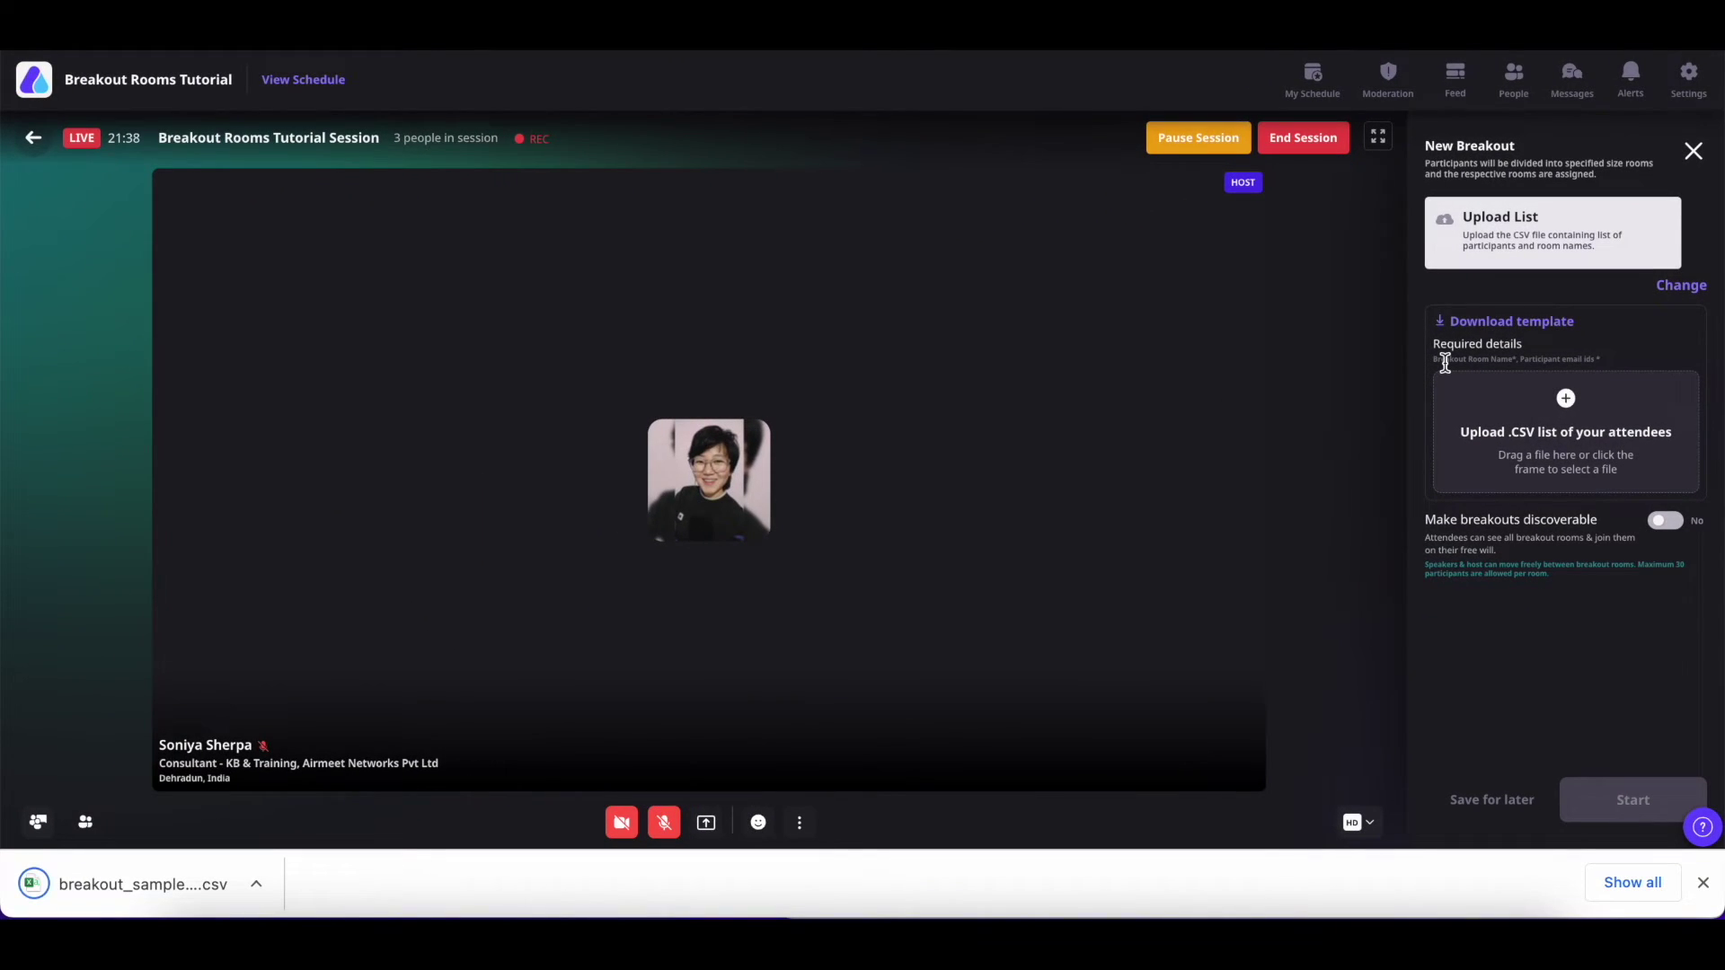
# Open the downloaded breakout_sample_list template in Excel and select the BreakoutRoom header in B1.
pyautogui.click(33, 883)
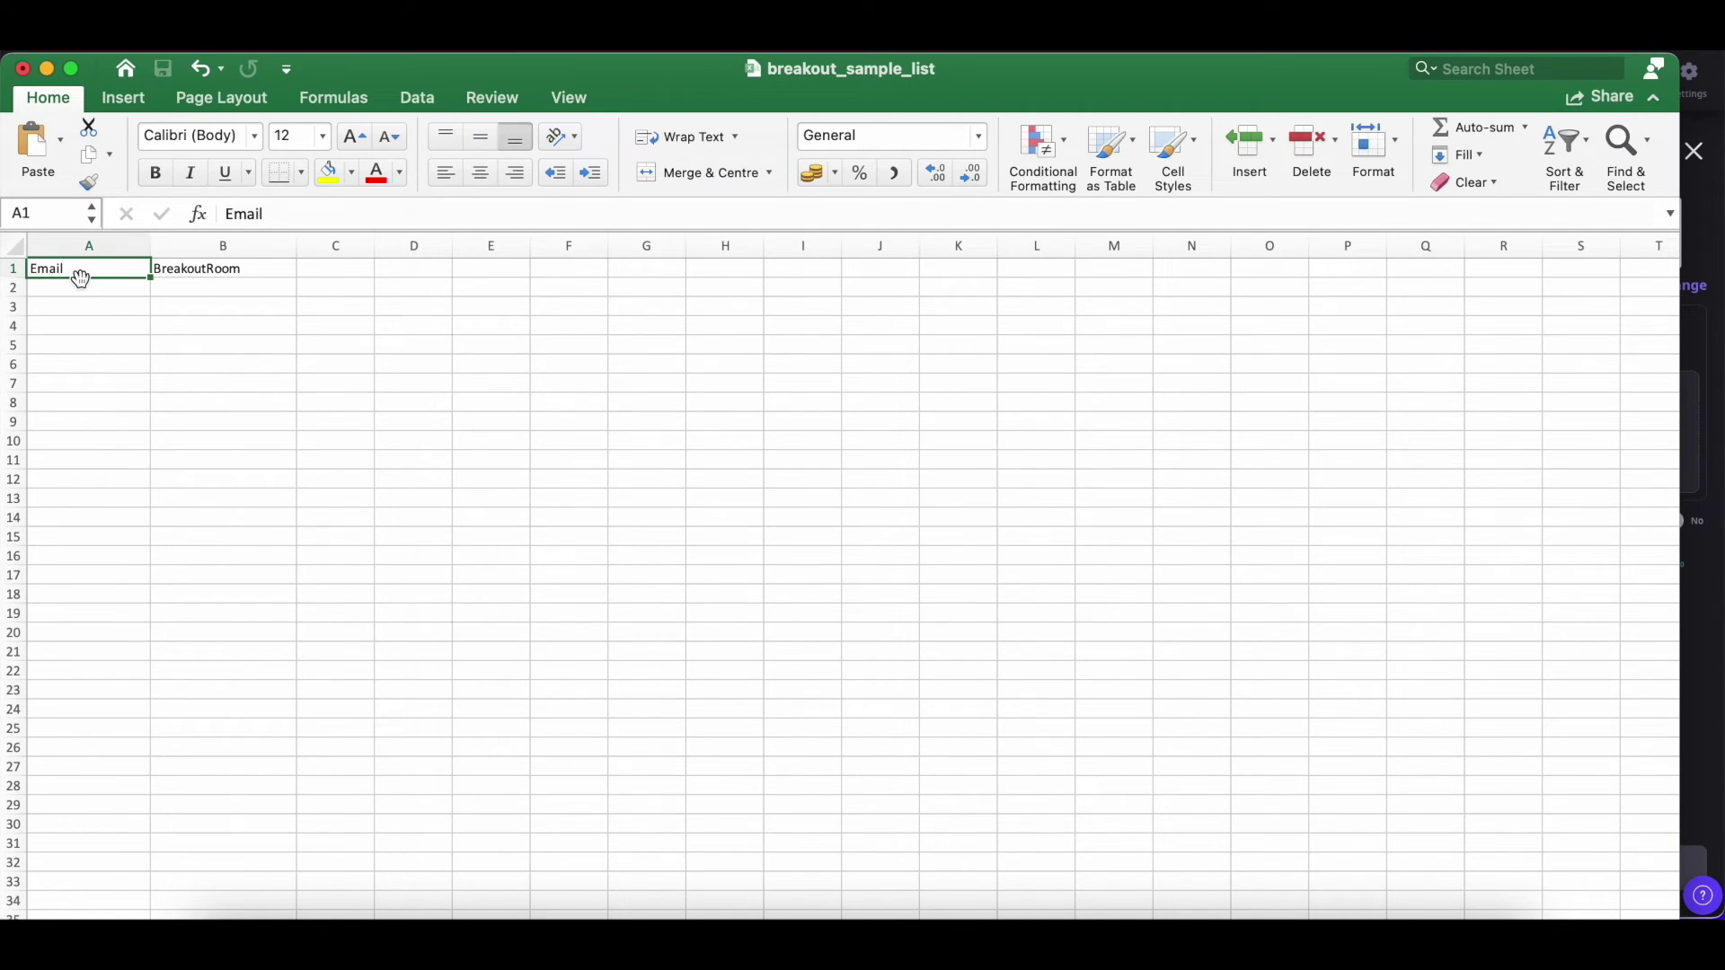
pyautogui.click(192, 271)
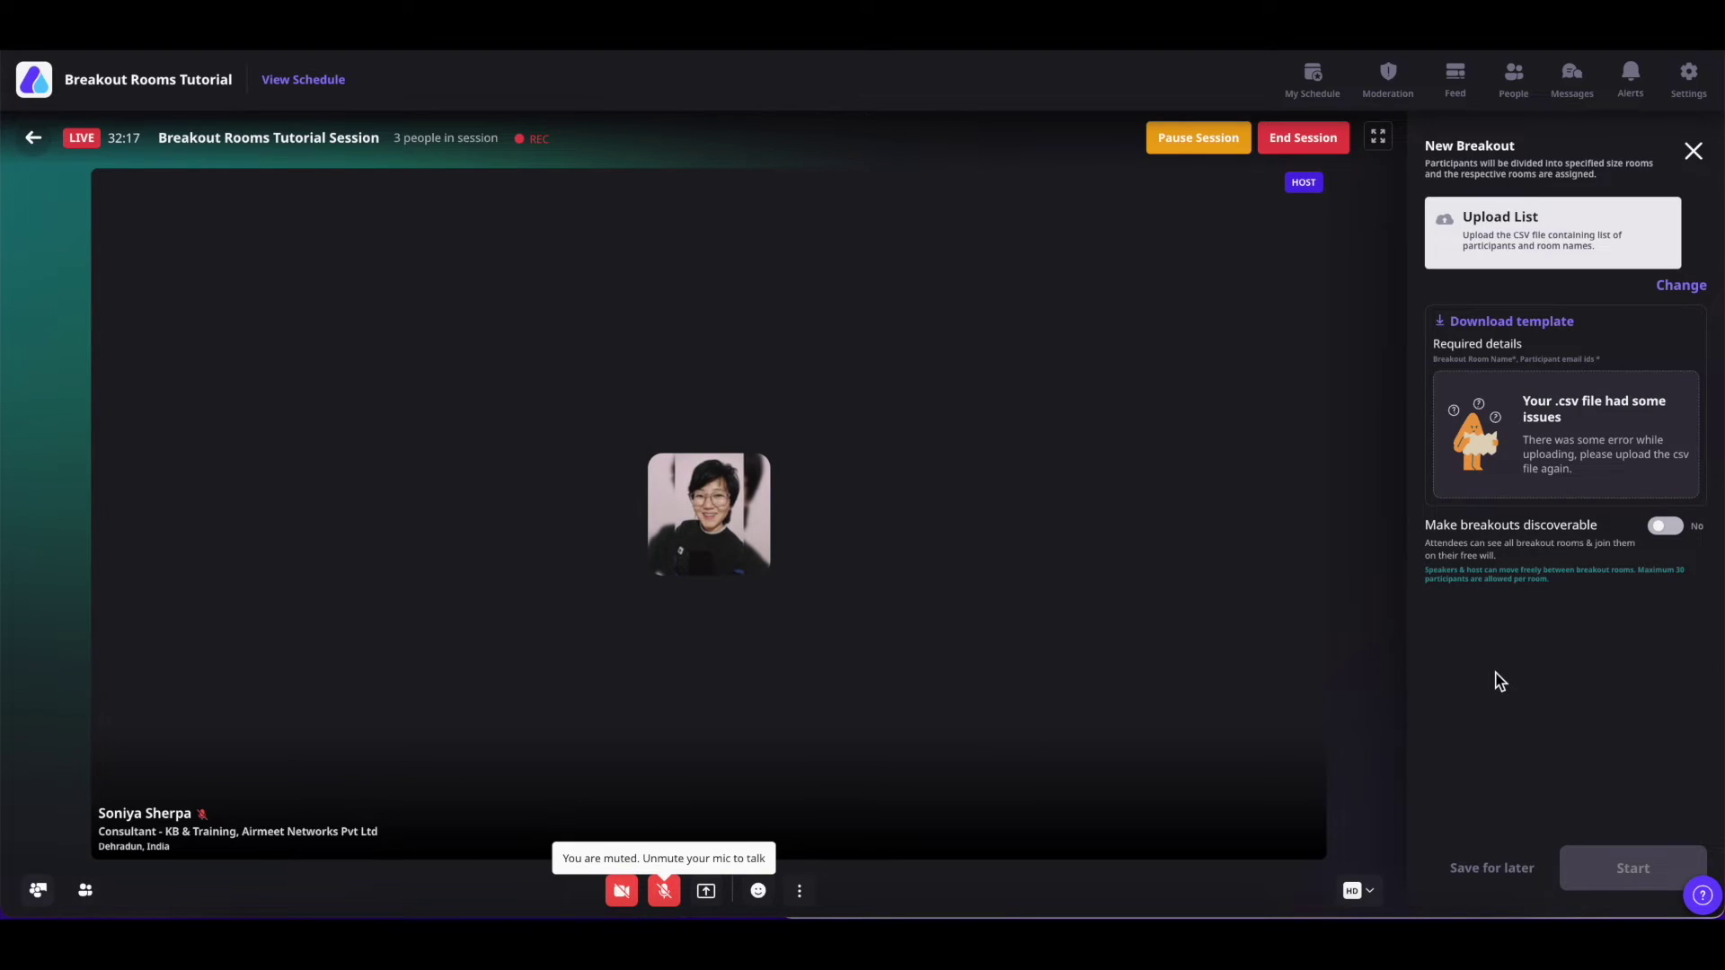
pyautogui.moveTo(1525, 505)
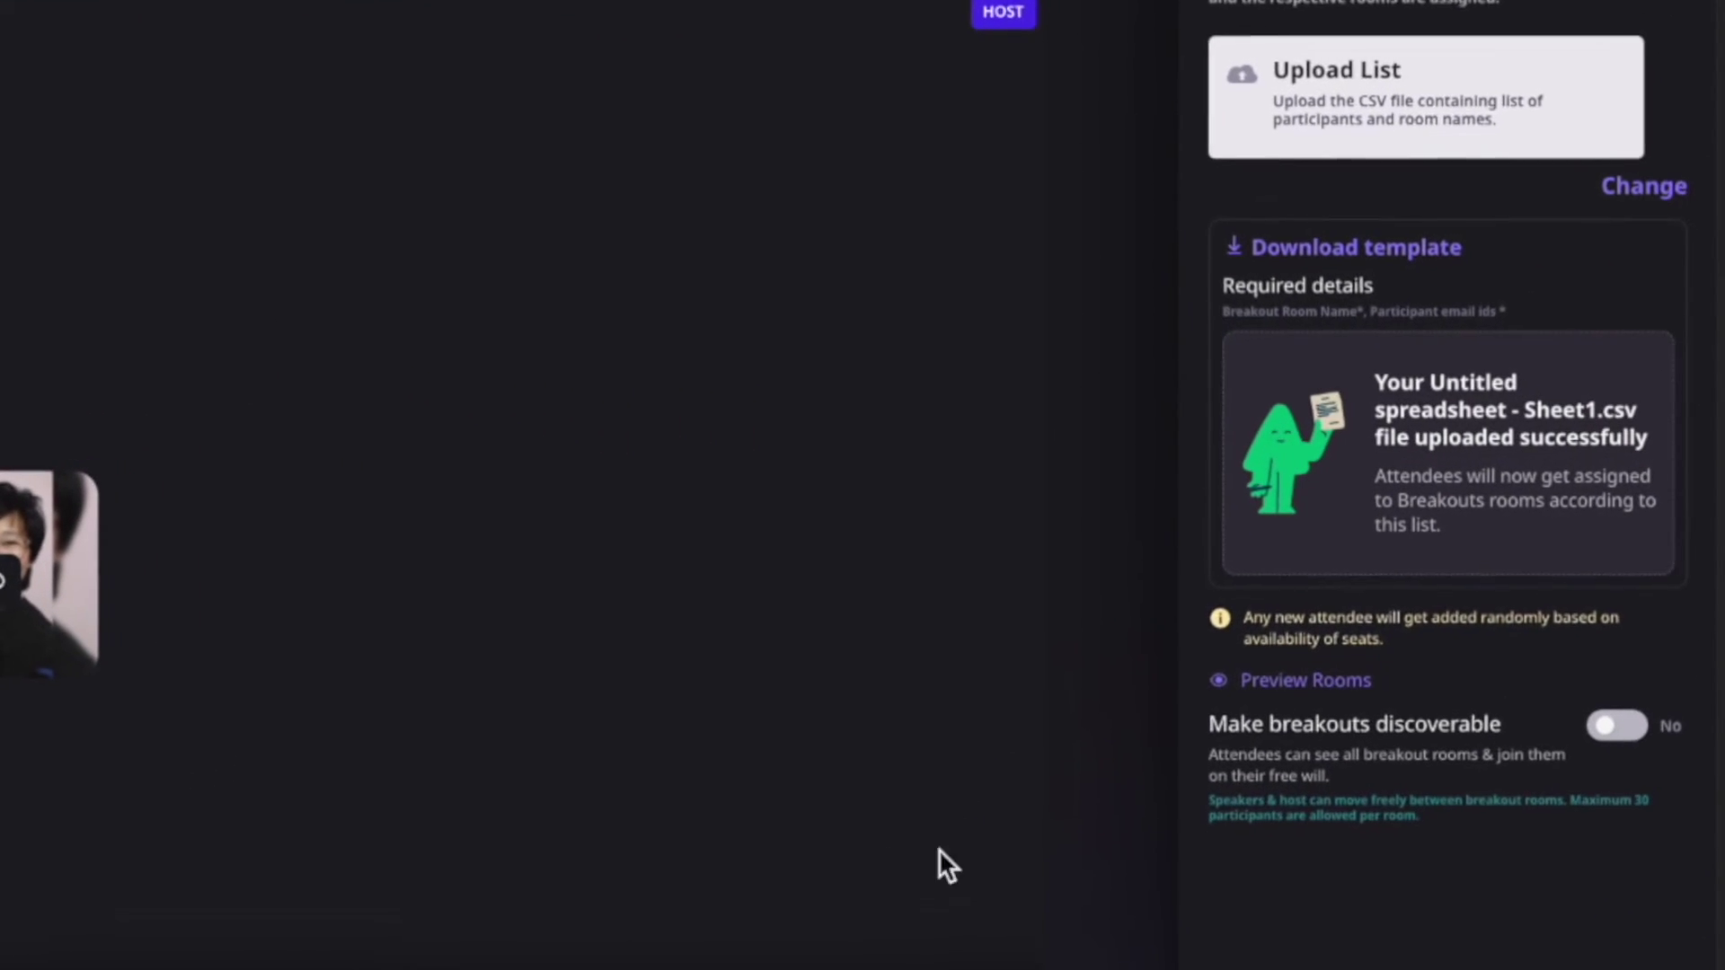
# Preview rooms 1–3 from the uploaded Sheet1.csv, make them discoverable, and start the breakouts.
pyautogui.click(1306, 680)
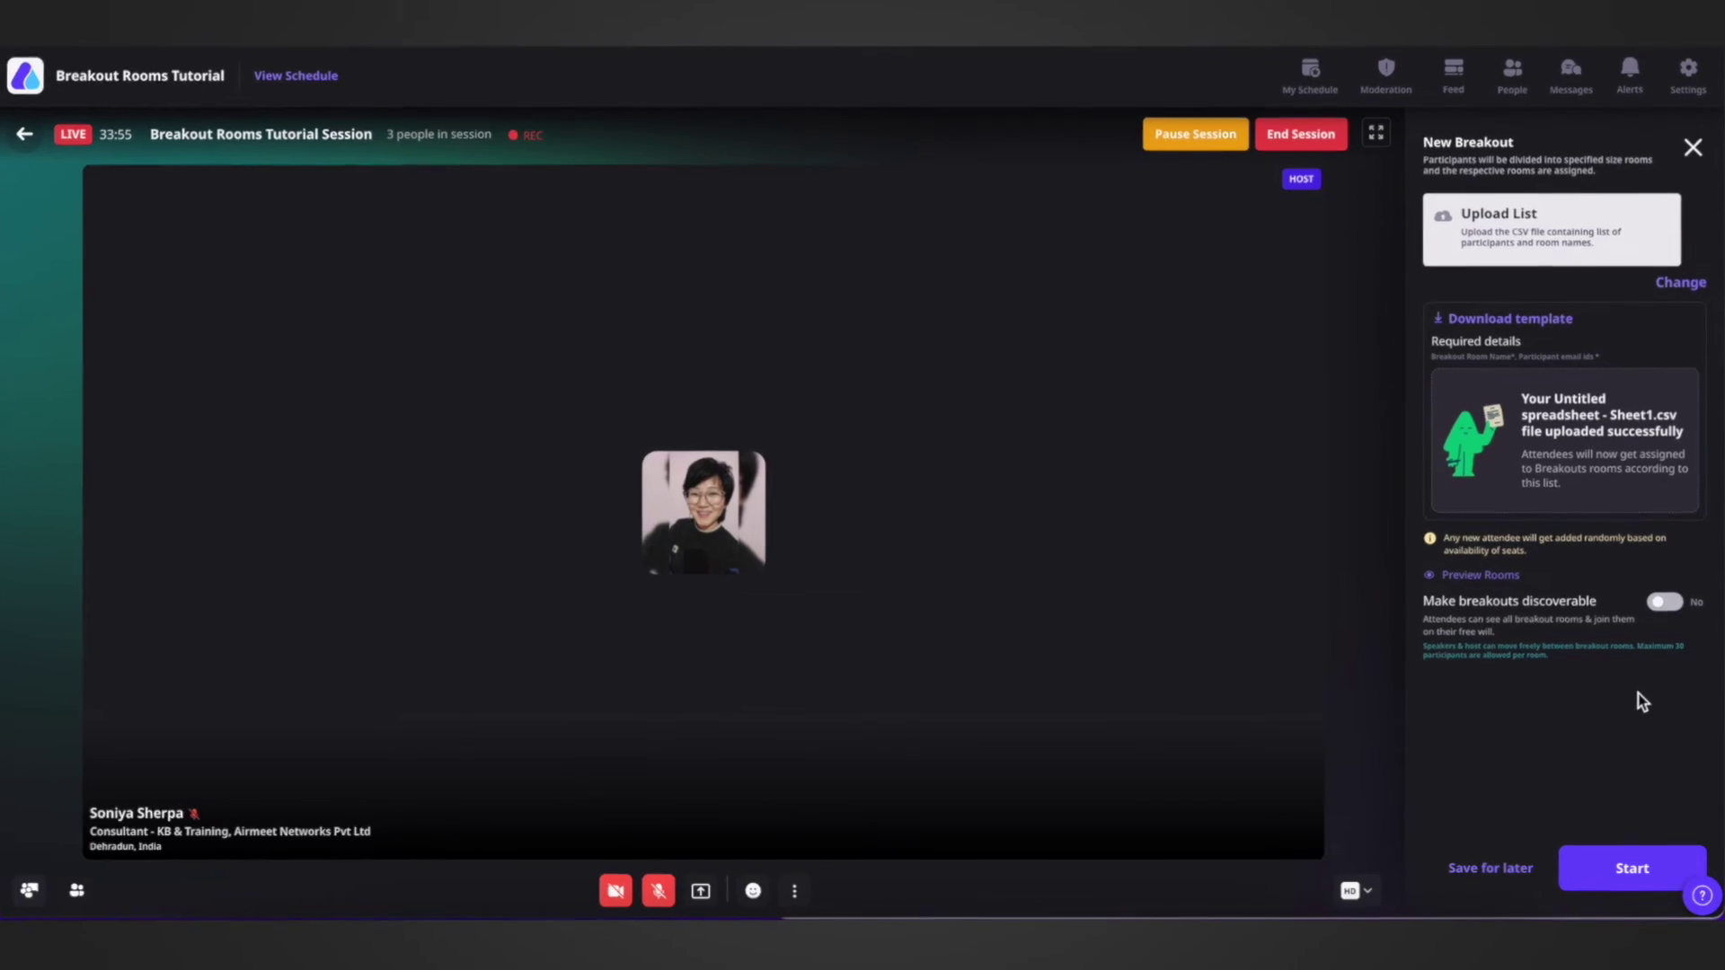
pyautogui.click(1661, 605)
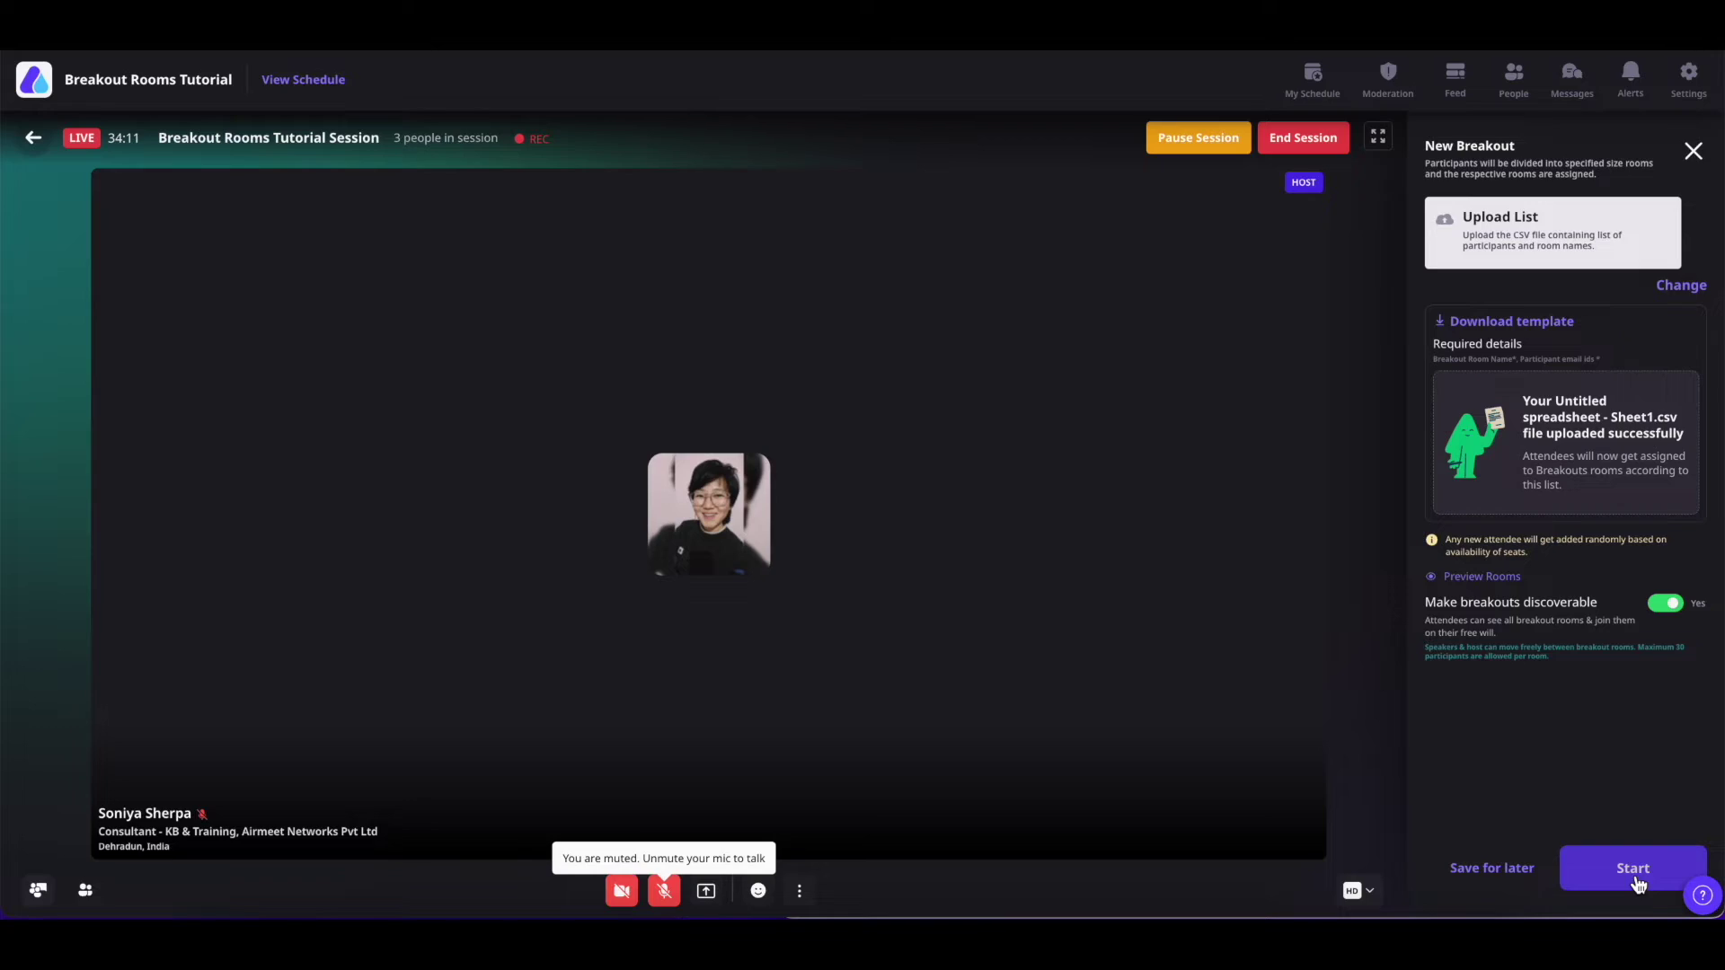
pyautogui.click(1634, 870)
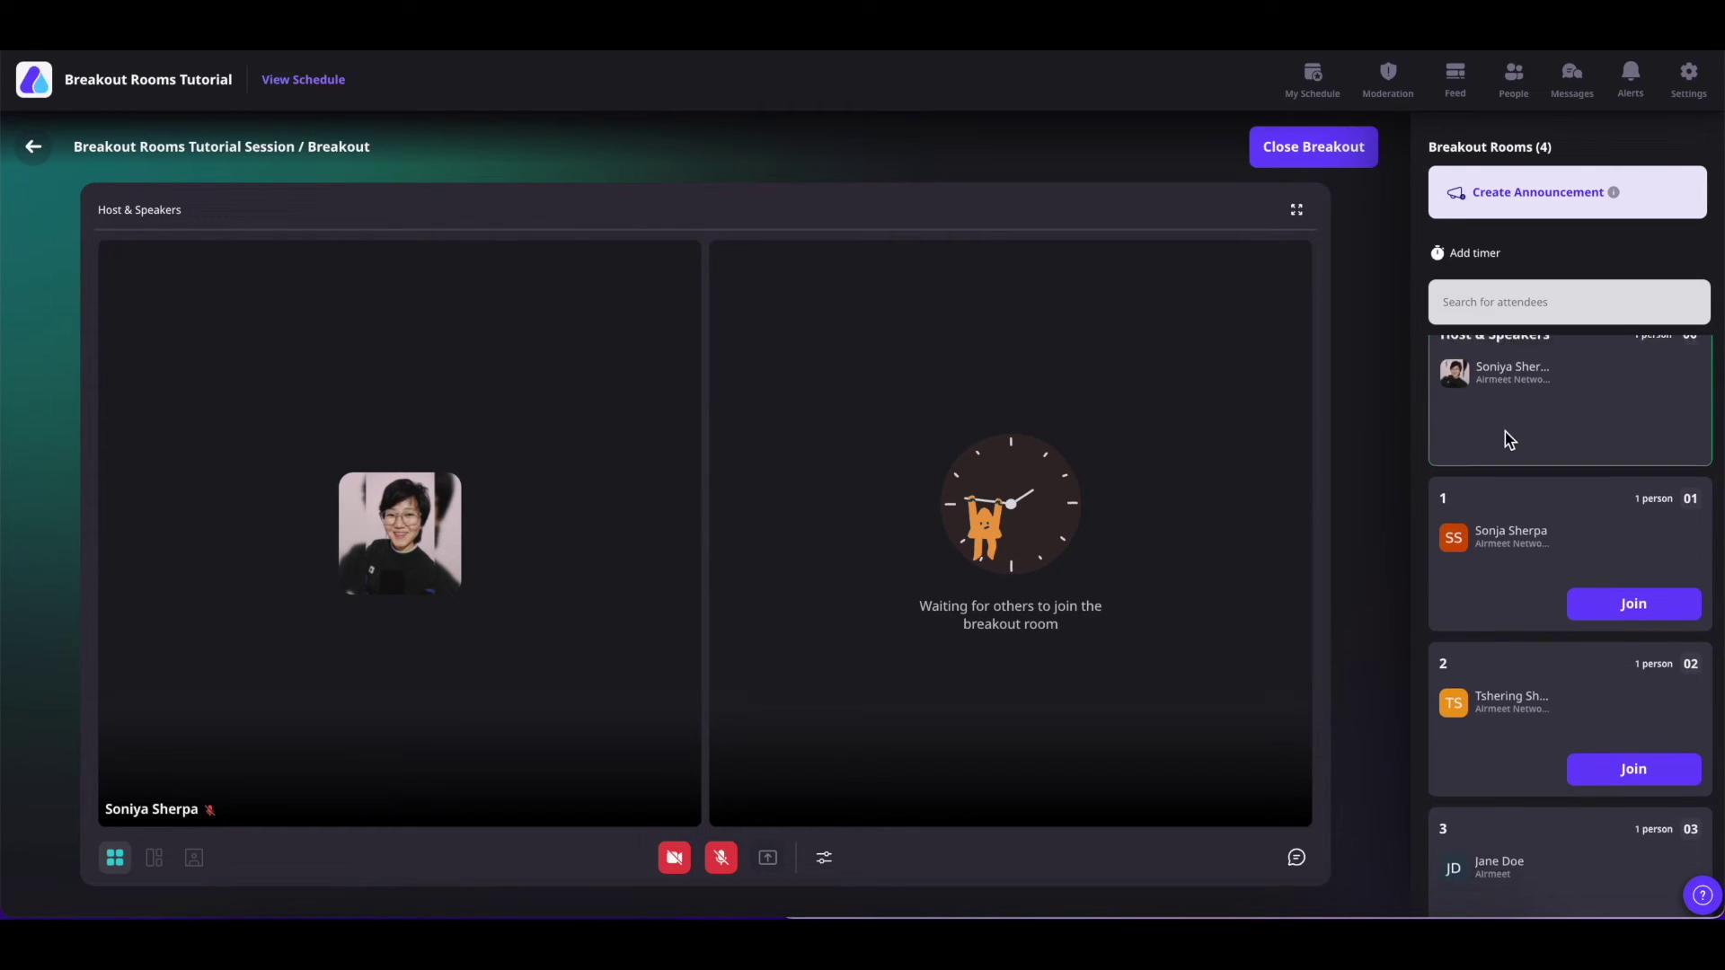
# End every breakout room from the Breakout Rooms list so the Reception page shows the session live.
pyautogui.scroll(-1, 1510, 440)
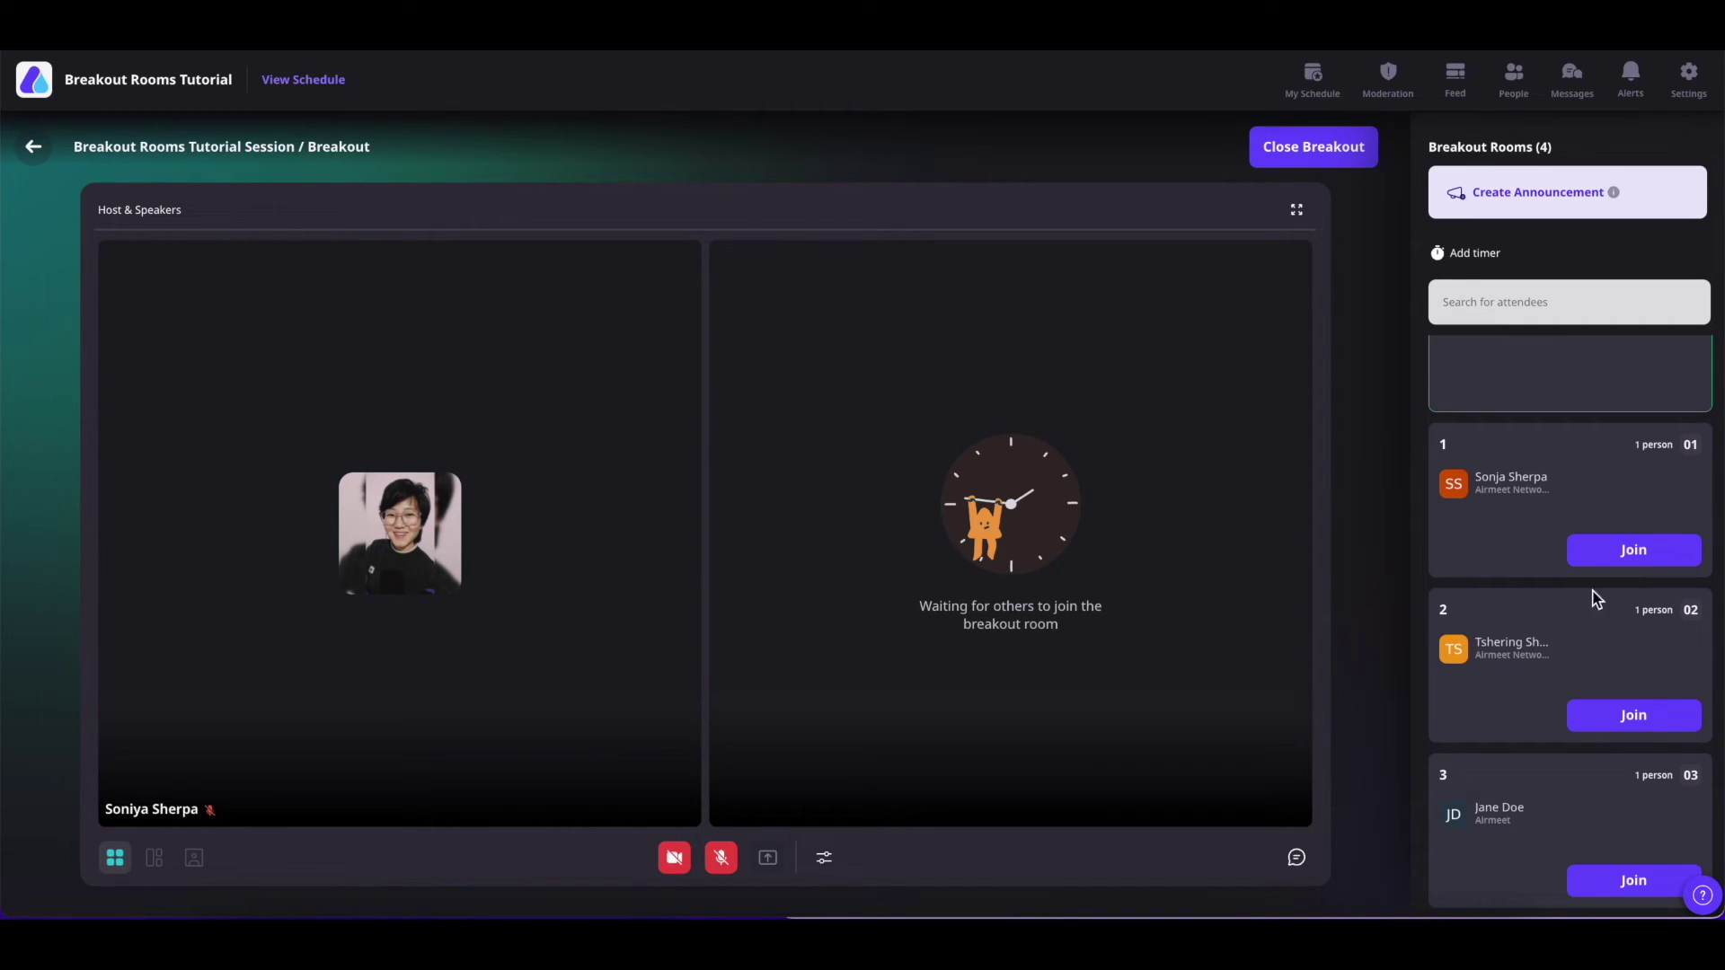
pyautogui.scroll(1, 1601, 469)
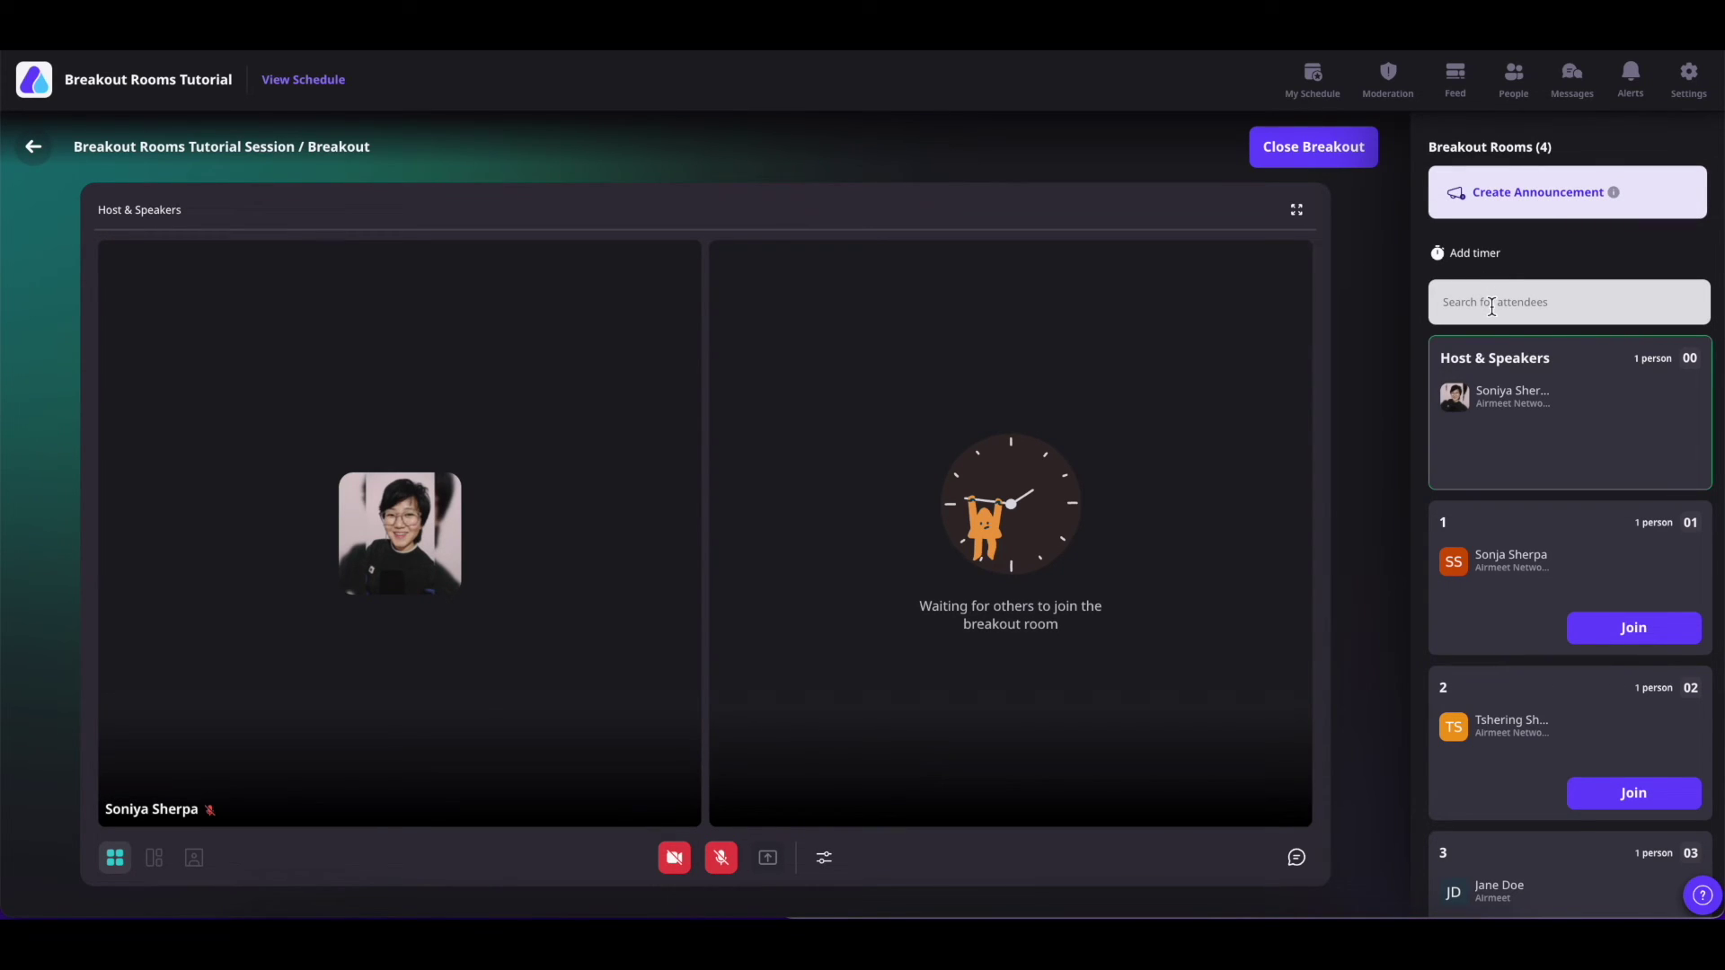
pyautogui.click(1330, 154)
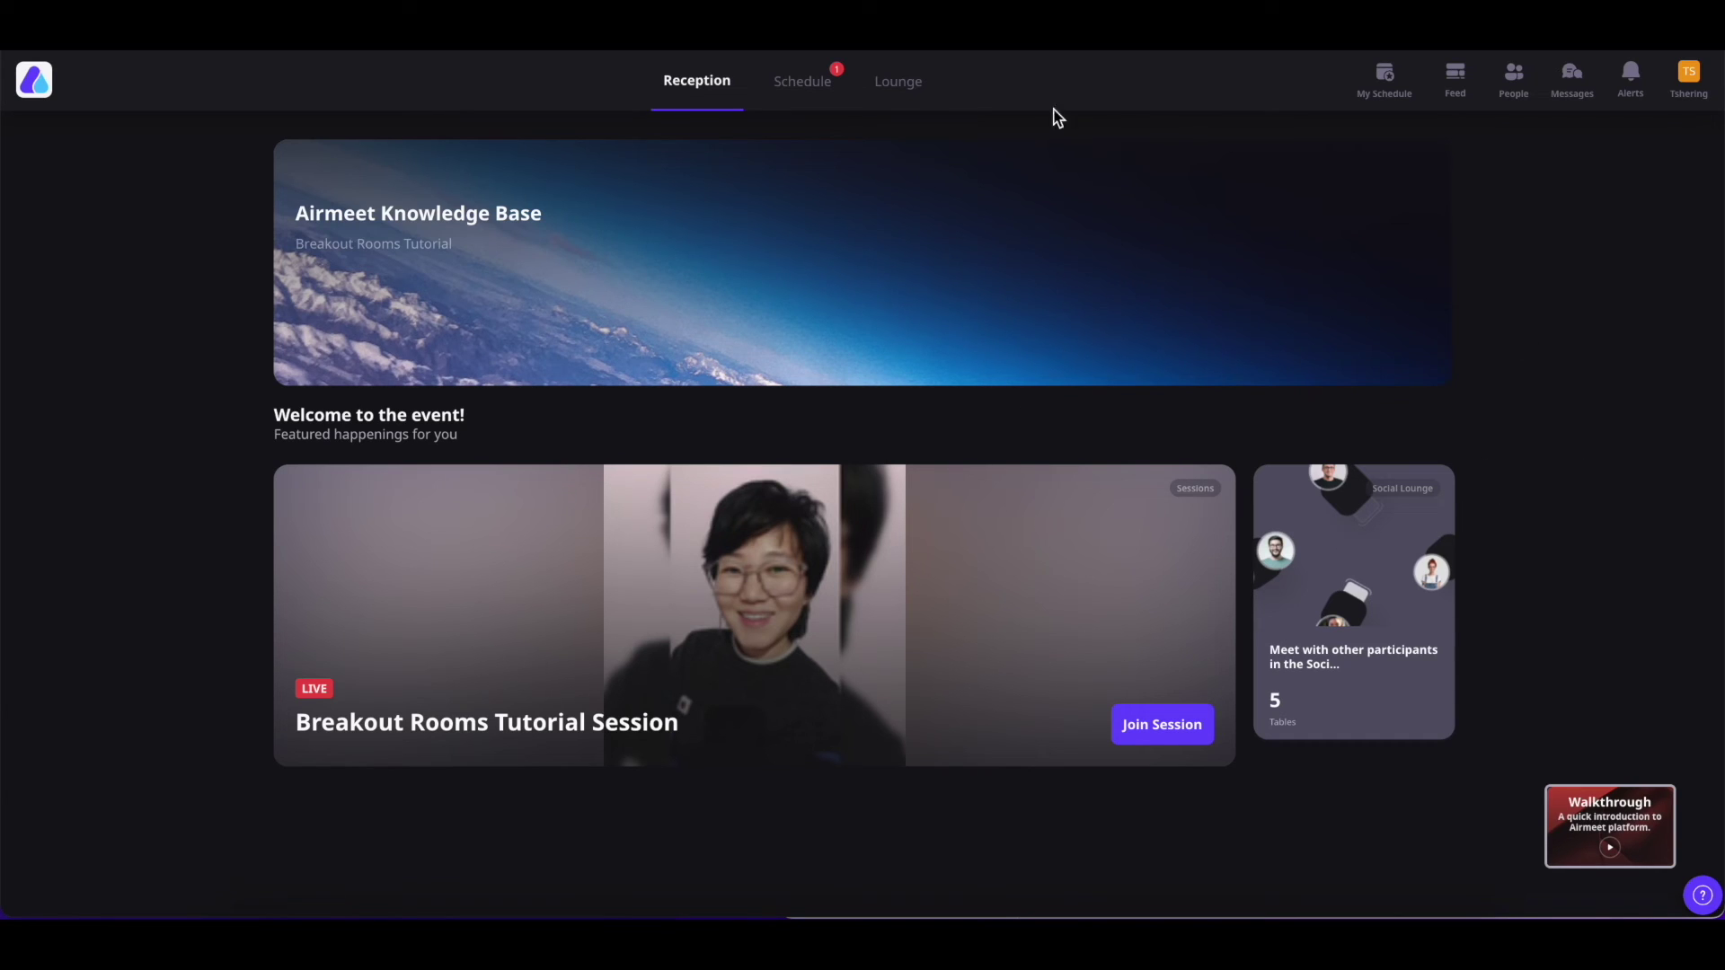
# From the Schedule, join the Breakout Rooms Tutorial Session, enter room 2, then move to room 3.
pyautogui.click(808, 99)
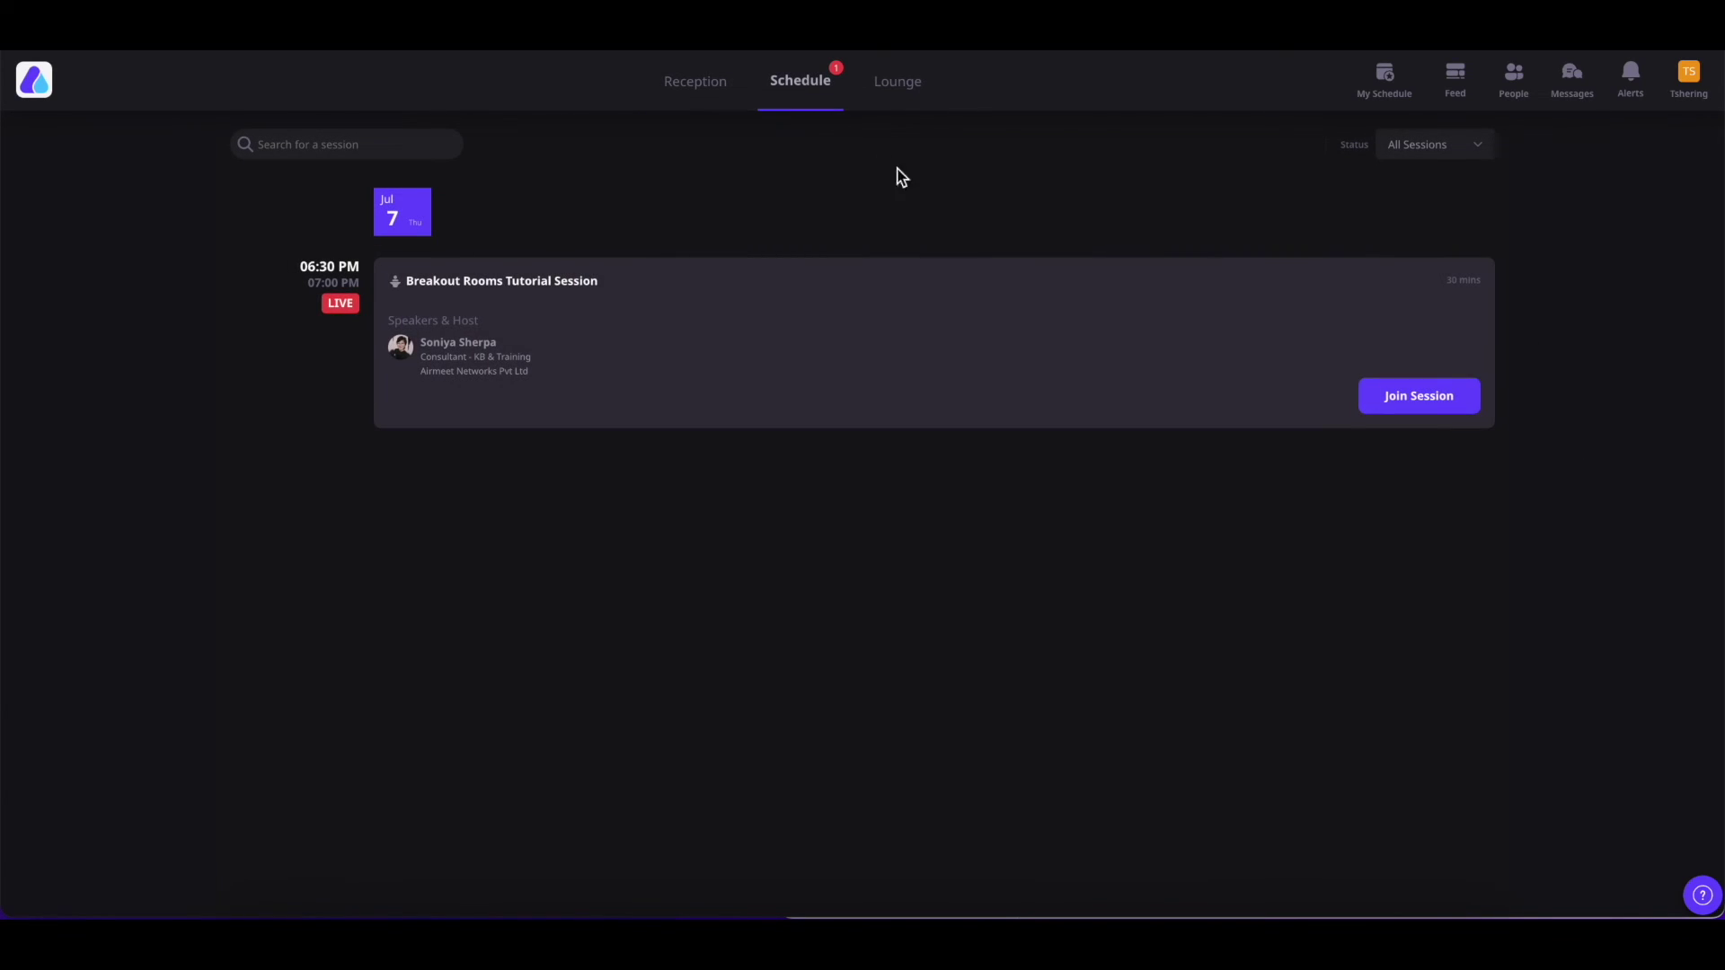
pyautogui.click(1410, 404)
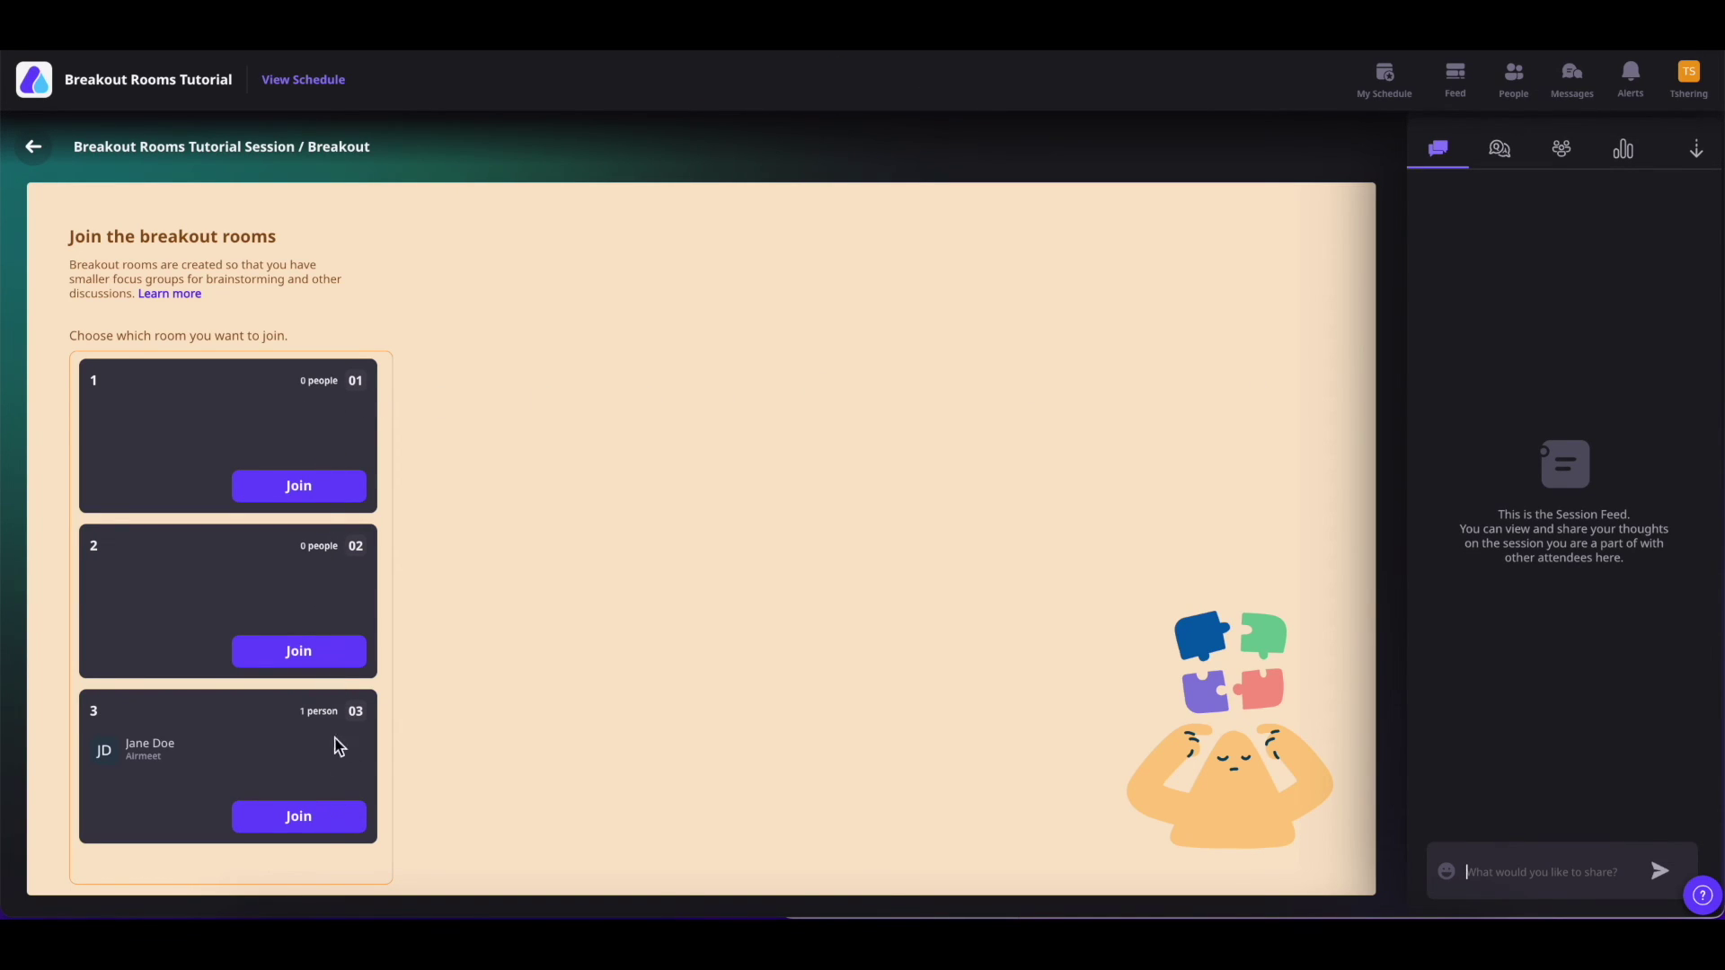
pyautogui.click(303, 663)
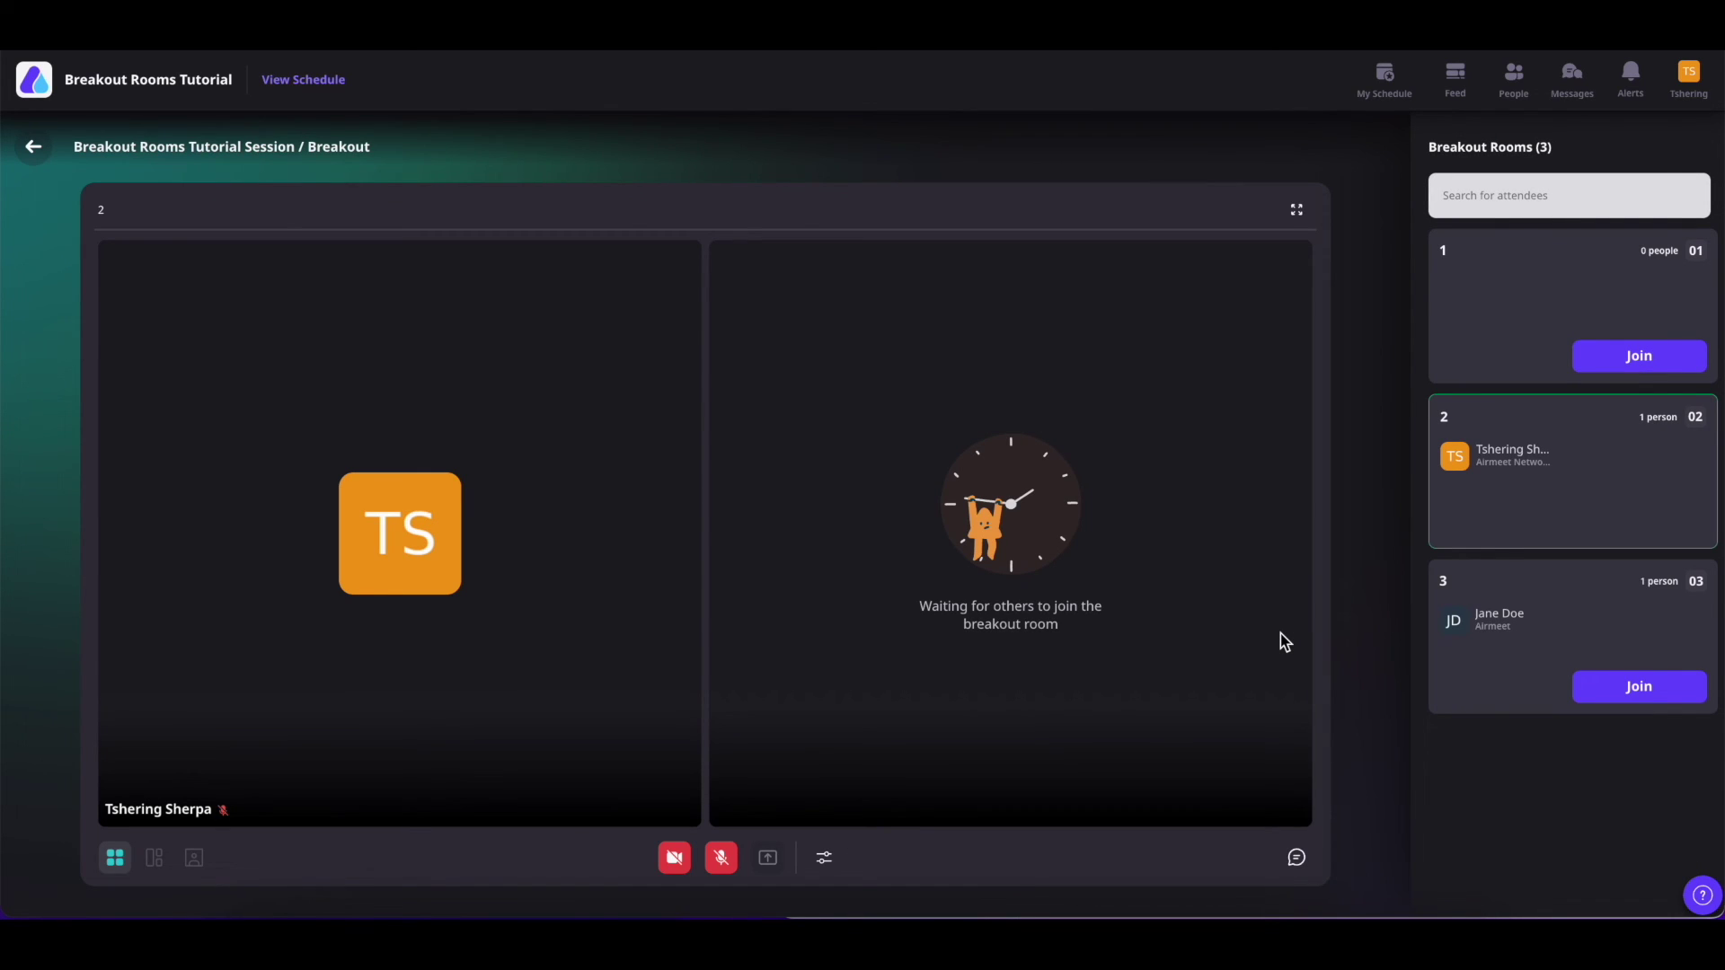
pyautogui.click(1639, 686)
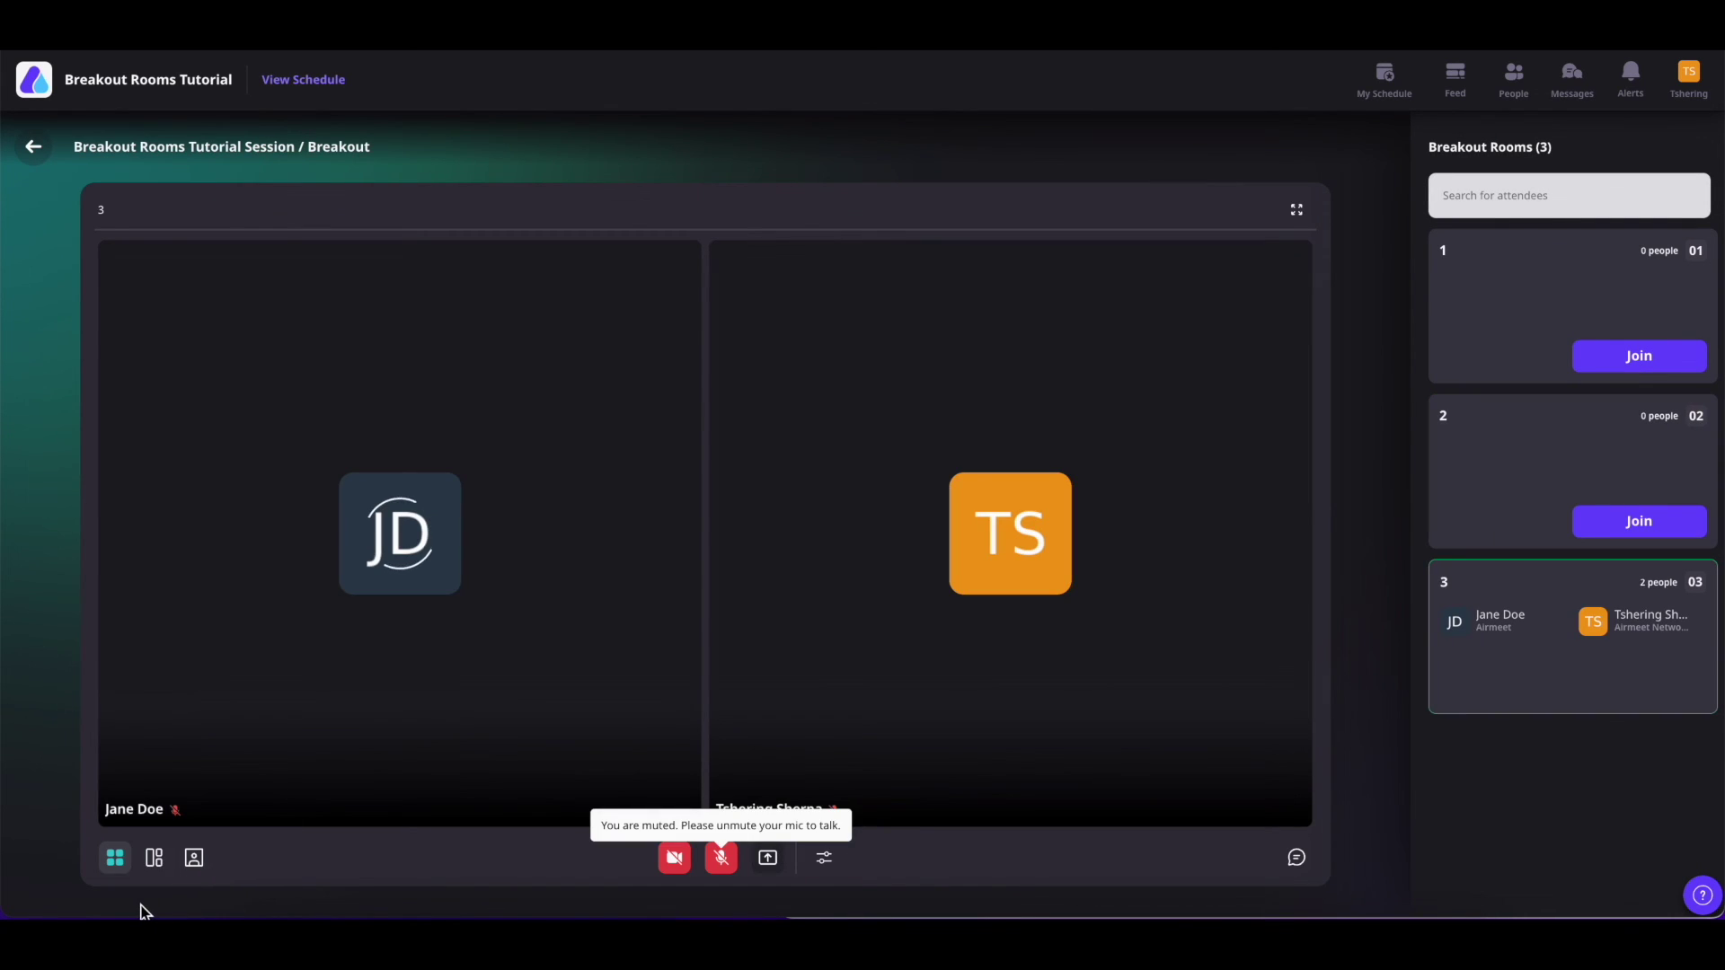
# Switch room 3 to speaker view and cancel a started screen share.
pyautogui.click(192, 865)
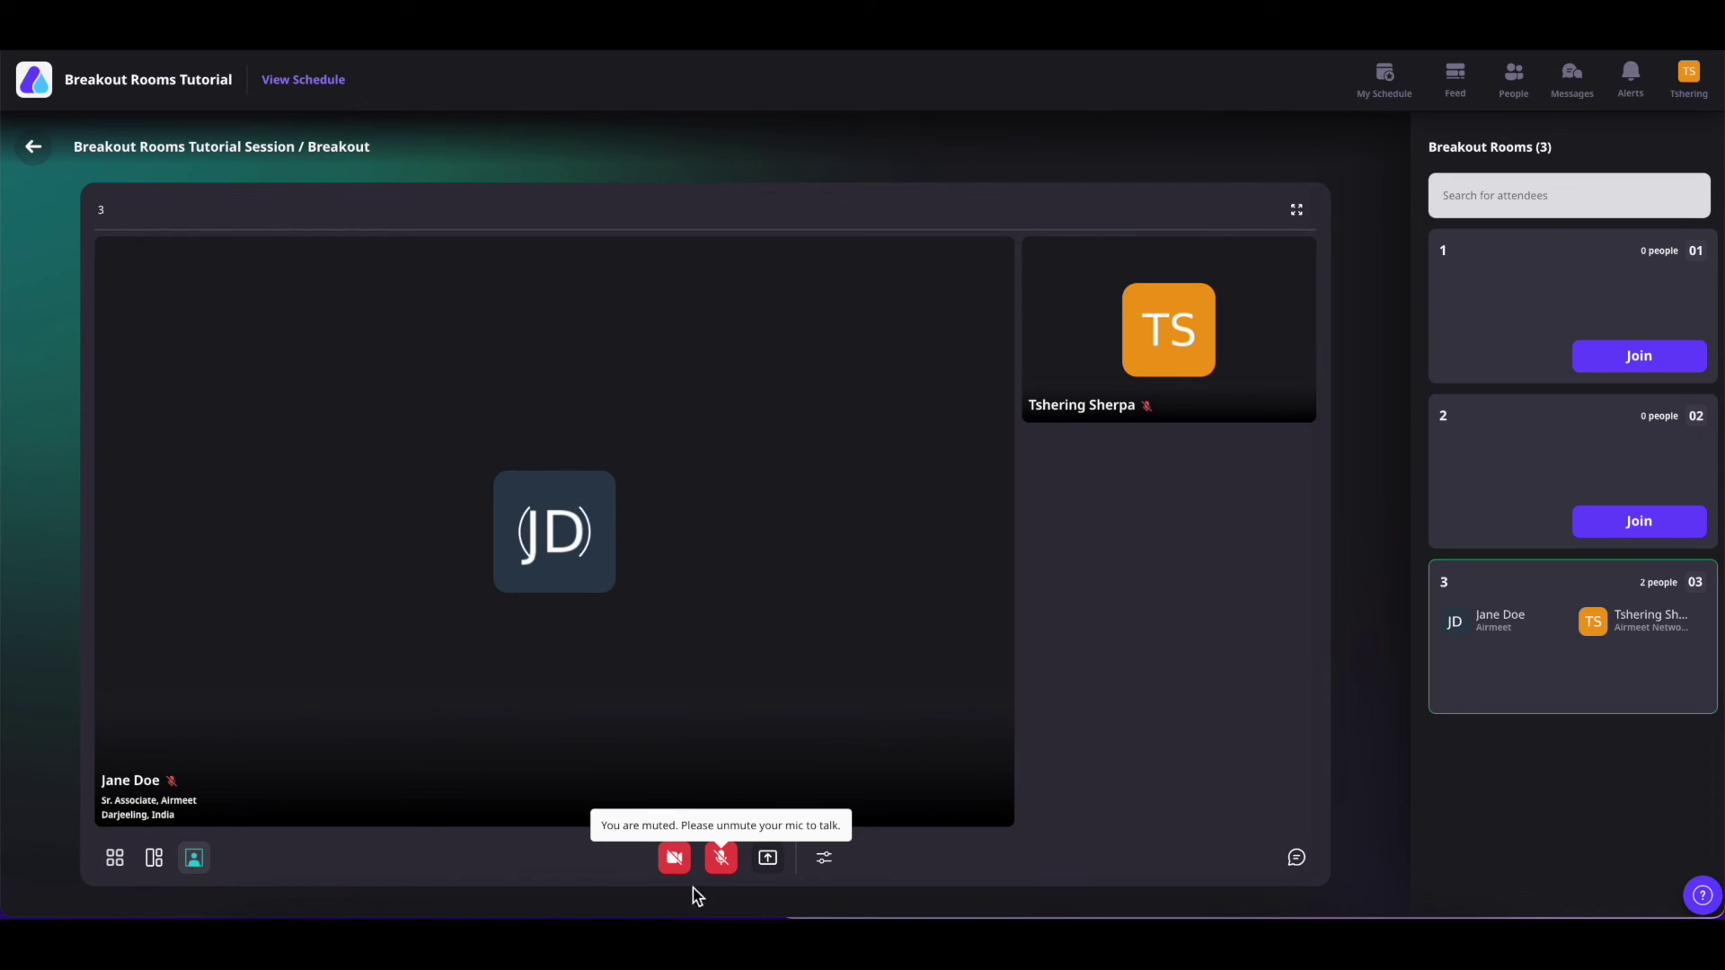
pyautogui.click(769, 859)
pyautogui.click(1067, 648)
pyautogui.click(826, 861)
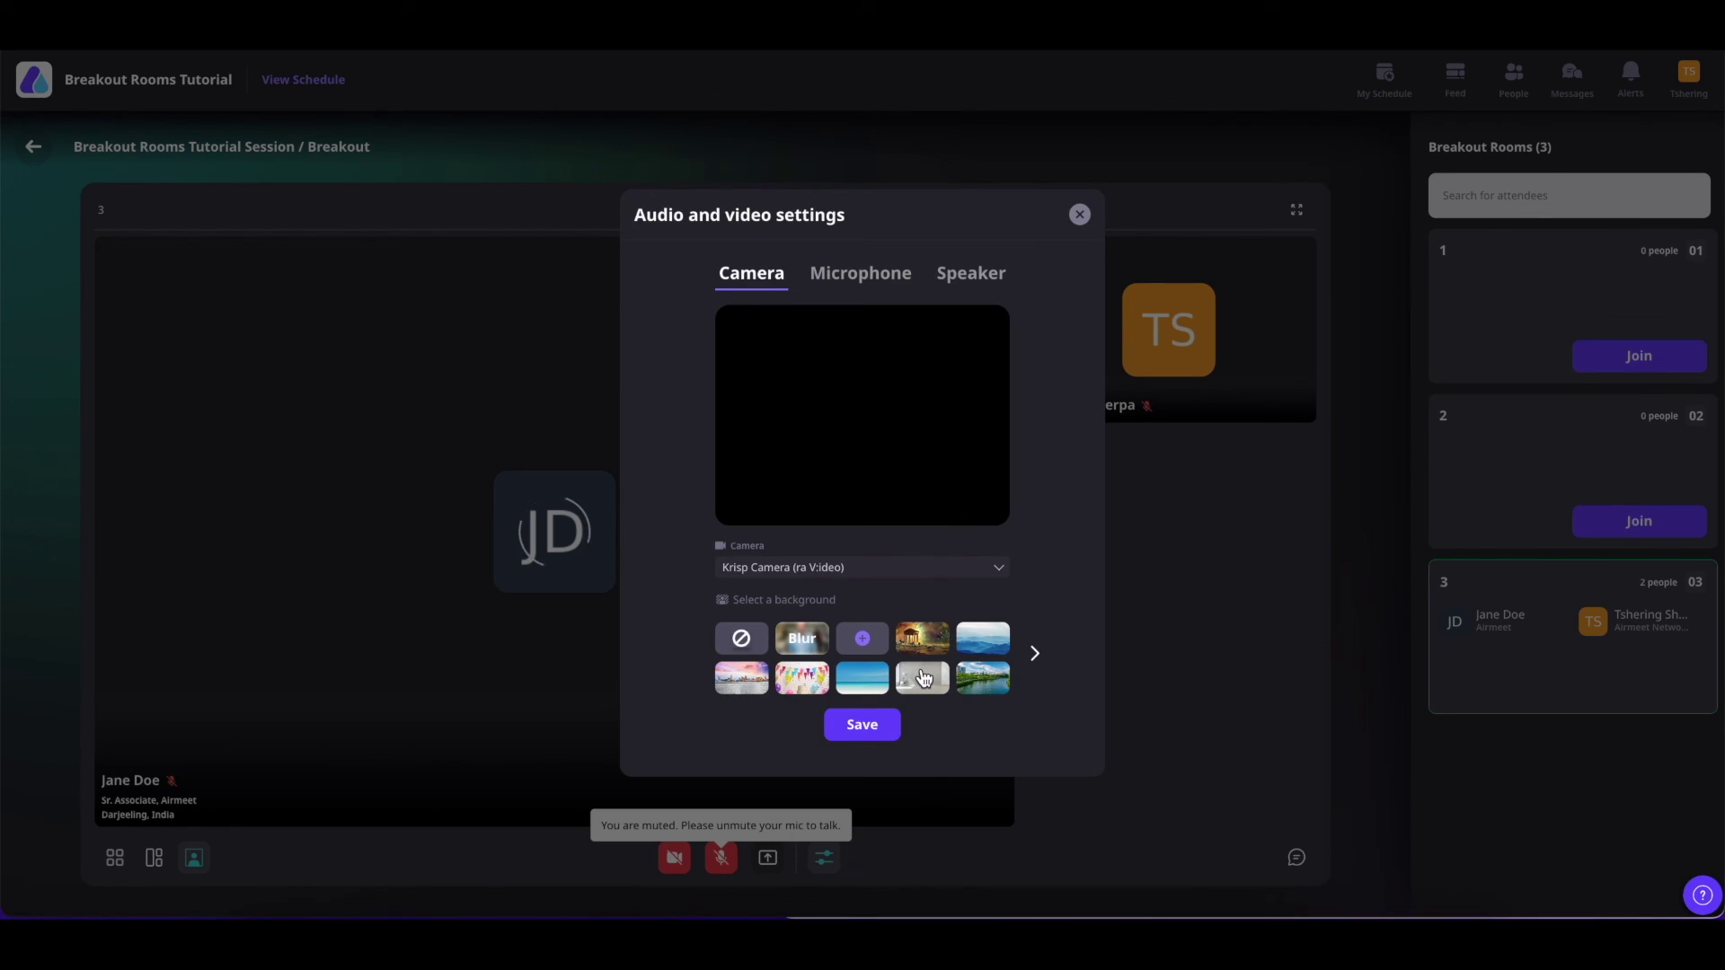
pyautogui.click(1079, 214)
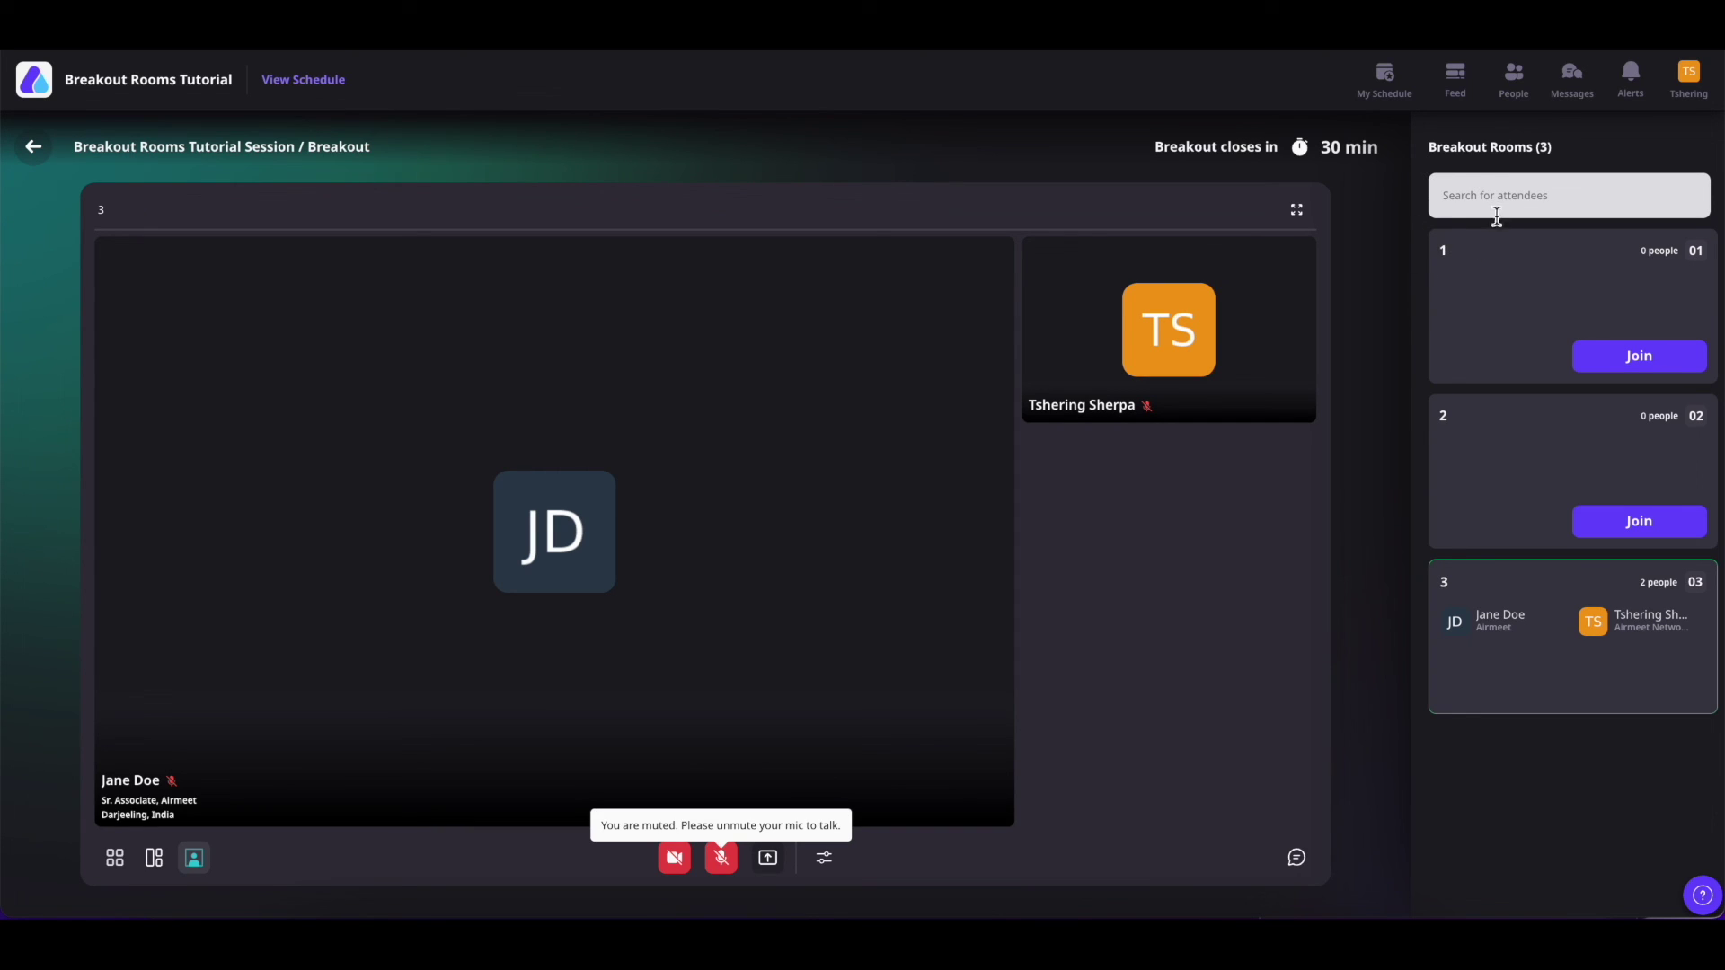
pyautogui.click(1512, 198)
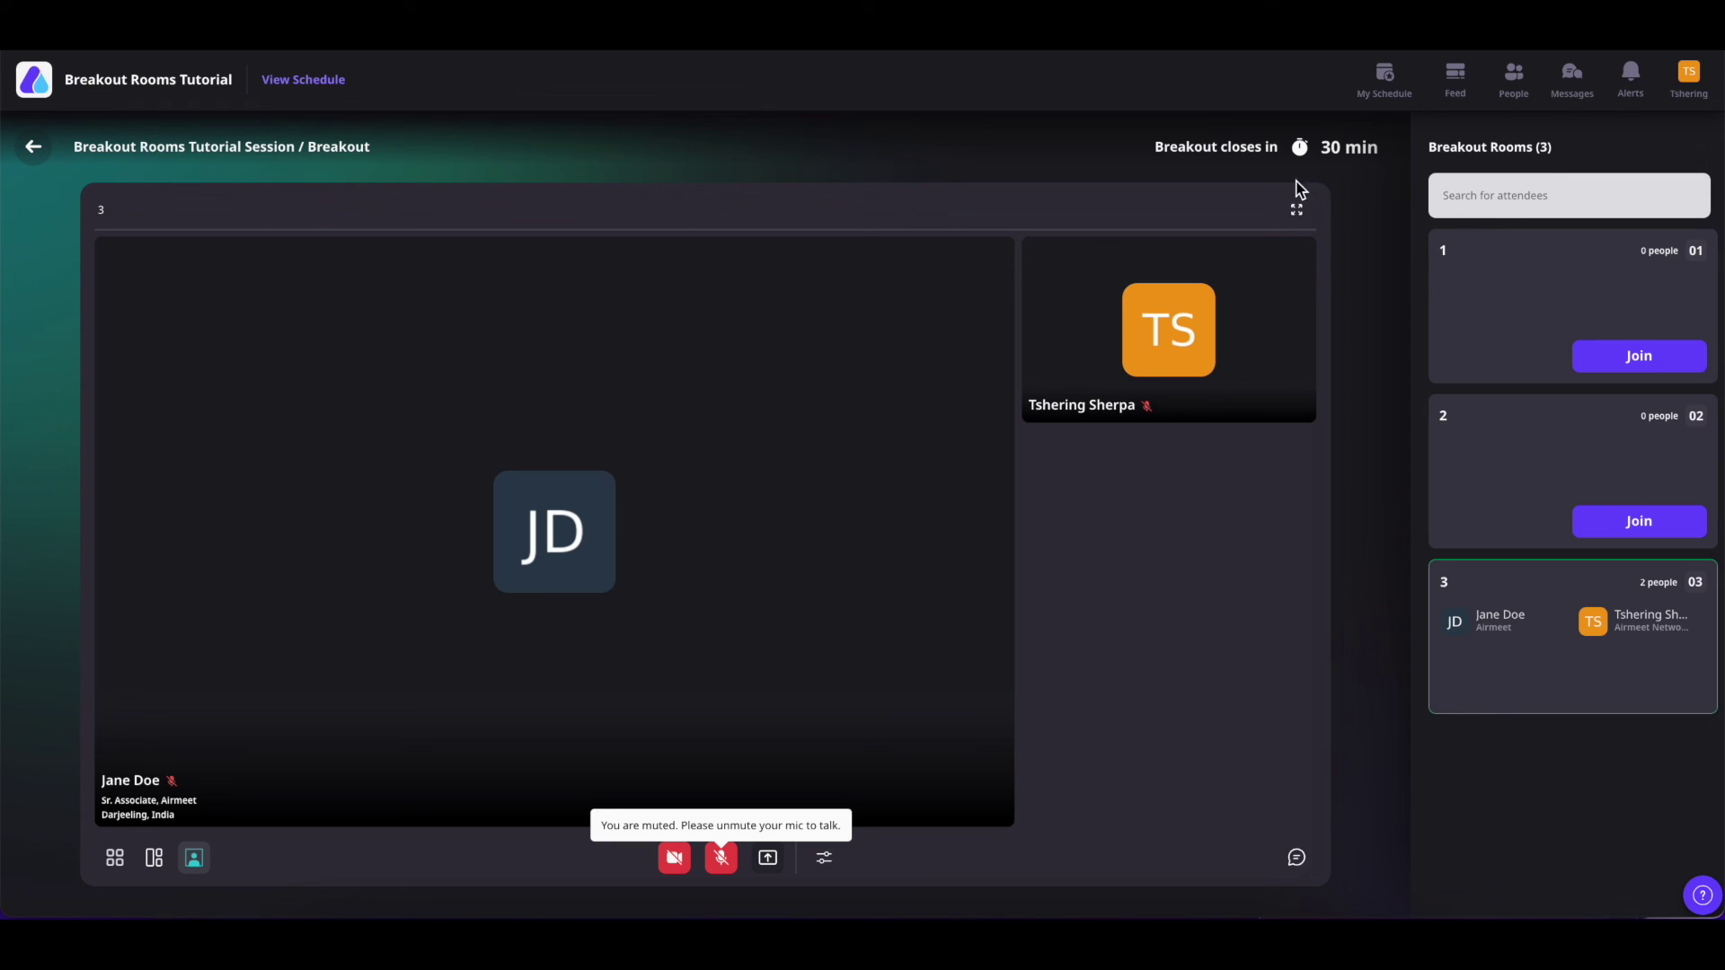